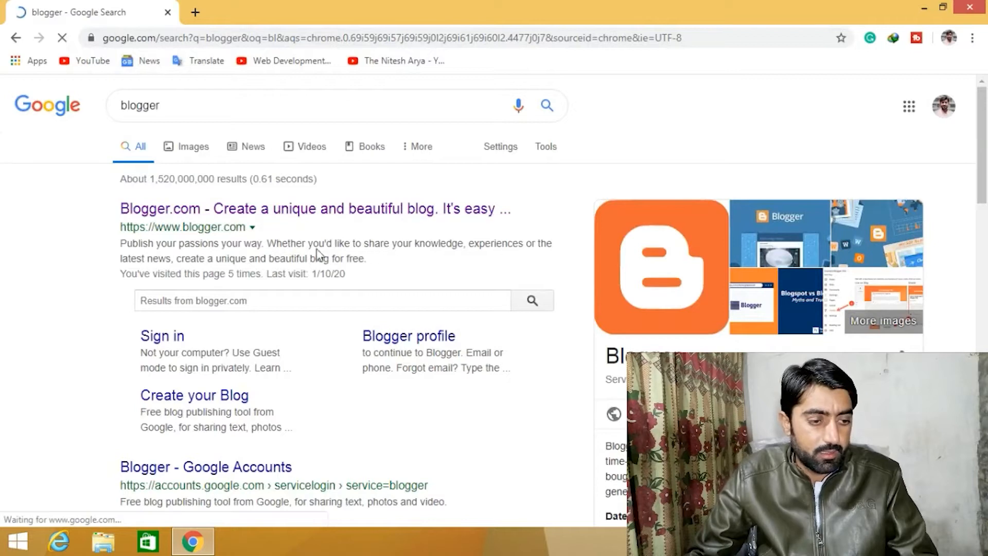
# - Open Blogger.com from the search results and start creating a blog
pyautogui.click(259, 212)
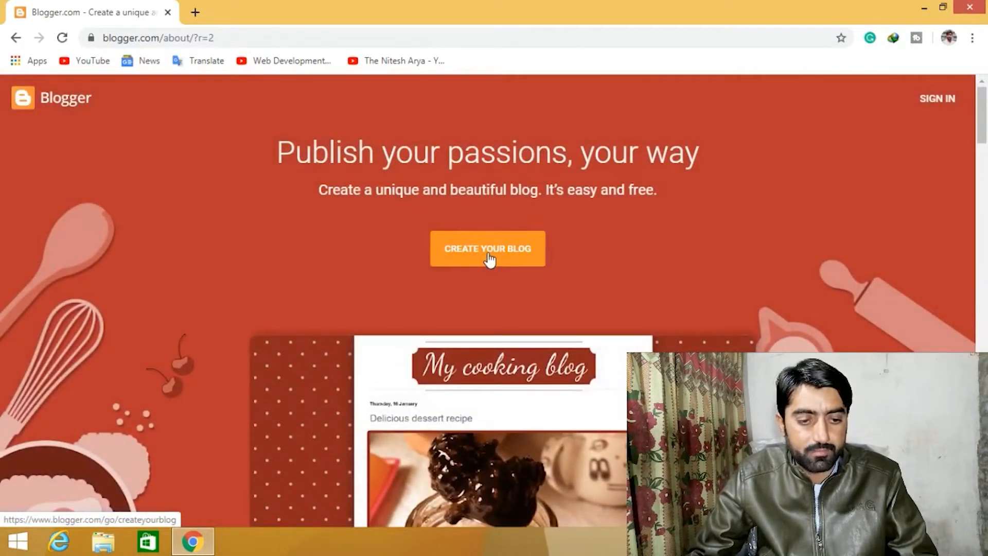
pyautogui.click(490, 260)
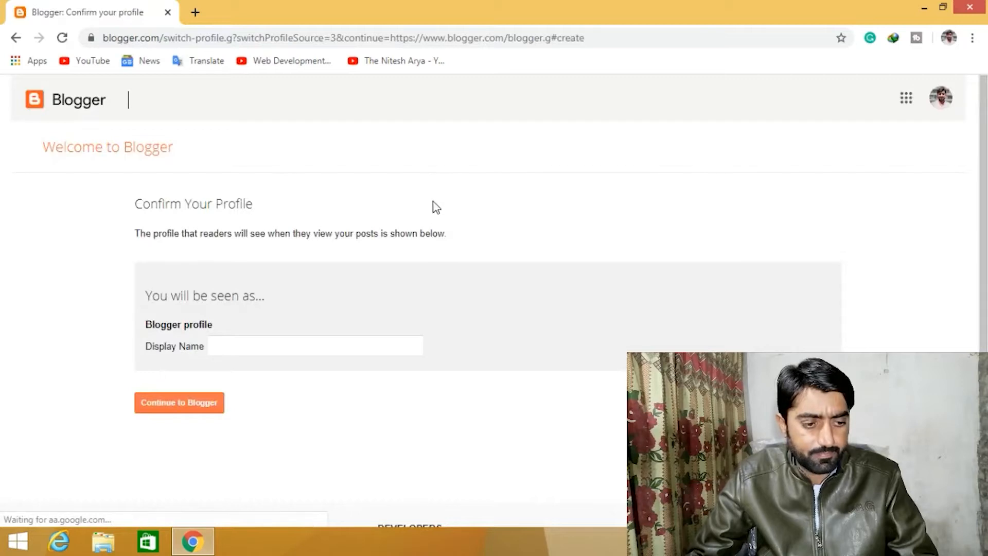
# - Enter the profile's display name and continue to Blogger
pyautogui.click(279, 344)
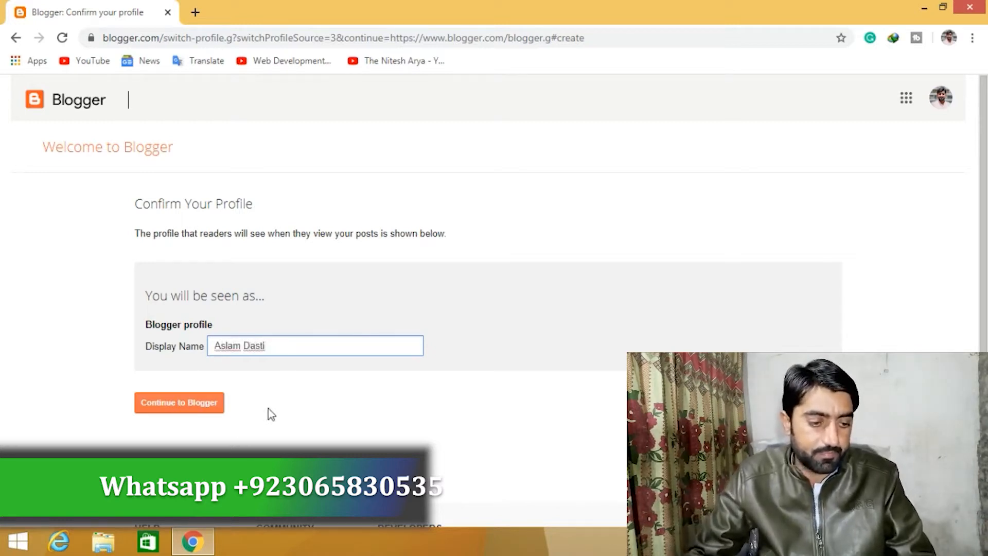
pyautogui.click(190, 409)
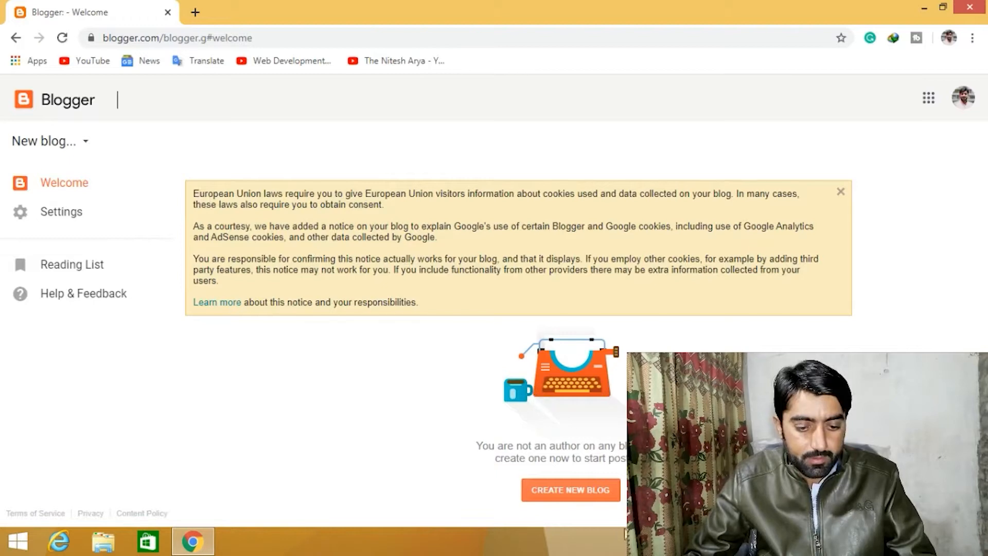
# - Start a new blog titled MMS TECH and try the address MMSTECH.blogspot.com
pyautogui.click(578, 492)
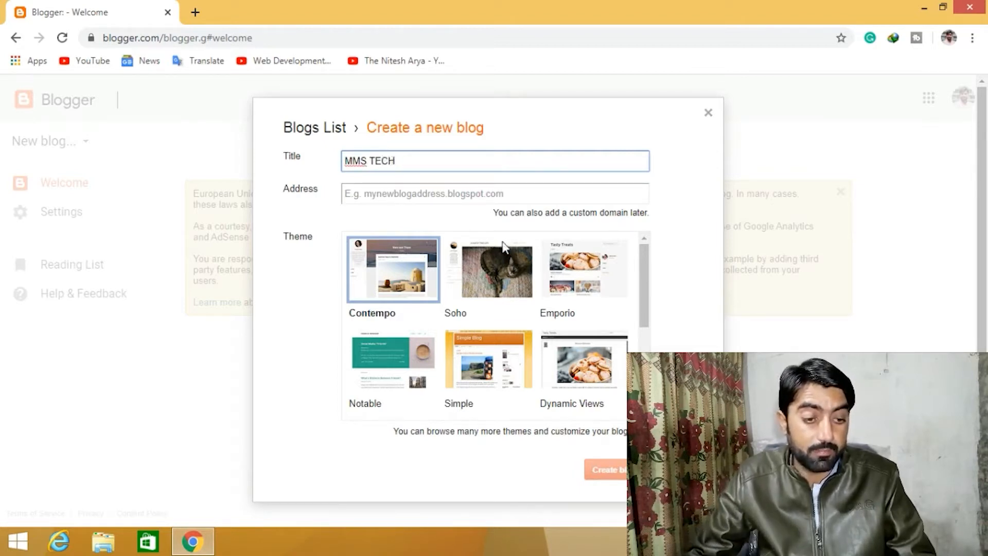
pyautogui.click(448, 192)
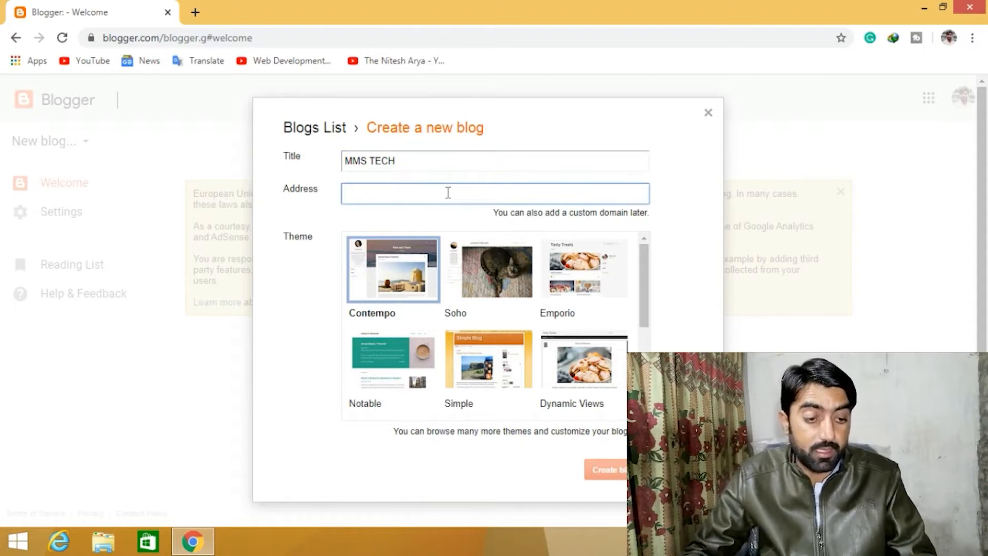
pyautogui.write('M')
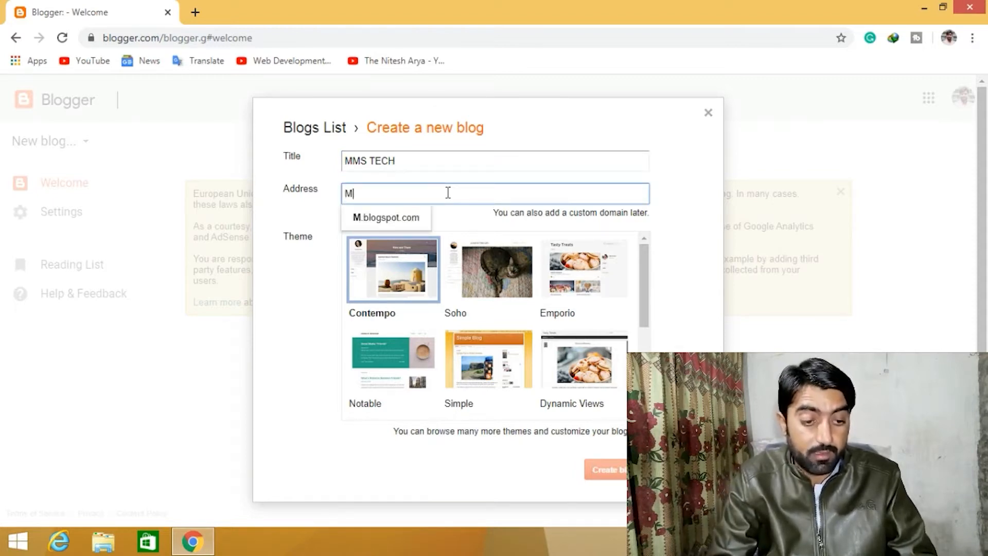
pyautogui.write('MS')
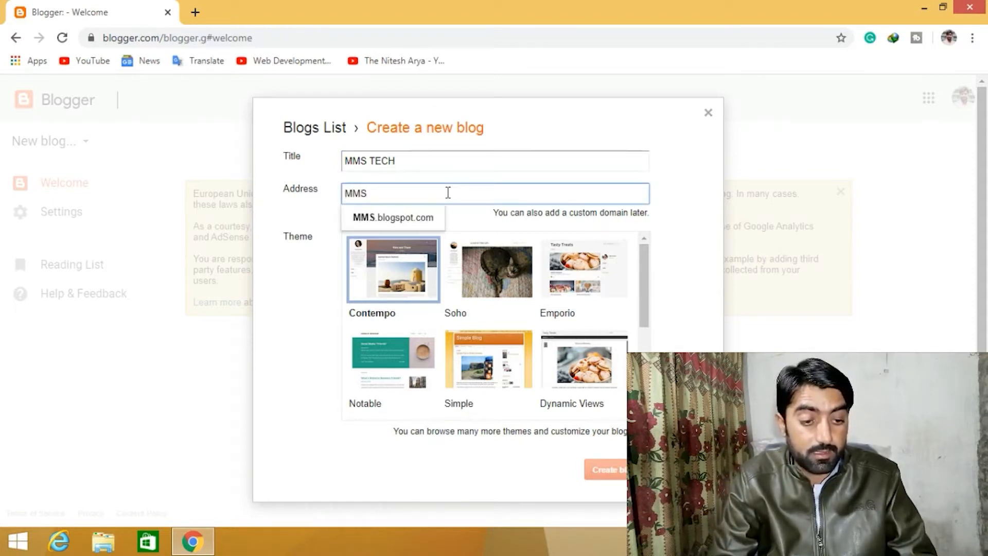
pyautogui.write('TECH')
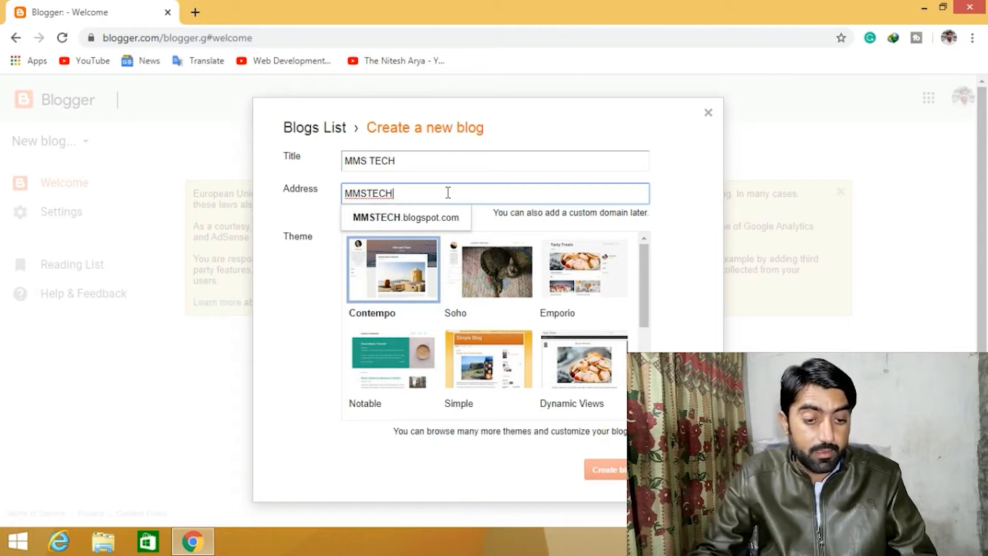
pyautogui.click(450, 219)
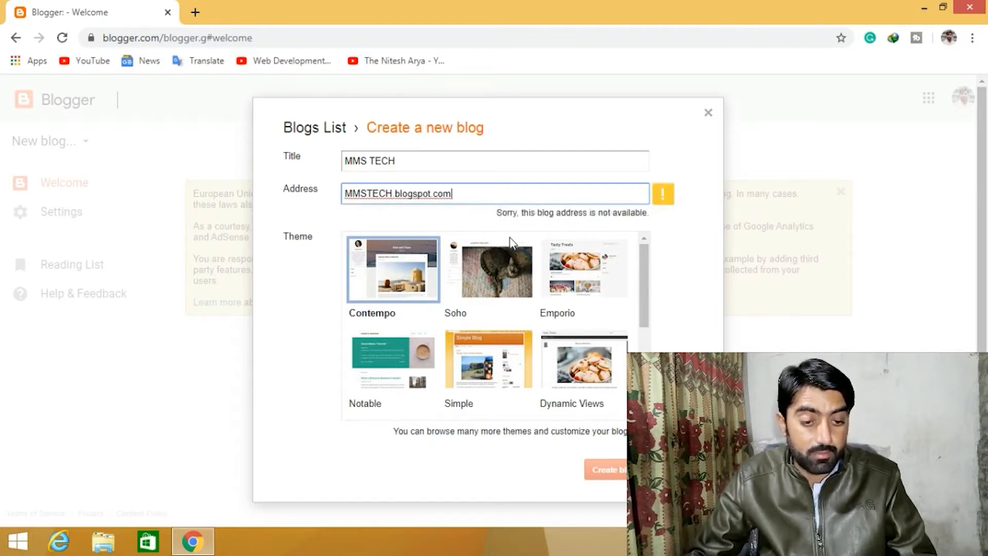
# - Try the blog address mmstech1.blogspot.com instead
pyautogui.click(459, 199)
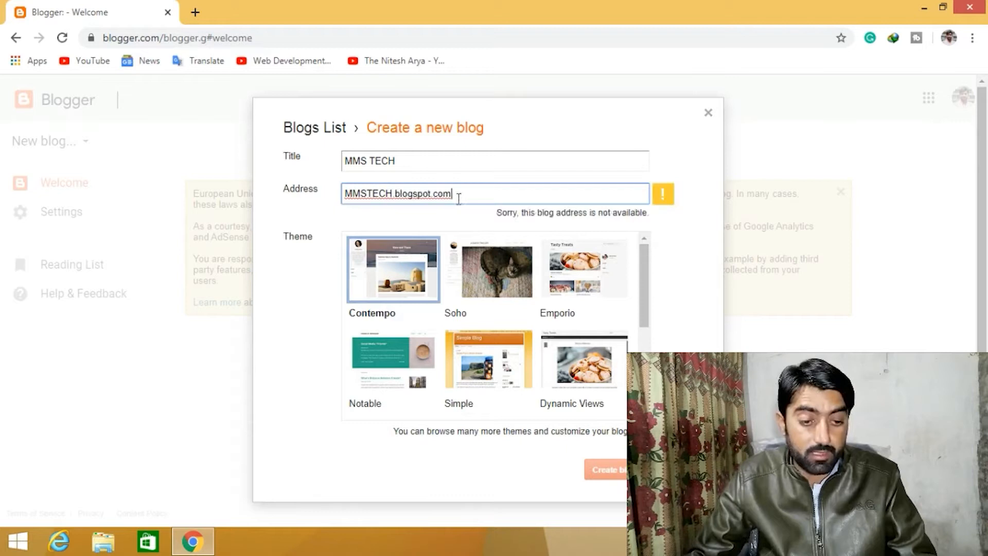
pyautogui.click(393, 191)
pyautogui.press('BackSpace')
pyautogui.press('BackSpace')
pyautogui.press('BackSpace')
pyautogui.press('BackSpace')
pyautogui.press('BackSpace')
pyautogui.press('BackSpace')
pyautogui.press('BackSpace')
pyautogui.write('mmstech')
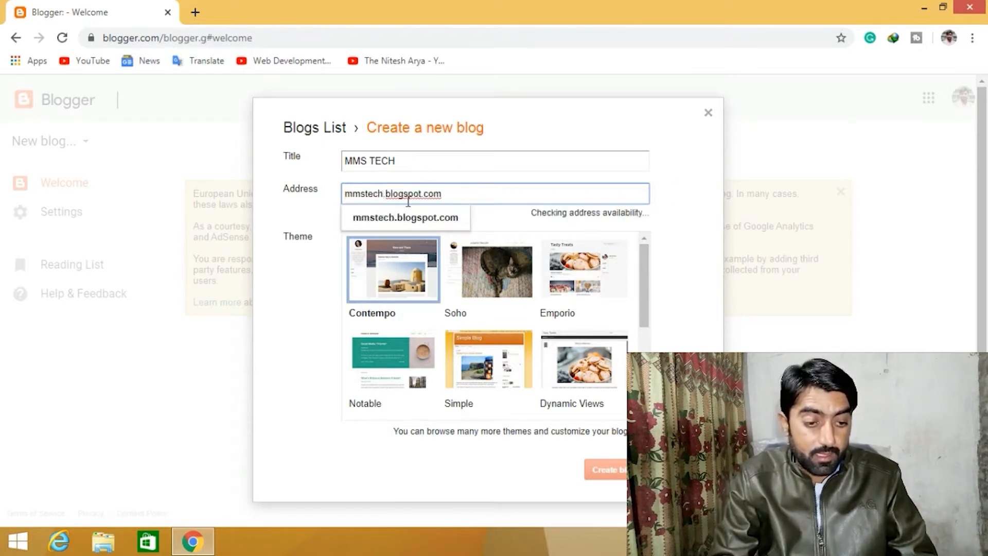
pyautogui.write('1')
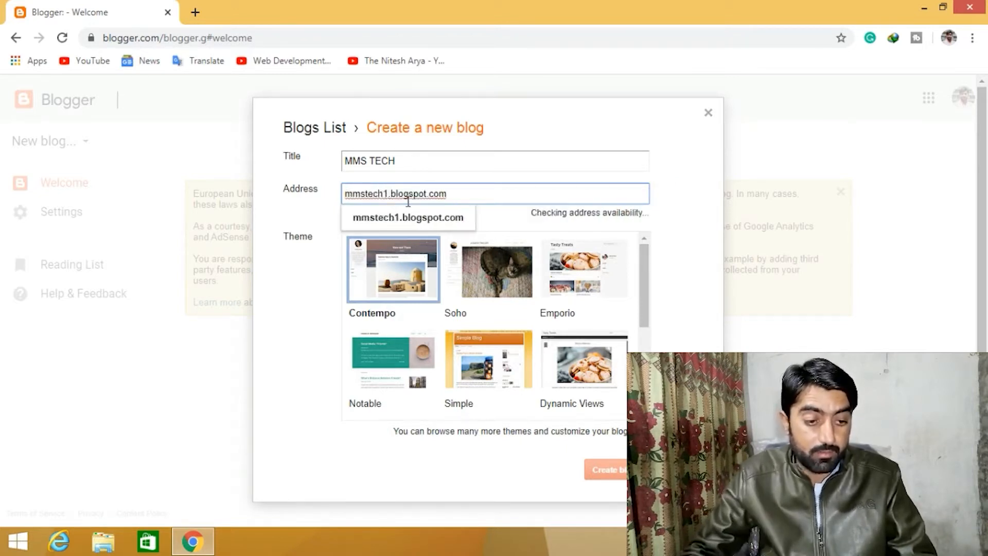
pyautogui.click(429, 225)
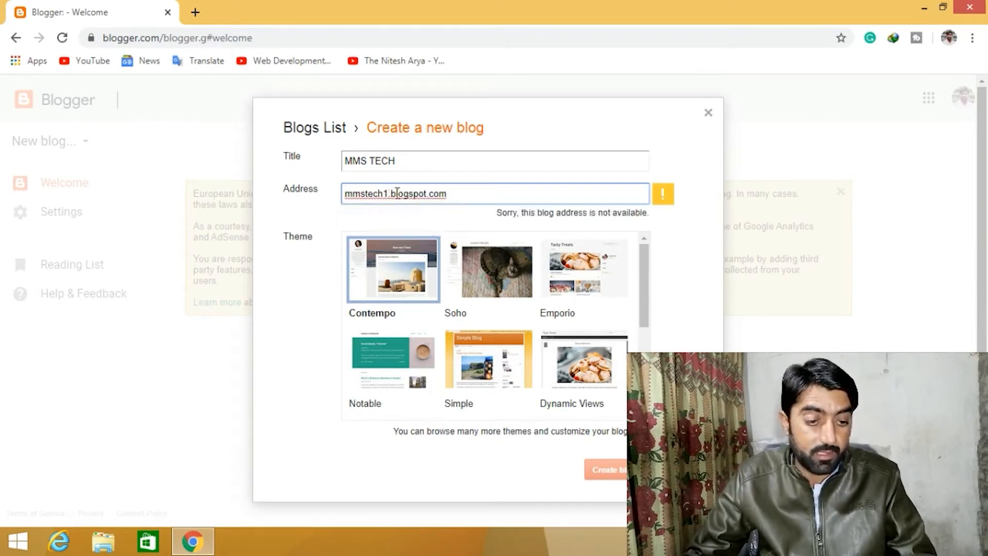
# - Change the blog address to mmstech01.blogspot.com
pyautogui.press('BackSpace')
pyautogui.write('01')
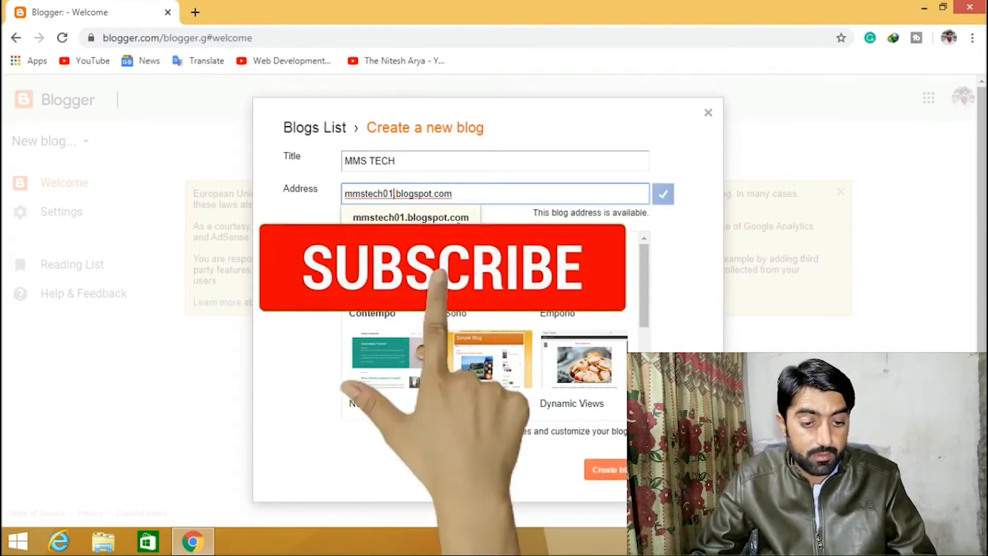
pyautogui.click(501, 218)
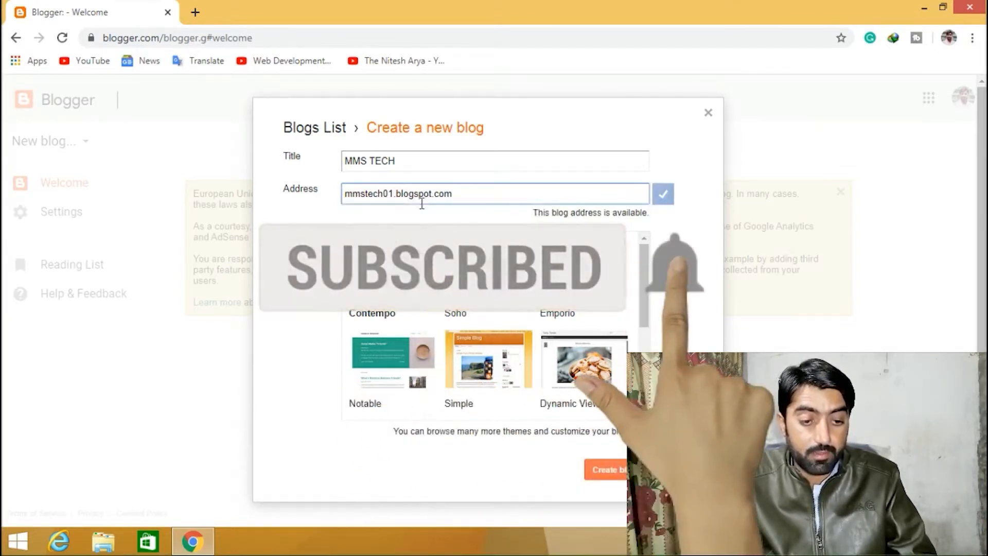
pyautogui.click(396, 200)
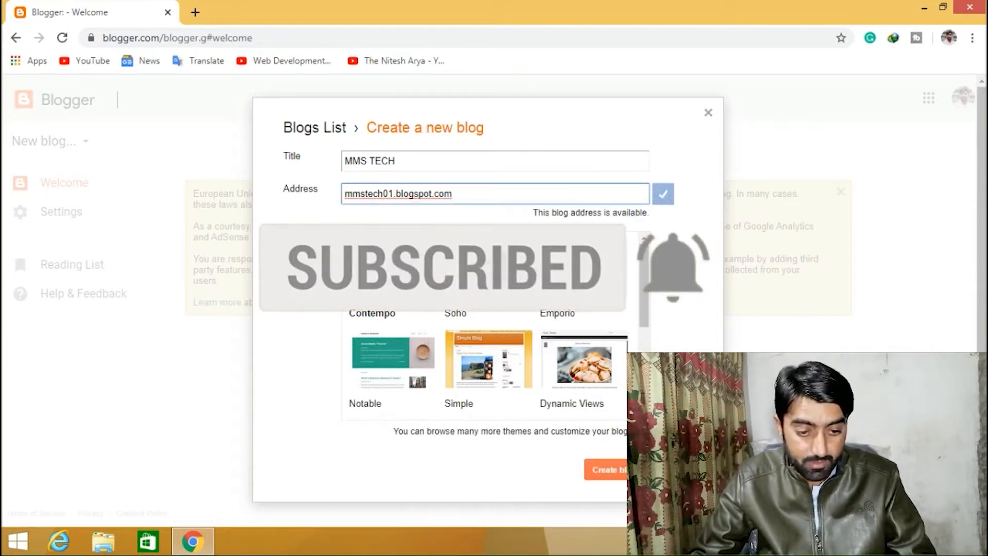
# - Choose the Dynamic Views theme and create the blog
pyautogui.moveTo(642, 287); pyautogui.dragTo(646, 309)
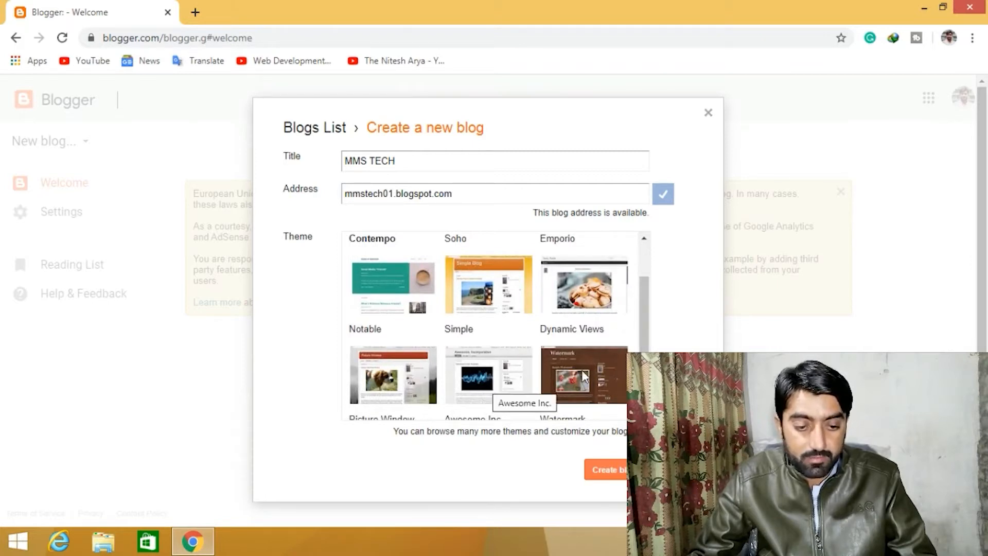
pyautogui.click(576, 308)
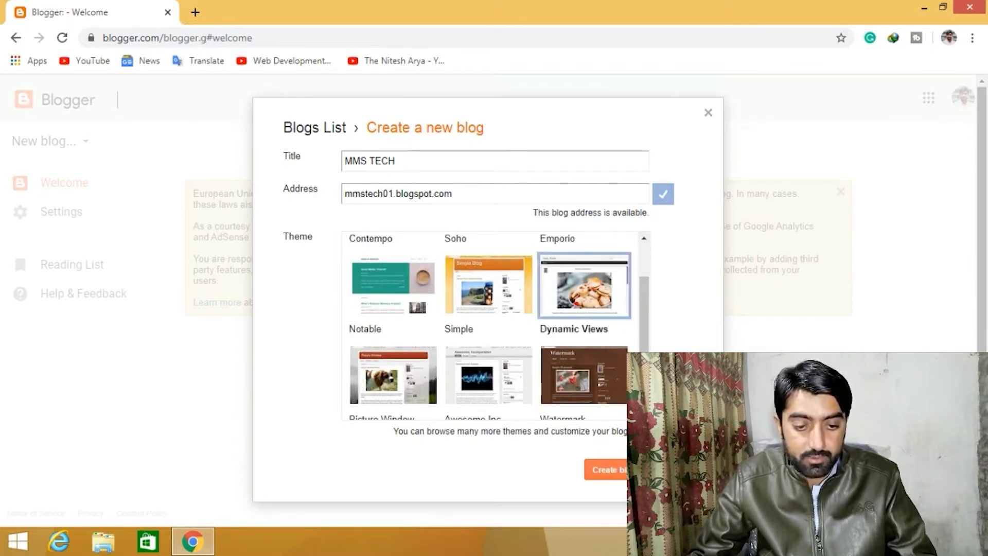
pyautogui.click(616, 470)
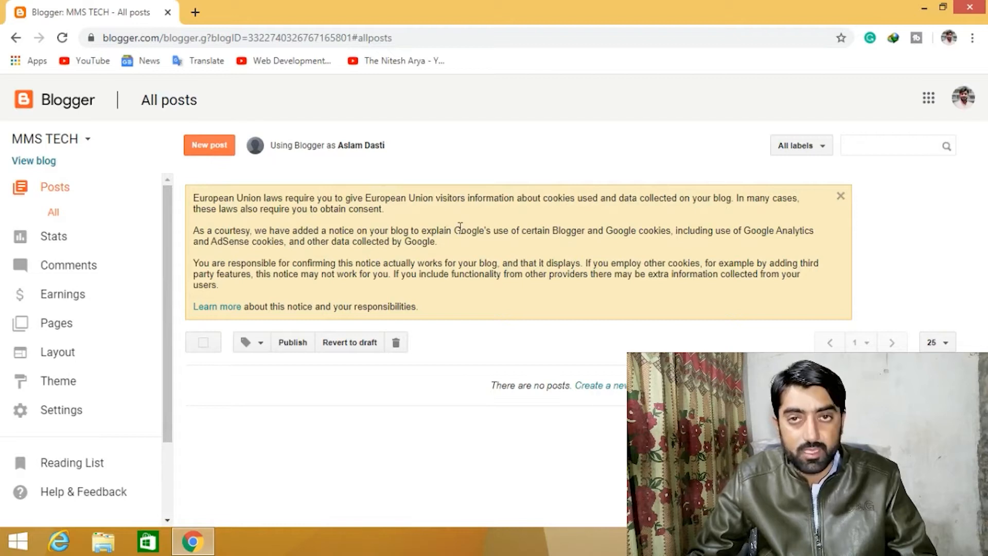
# - View the new blog in a new tab and examine its web address
pyautogui.click(45, 163)
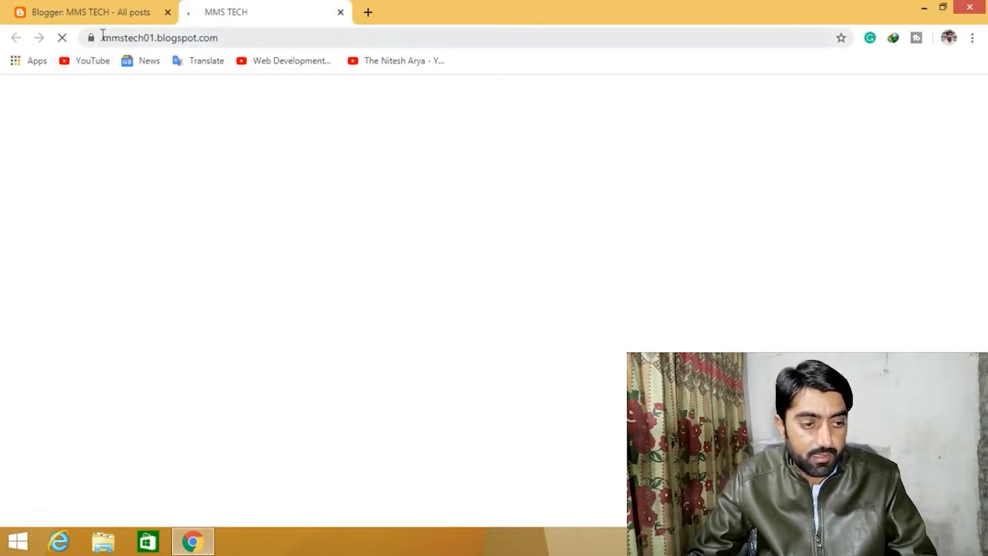
pyautogui.moveTo(103, 37); pyautogui.dragTo(157, 37)
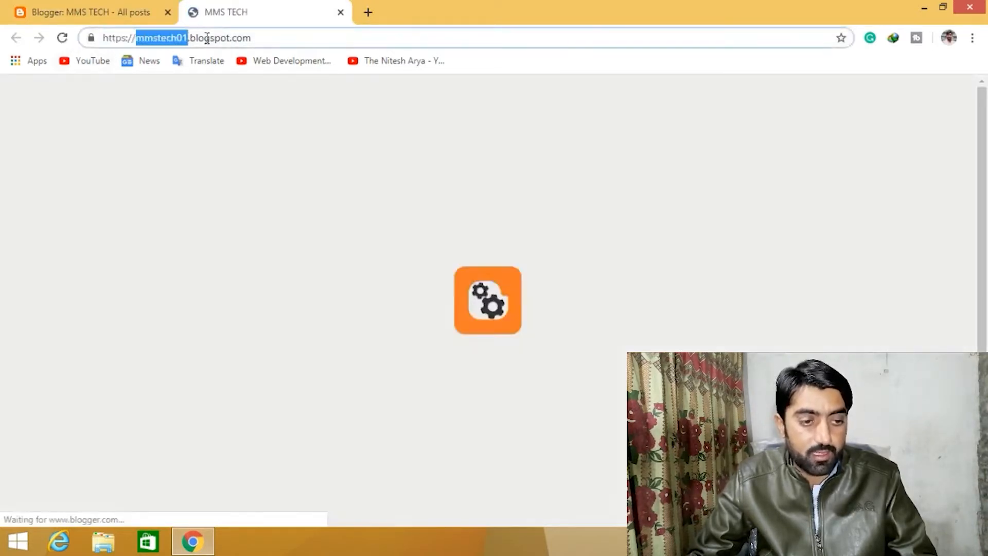
pyautogui.click(221, 37)
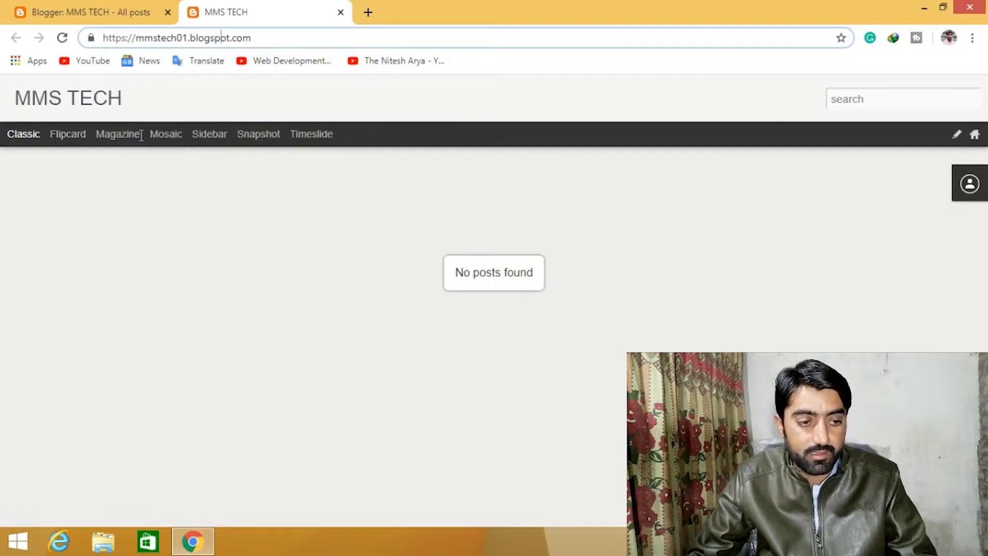
# - Switch the blog view to Magazine and examine the resulting address
pyautogui.click(109, 140)
pyautogui.moveTo(103, 42); pyautogui.dragTo(302, 50)
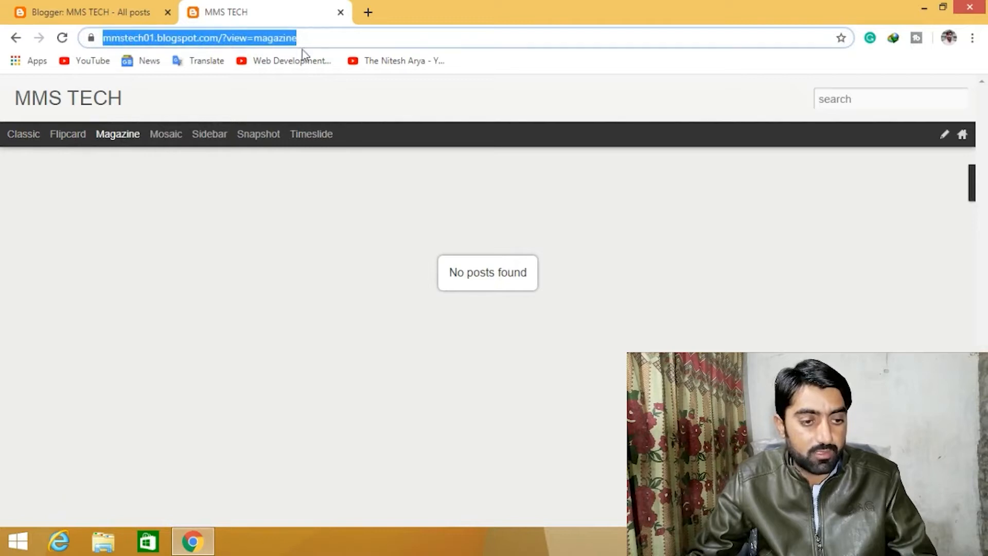
pyautogui.click(198, 40)
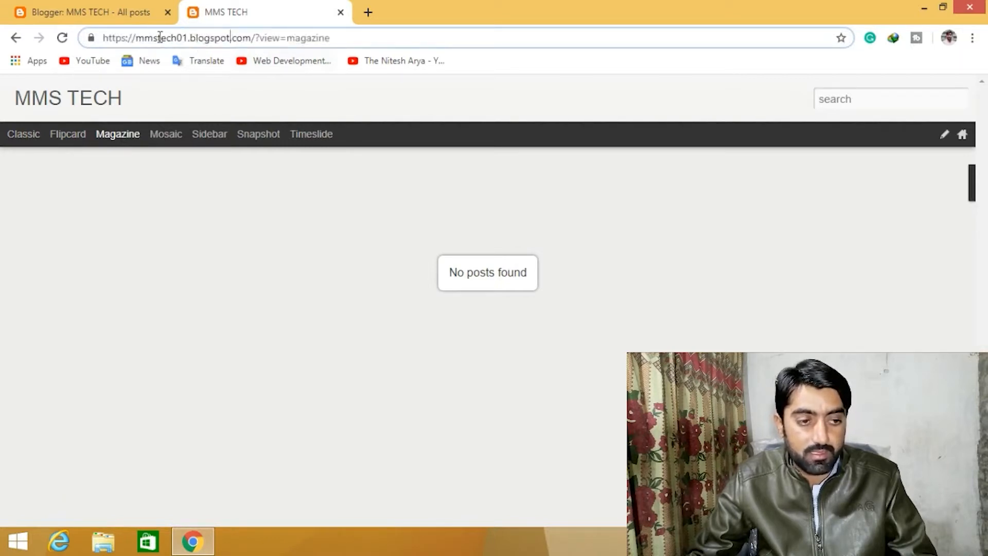
# - Return to the dashboard, open the blog's Basic settings, and review the privacy options without saving
pyautogui.click(144, 7)
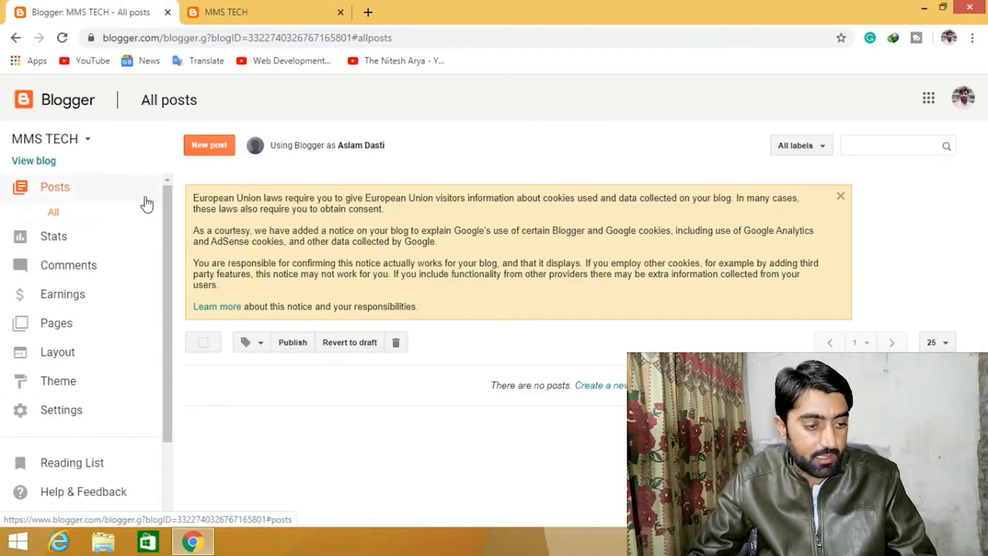
pyautogui.click(57, 410)
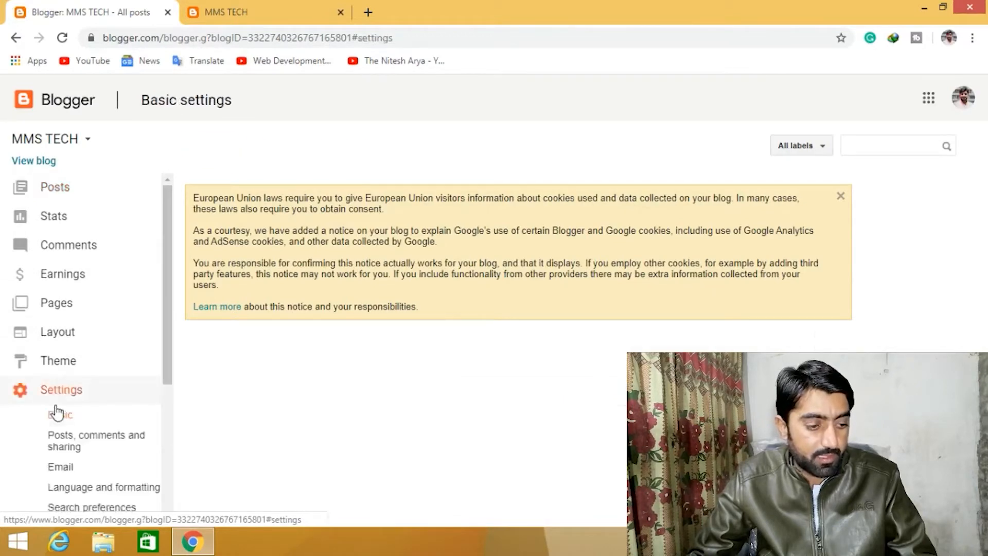
pyautogui.click(57, 414)
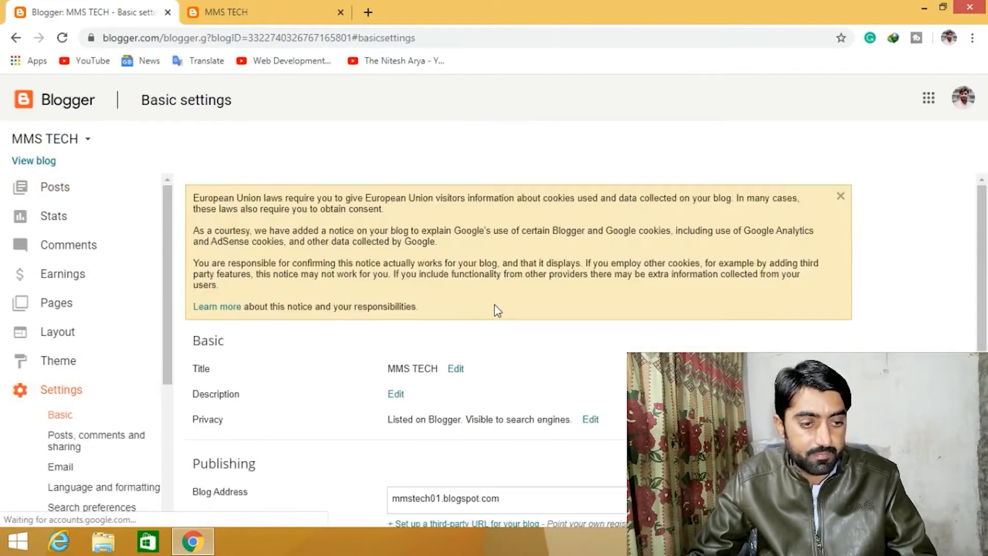
pyautogui.scroll(-3, 497, 311)
pyautogui.scroll(-2, 497, 310)
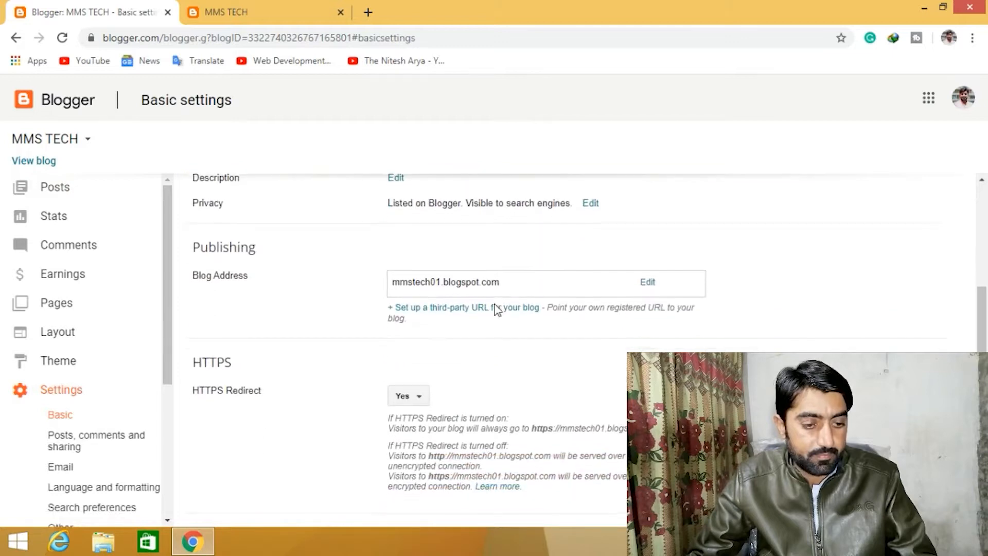
pyautogui.scroll(3, 497, 310)
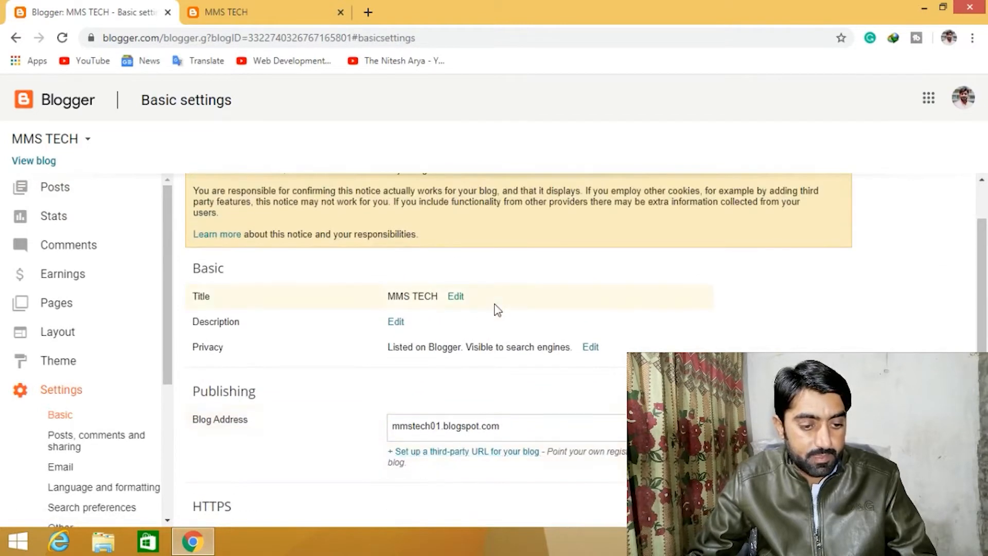
pyautogui.scroll(-1, 513, 308)
pyautogui.scroll(-1, 514, 313)
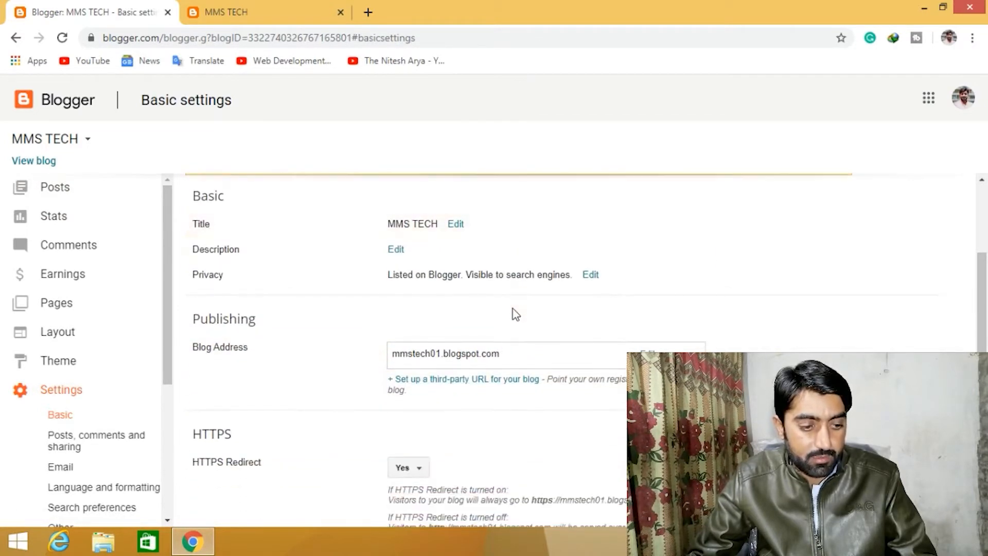
pyautogui.click(591, 276)
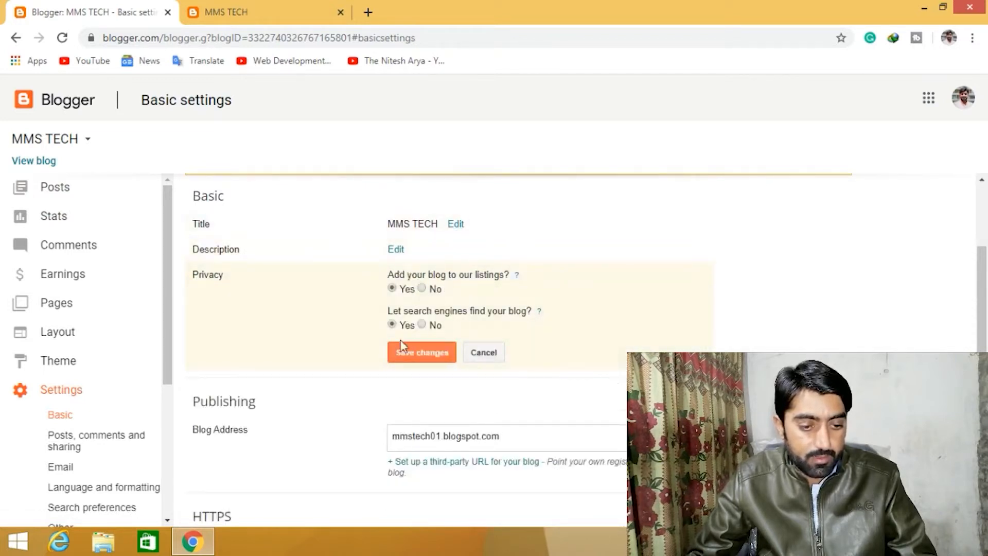
pyautogui.click(478, 352)
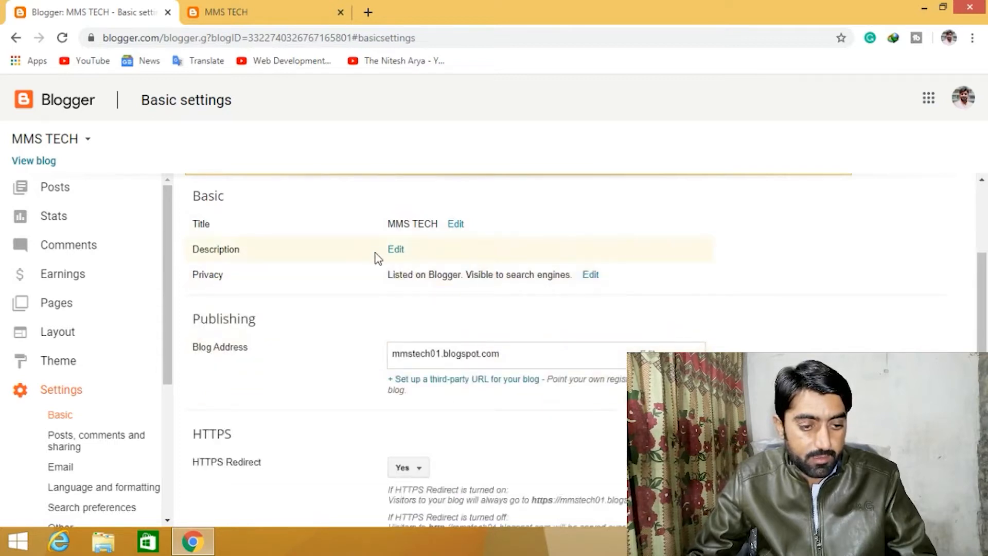
# - Set the blog description to "Latest technology News," correcting the spelling of technology, and save it
pyautogui.click(394, 252)
pyautogui.click(439, 267)
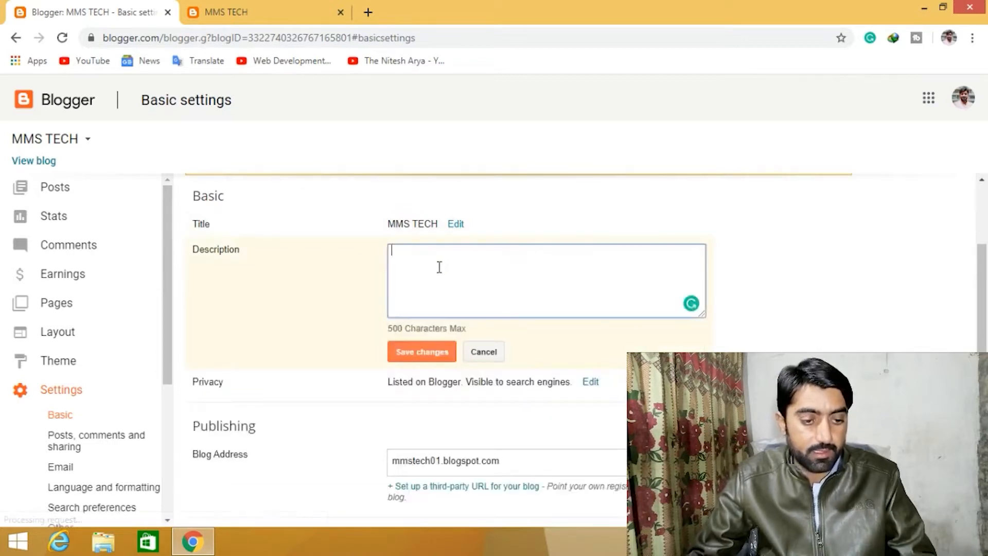
pyautogui.write('Latest')
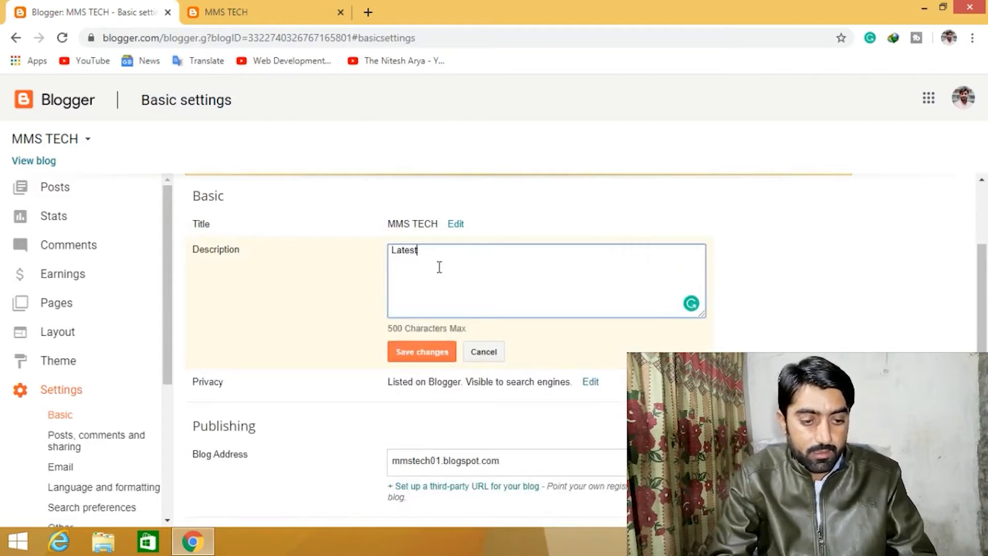
pyautogui.write(' techono')
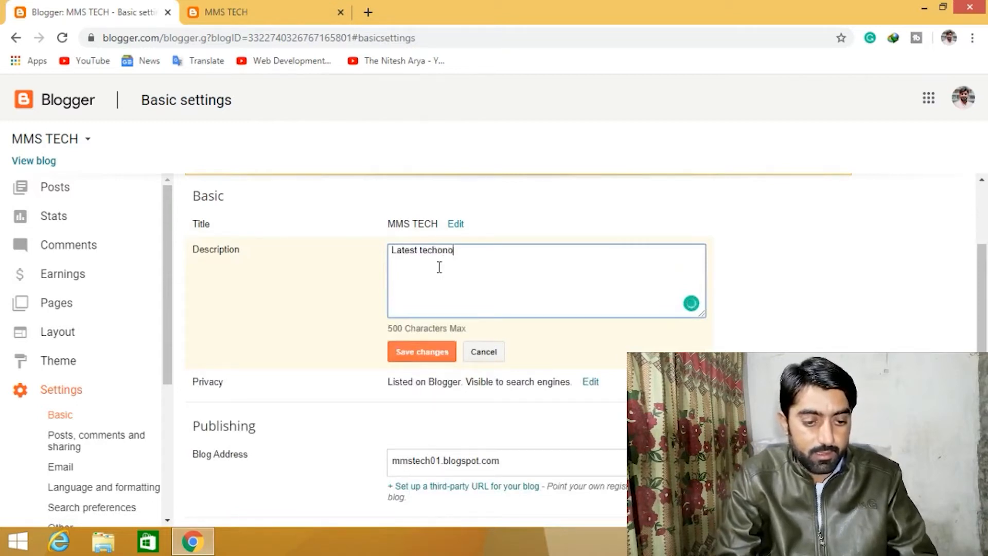
pyautogui.write('logy Review')
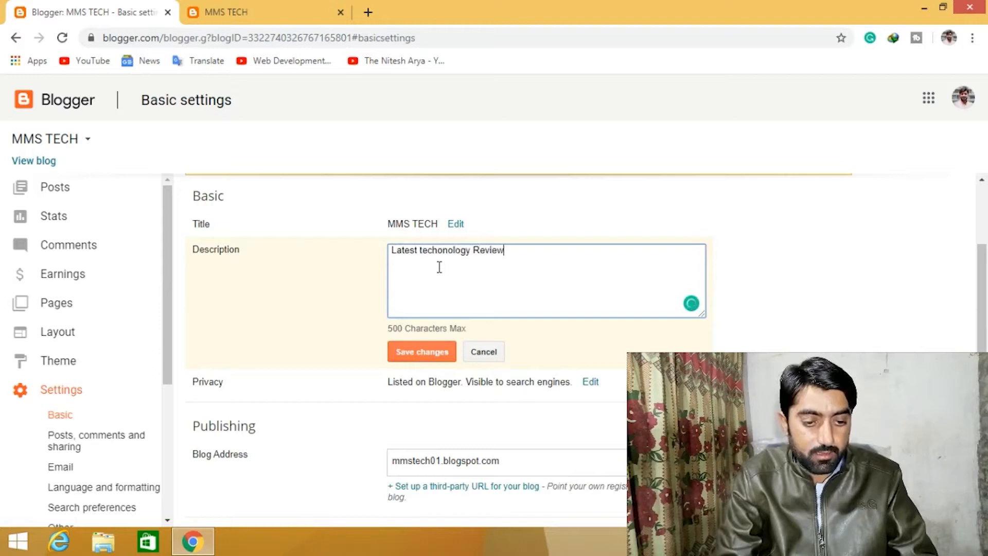
pyautogui.press('BackSpace')
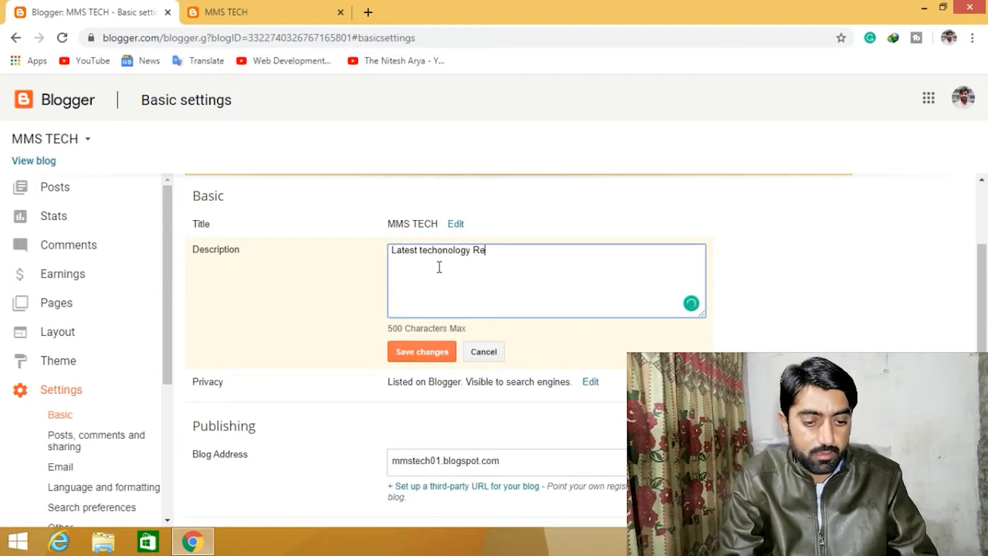
pyautogui.write('News,')
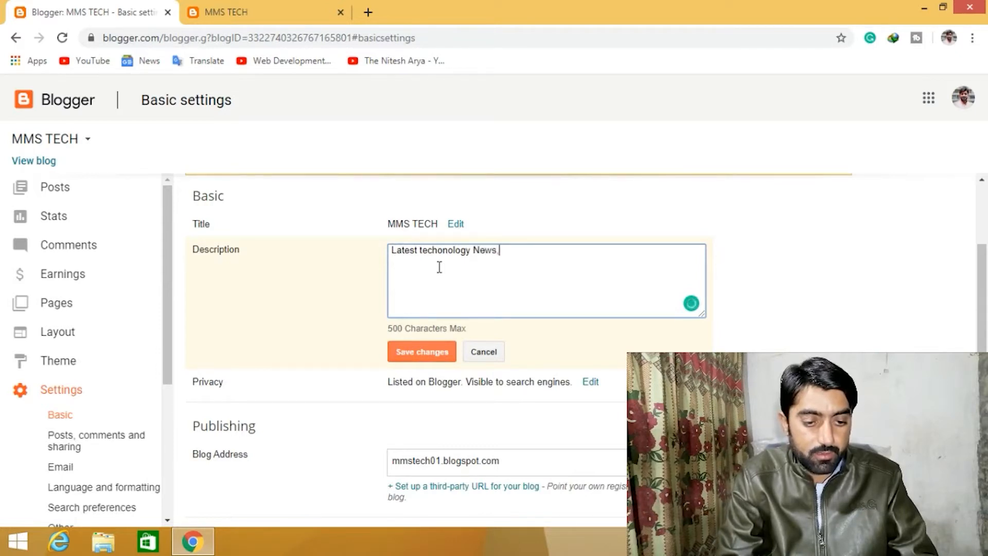
pyautogui.moveTo(451, 249)
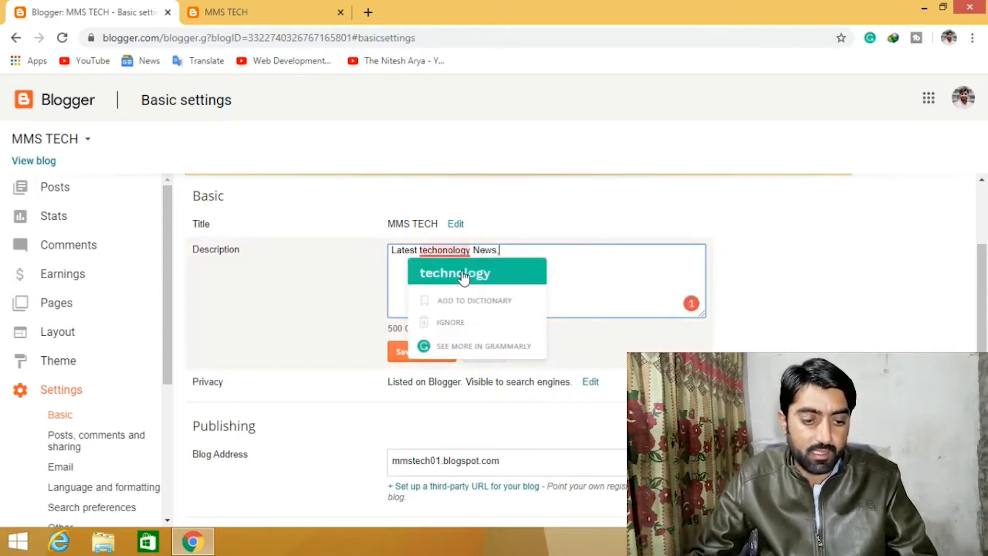
pyautogui.click(465, 277)
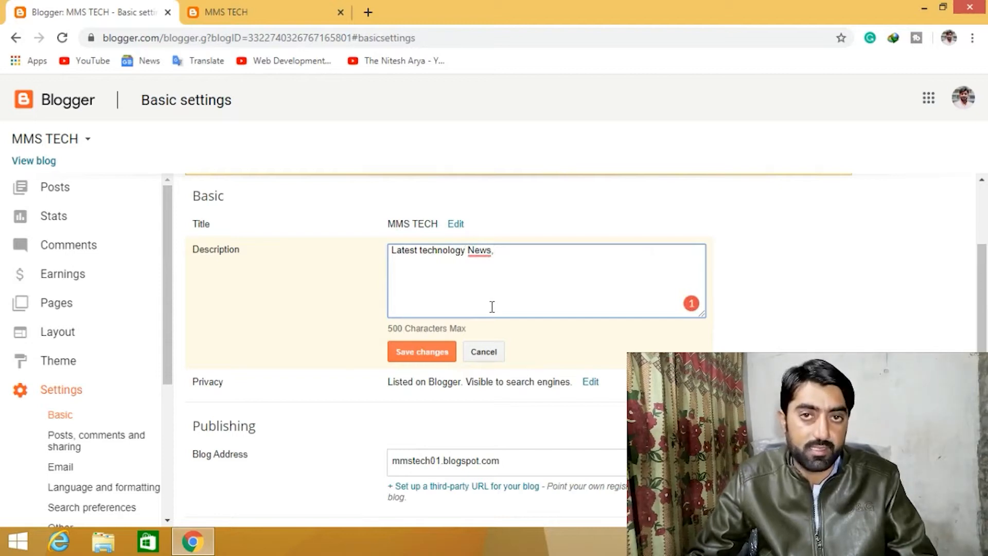
pyautogui.click(412, 355)
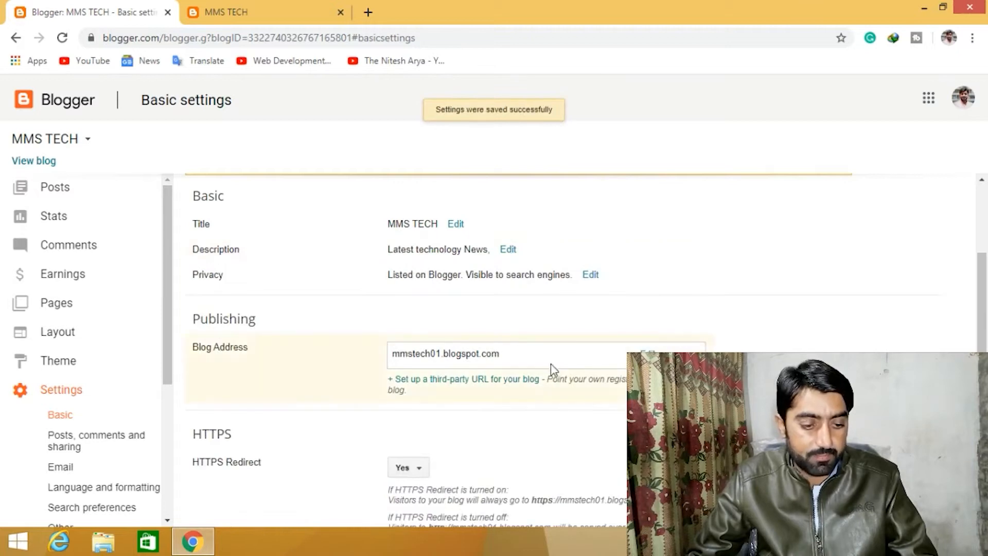
# - Open the third-party URL setup for the blog address and select its domain field
pyautogui.scroll(-3, 551, 365)
pyautogui.scroll(1, 551, 365)
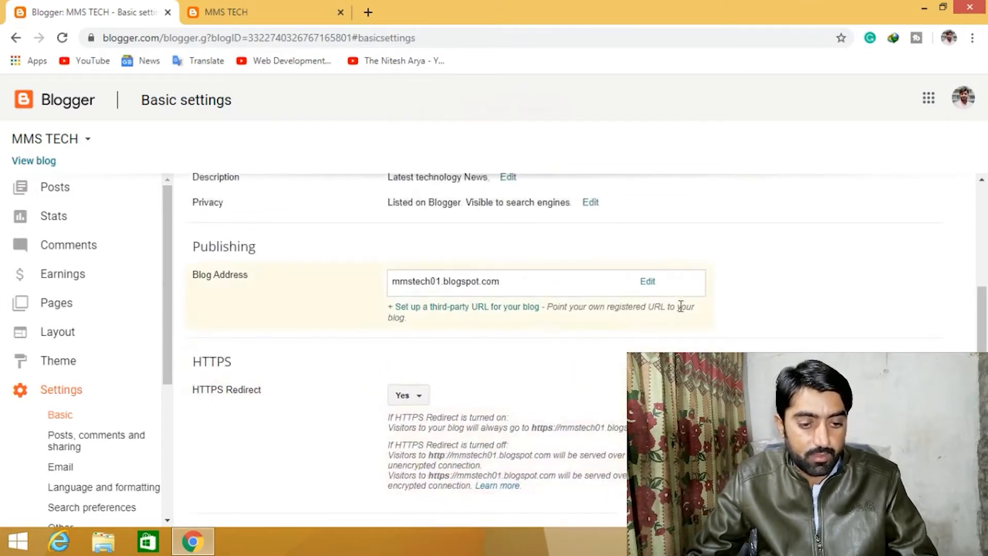
pyautogui.click(491, 307)
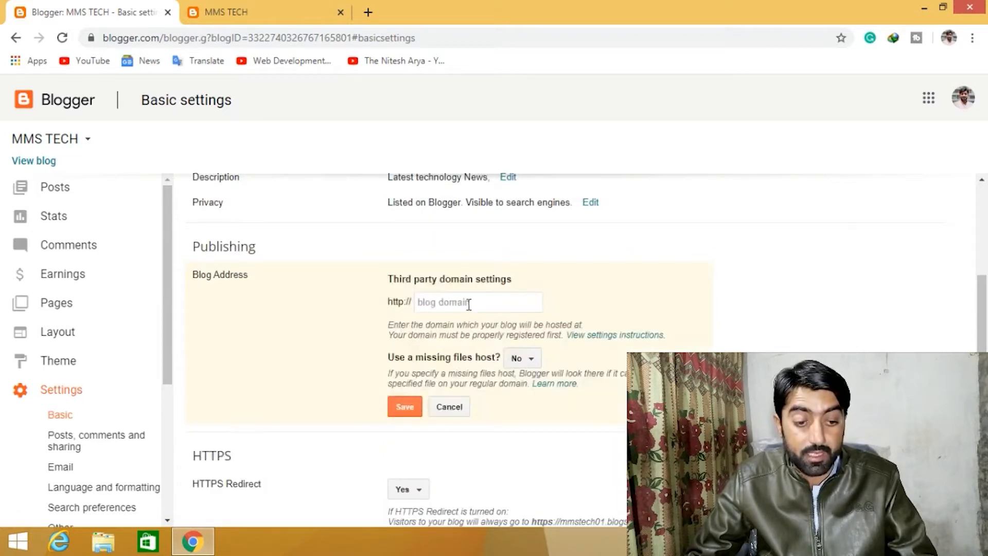
pyautogui.click(469, 304)
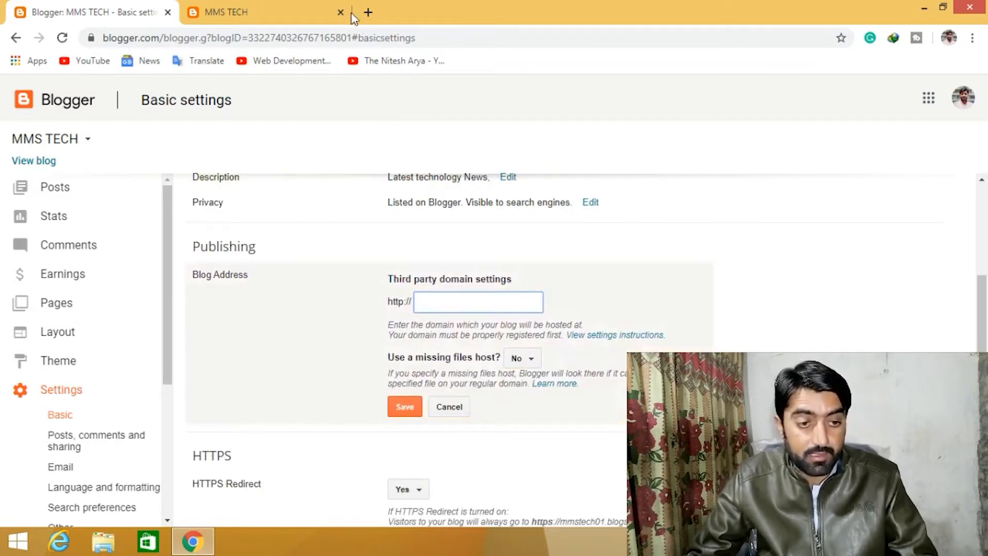
# - Open namecheap.com in a new browser tab
pyautogui.click(368, 11)
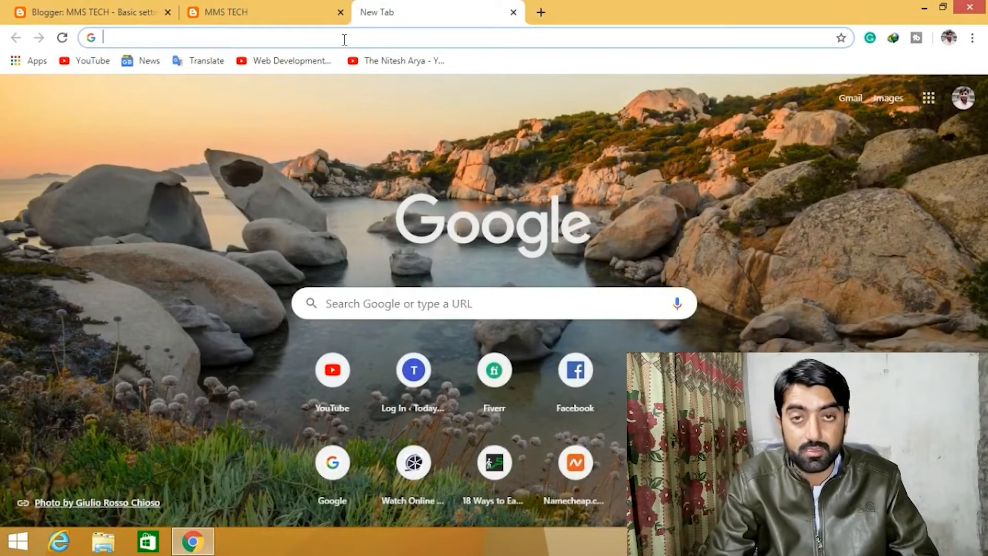
pyautogui.write('me')
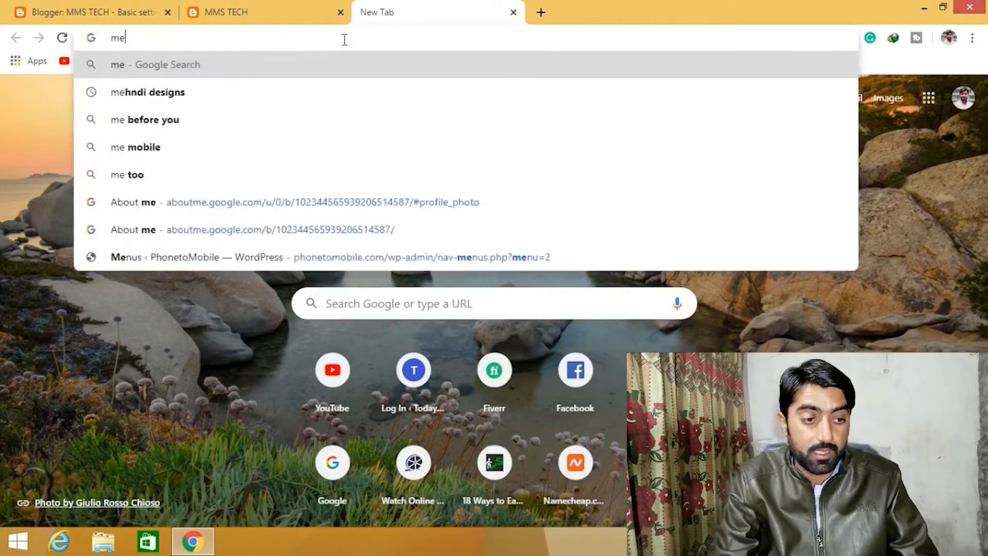
pyautogui.press('BackSpace')
pyautogui.press('BackSpace')
pyautogui.write('namecheap.com/myaccount/login/')
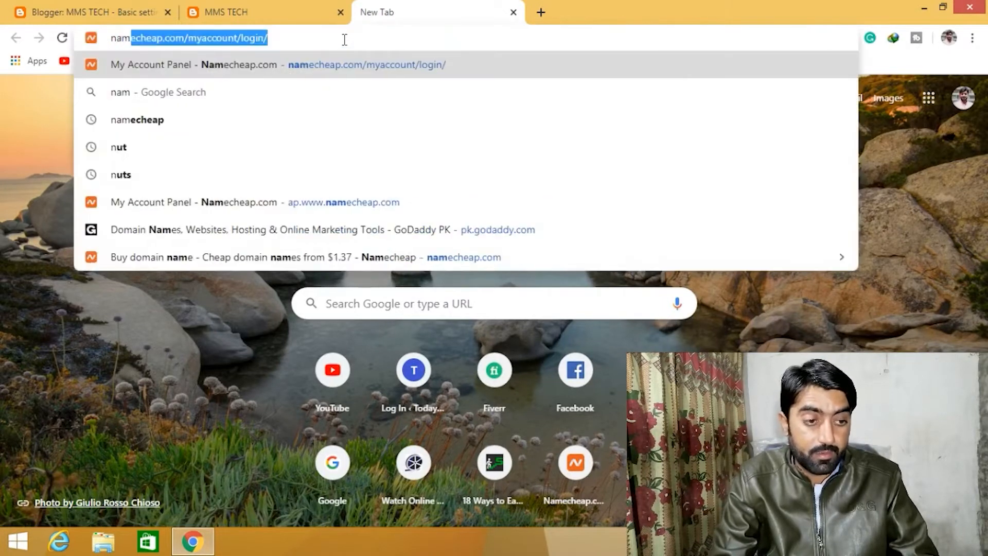
pyautogui.press('End')
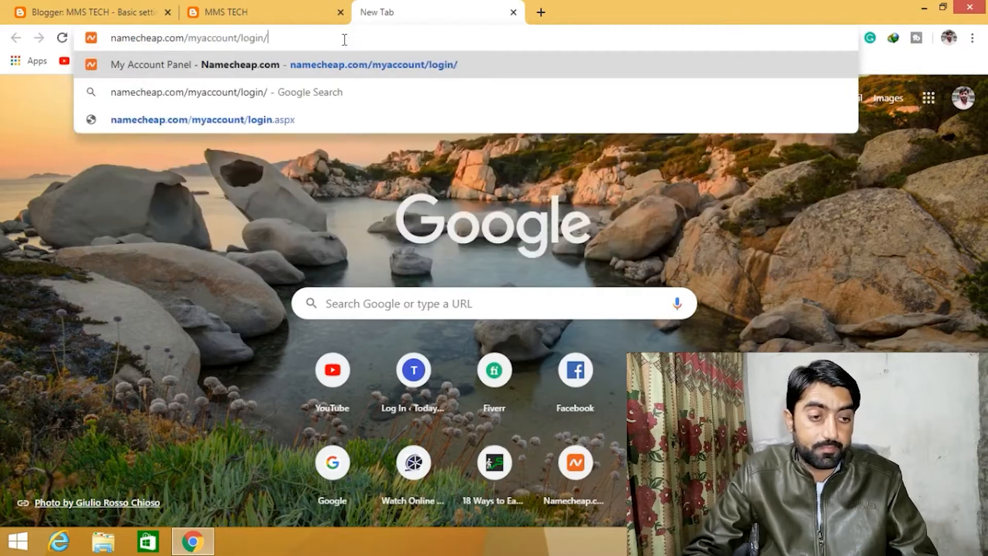
pyautogui.press('BackSpace')
pyautogui.press('BackSpace')
pyautogui.press('BackSpace')
pyautogui.press('BackSpace')
pyautogui.press('BackSpace')
pyautogui.press('BackSpace')
pyautogui.press('BackSpace')
pyautogui.press('BackSpace')
pyautogui.press('BackSpace')
pyautogui.press('BackSpace')
pyautogui.press('BackSpace')
pyautogui.press('BackSpace')
pyautogui.press('BackSpace')
pyautogui.press('BackSpace')
pyautogui.press('BackSpace')
pyautogui.press('BackSpace')
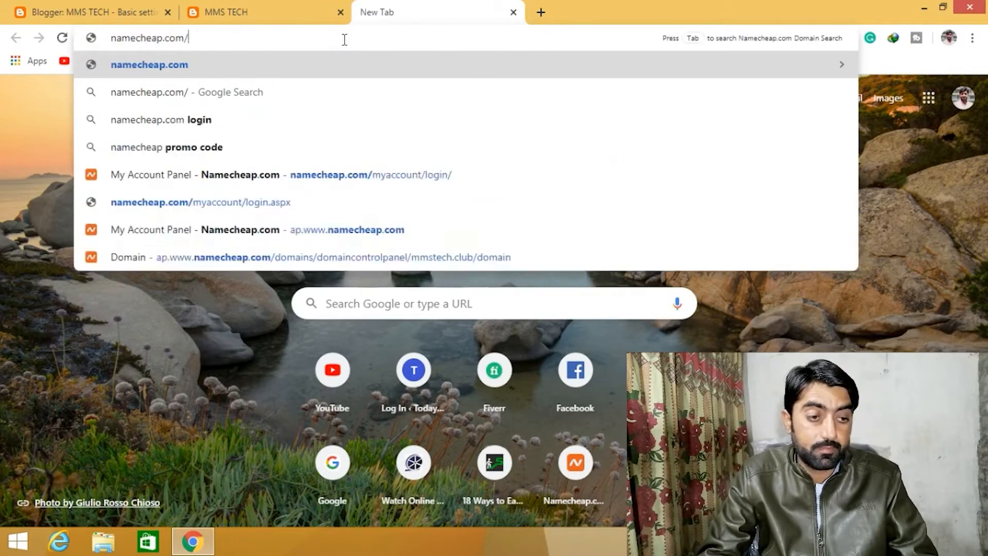
pyautogui.press('Return')
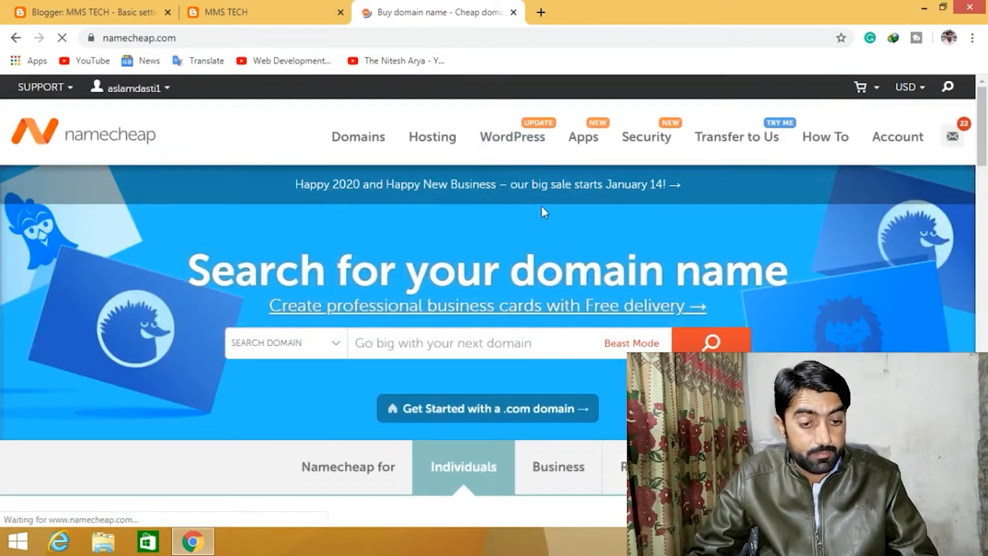
# - Search Namecheap for the domain name mmstech
pyautogui.click(399, 341)
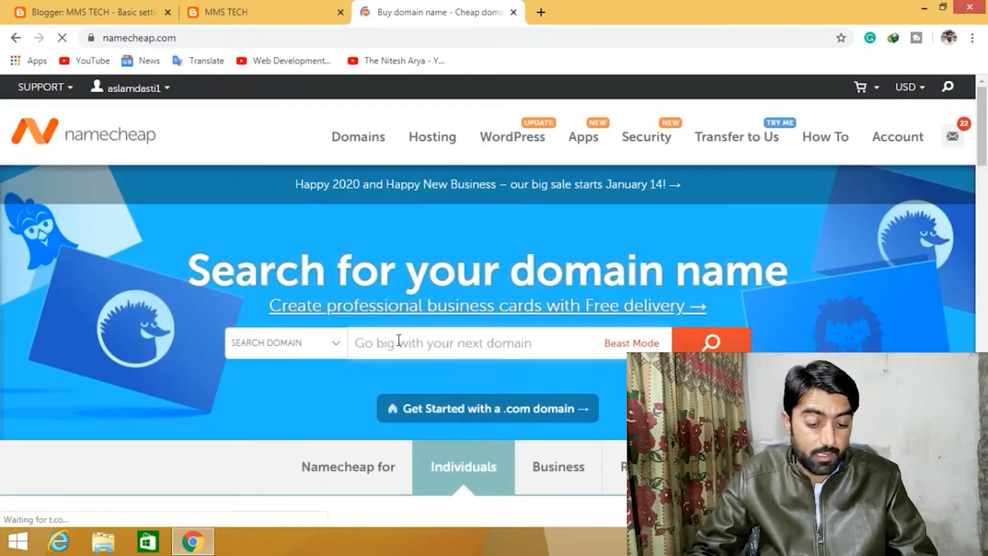
pyautogui.write('mms')
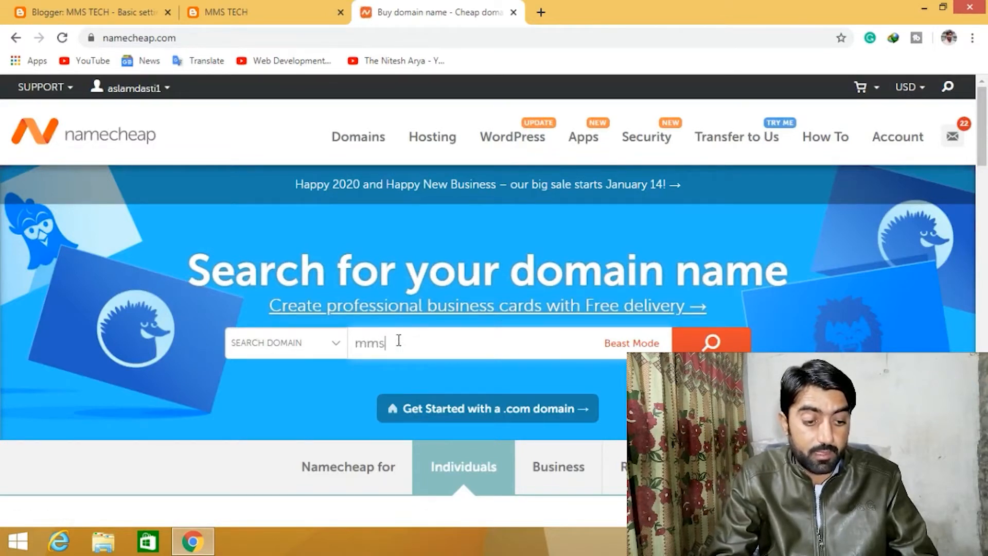
pyautogui.write('tech')
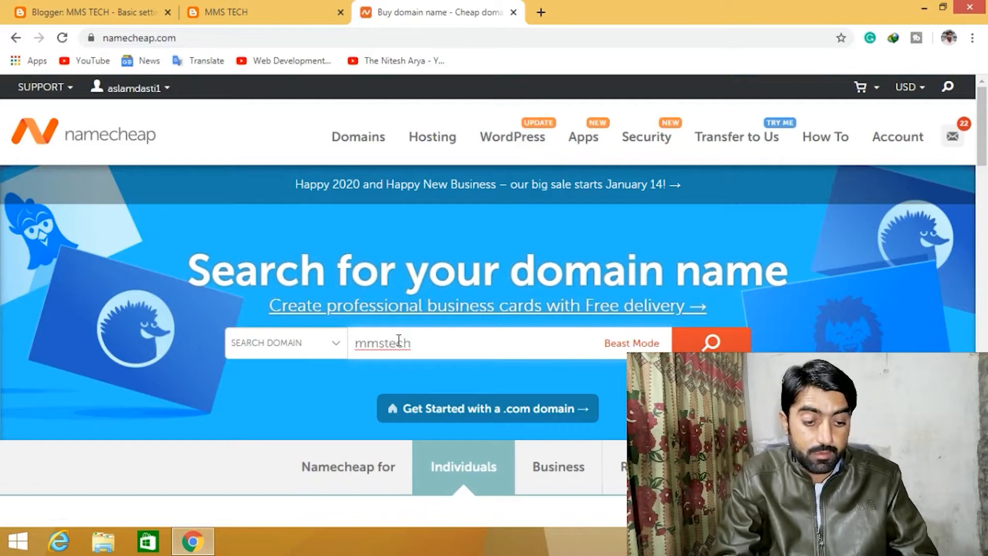
pyautogui.press('Return')
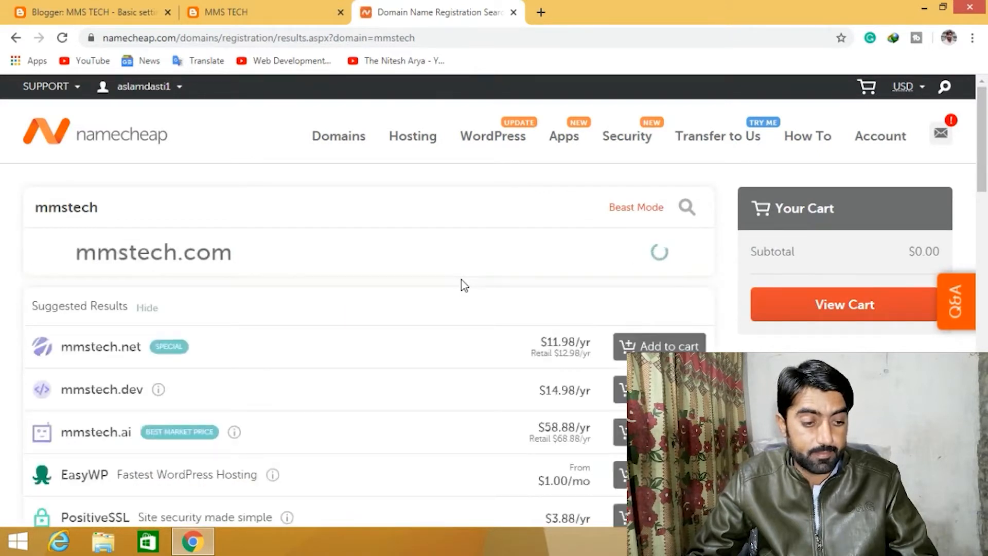
# - Browse the domain search results for mmstech and their prices
pyautogui.scroll(-1, 461, 279)
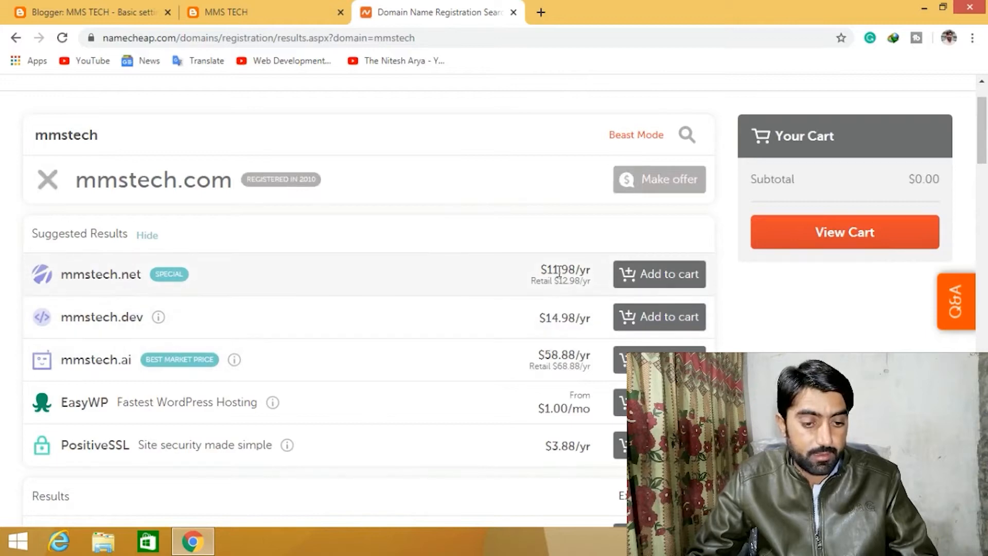
pyautogui.scroll(-1, 512, 326)
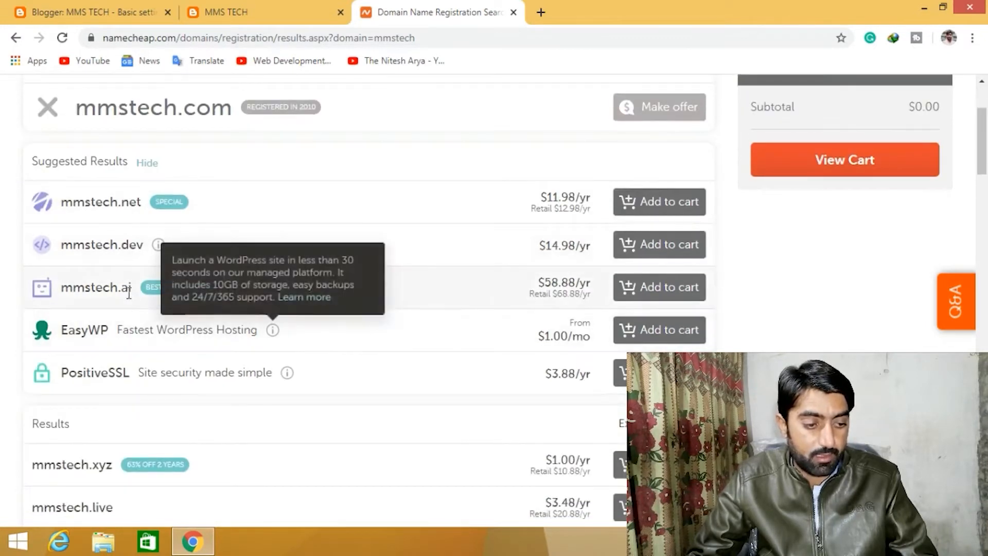
pyautogui.scroll(-3, 129, 294)
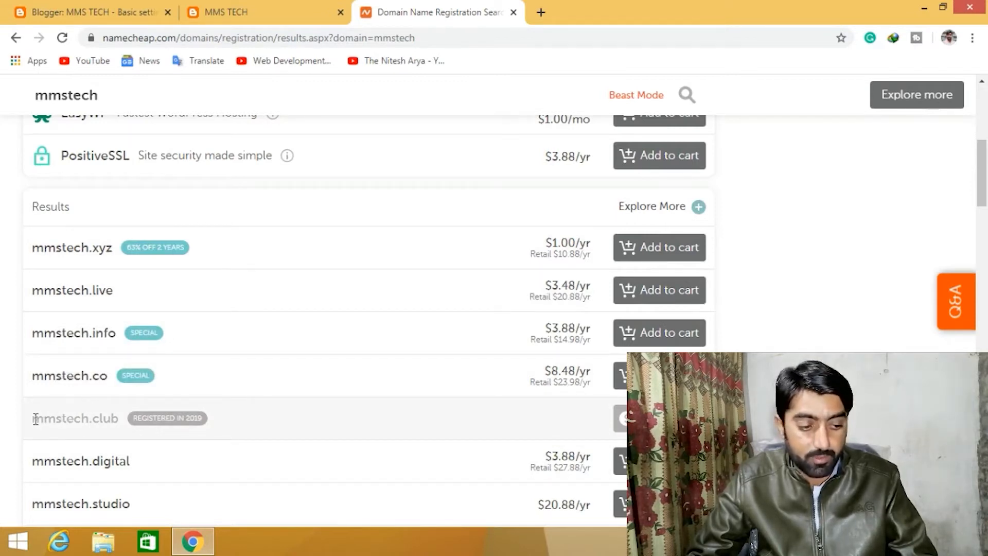
pyautogui.moveTo(35, 419); pyautogui.dragTo(113, 422)
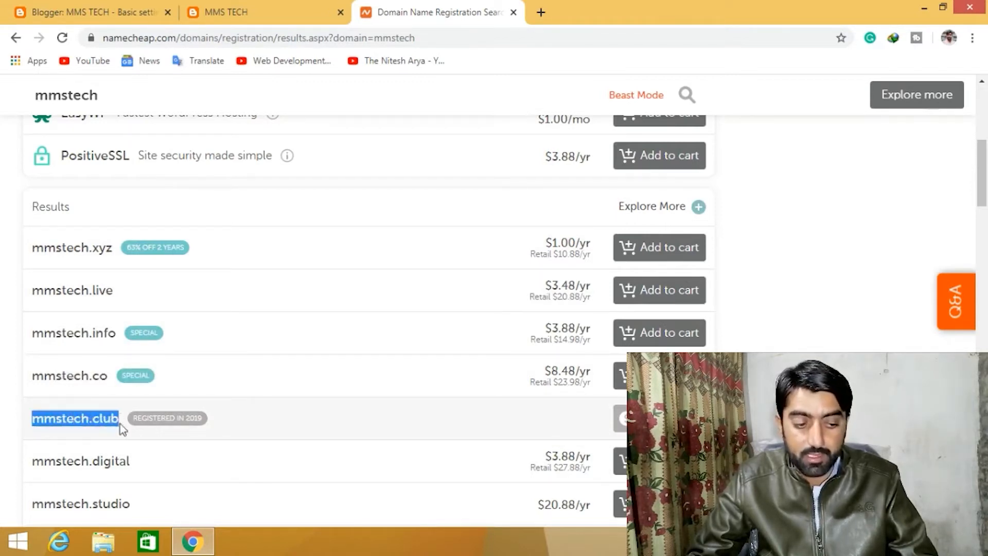
pyautogui.click(117, 410)
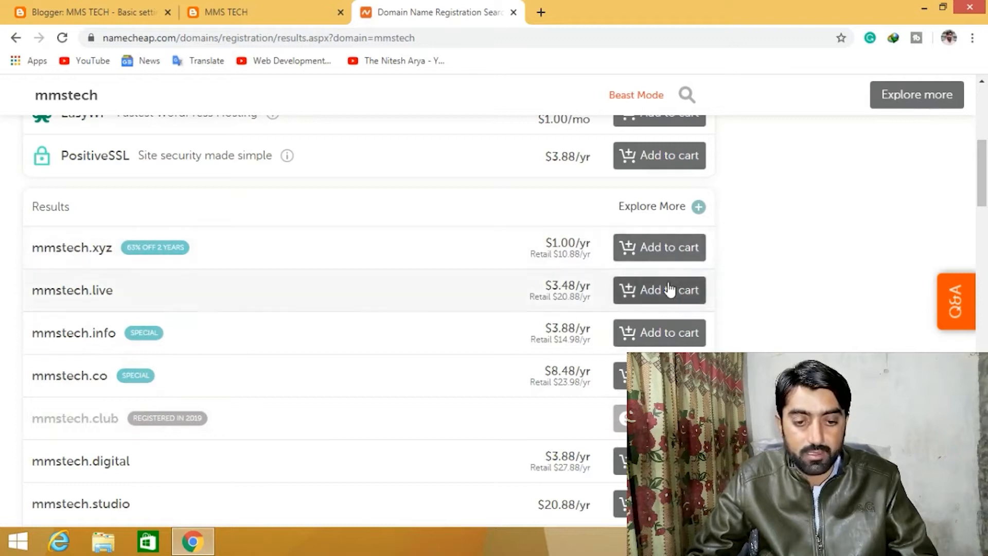
# - Add mmstech.xyz to the cart and open the shopping cart
pyautogui.click(652, 250)
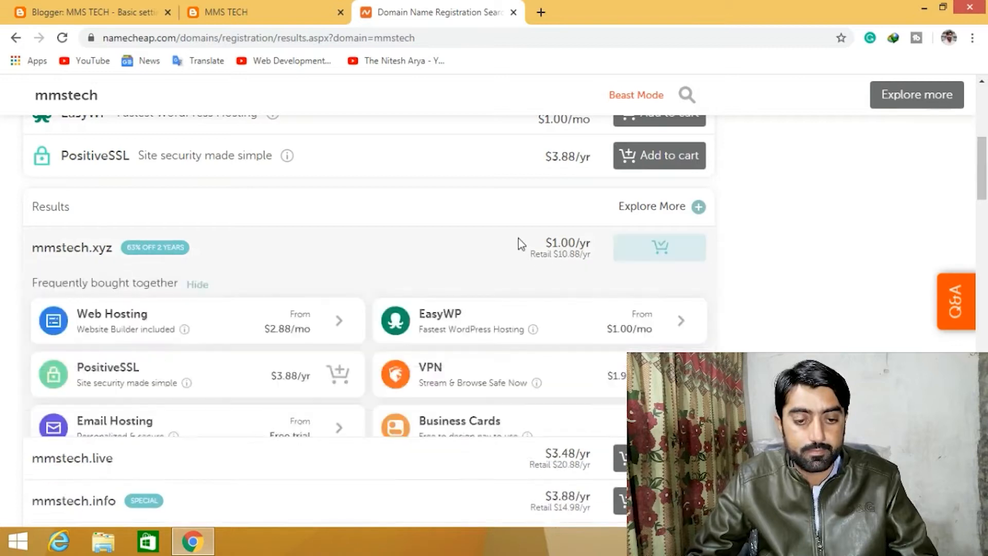
pyautogui.scroll(-1, 558, 250)
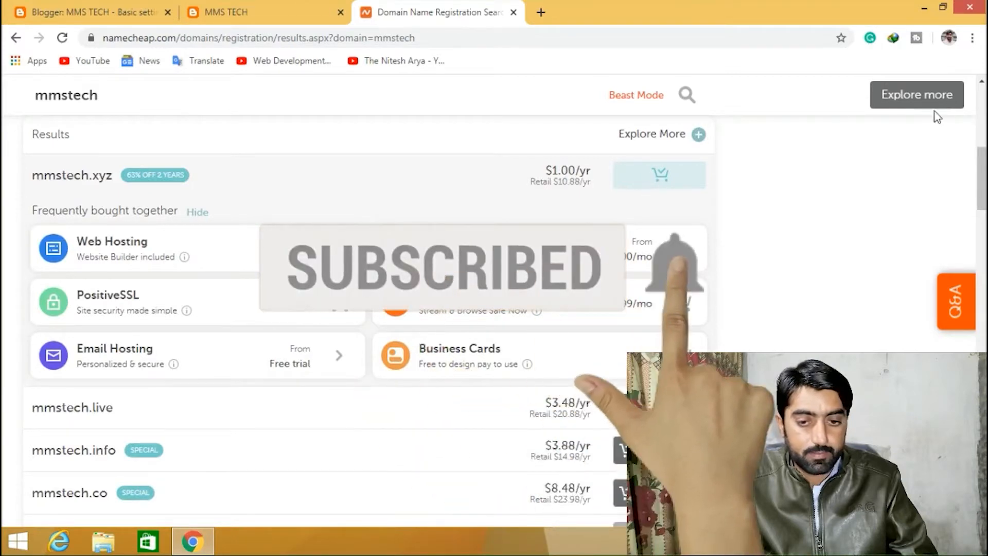
pyautogui.scroll(3, 828, 116)
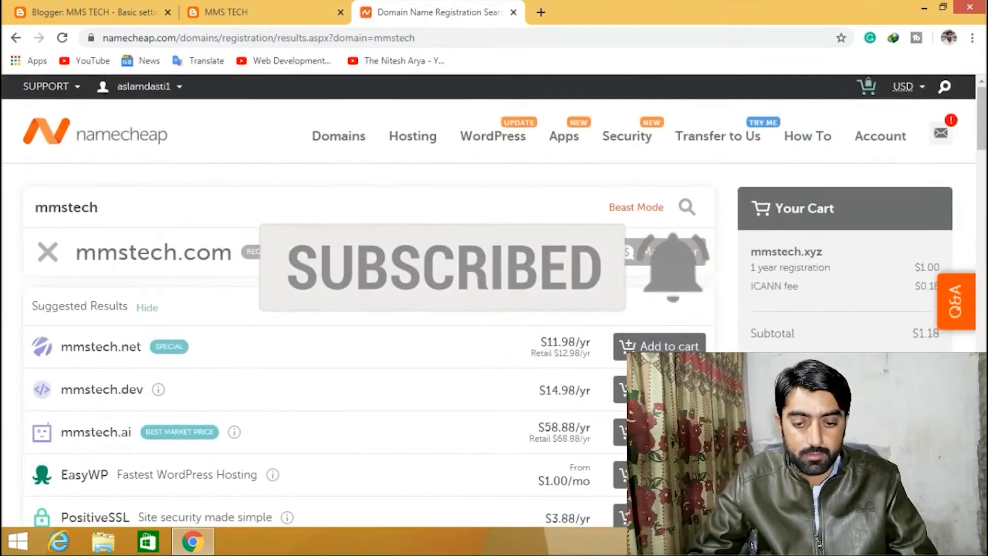
pyautogui.click(803, 385)
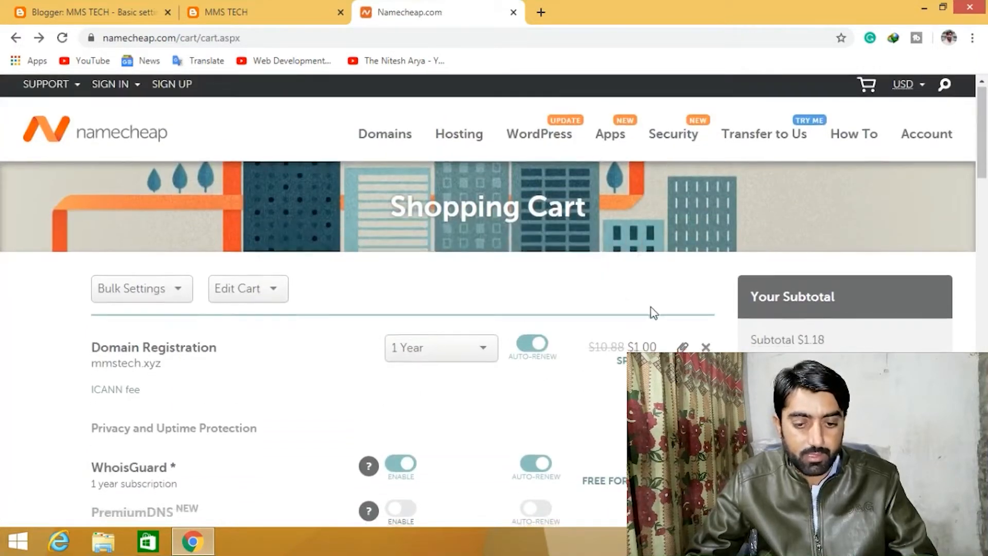
# - Confirm the order for the mmstech.xyz registration to proceed to the login or signup page
pyautogui.scroll(-8, 651, 311)
pyautogui.scroll(8, 650, 309)
pyautogui.scroll(-2, 651, 307)
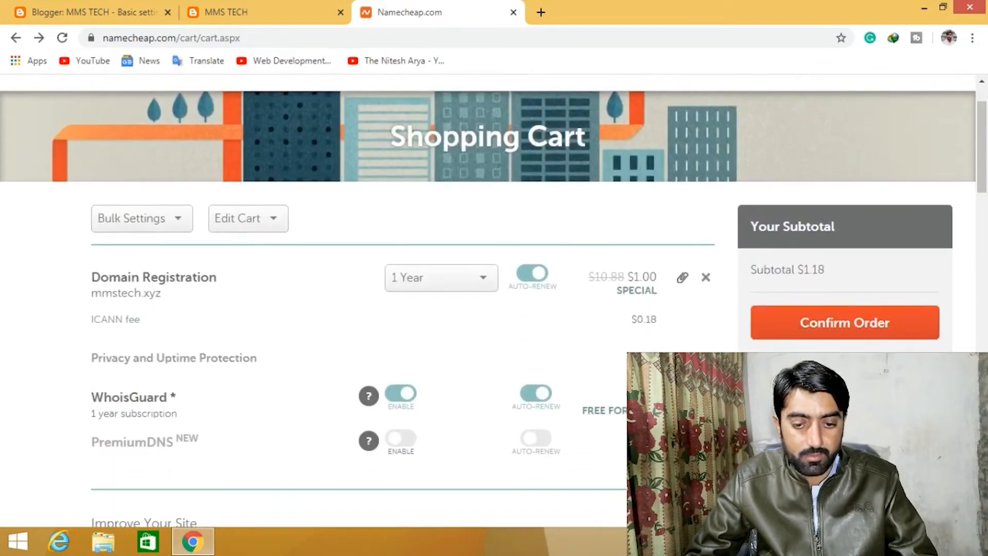
pyautogui.click(838, 325)
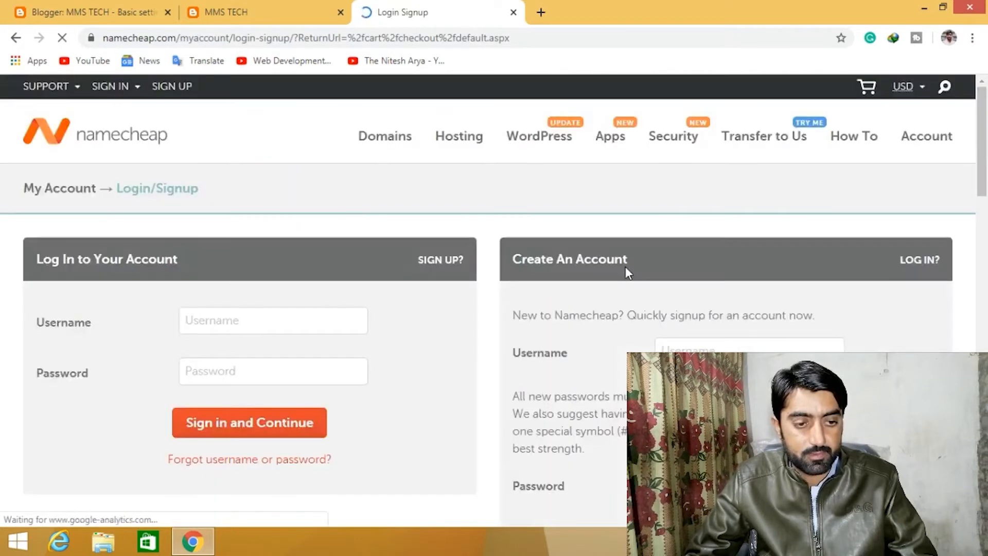
pyautogui.scroll(-1, 386, 311)
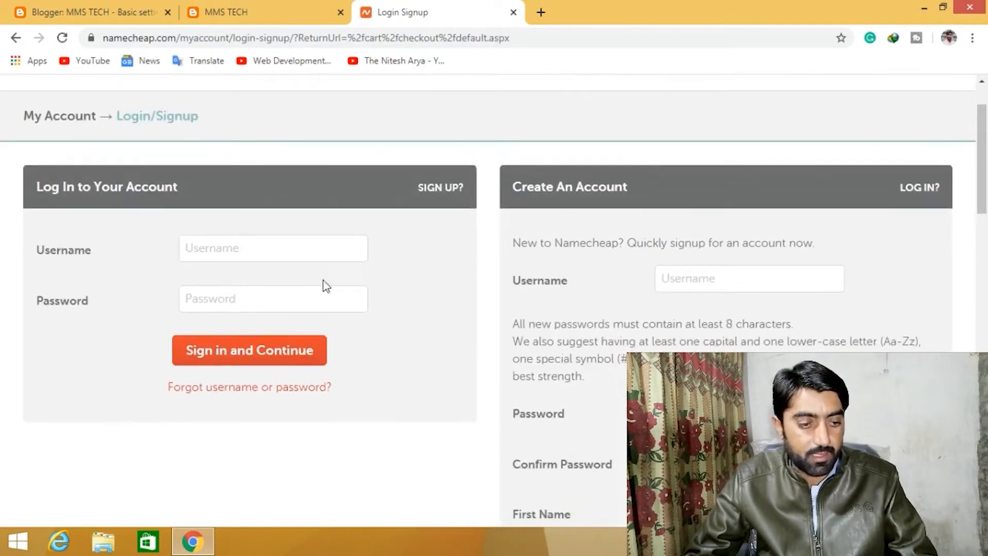
pyautogui.scroll(-1, 430, 270)
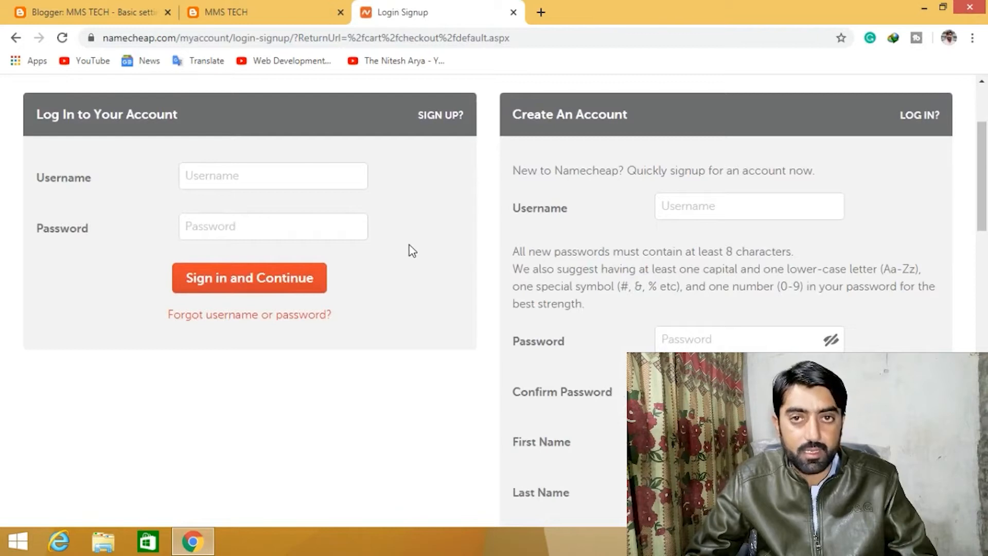
pyautogui.click(227, 176)
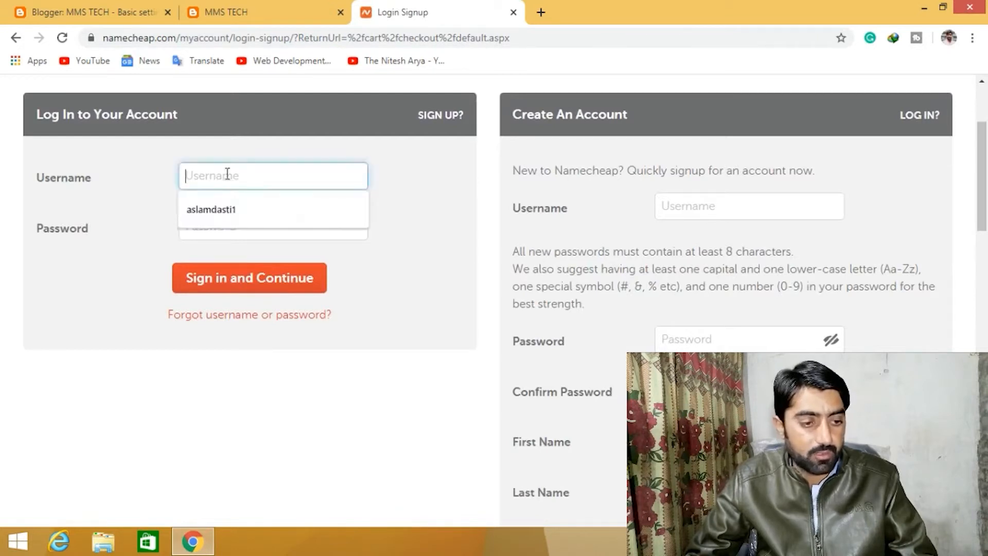
pyautogui.click(248, 238)
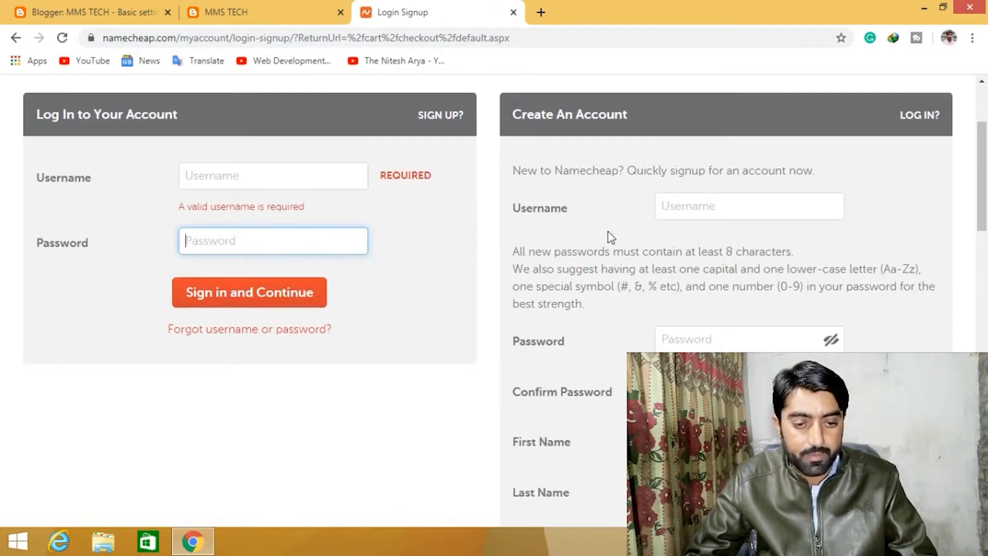
pyautogui.click(734, 205)
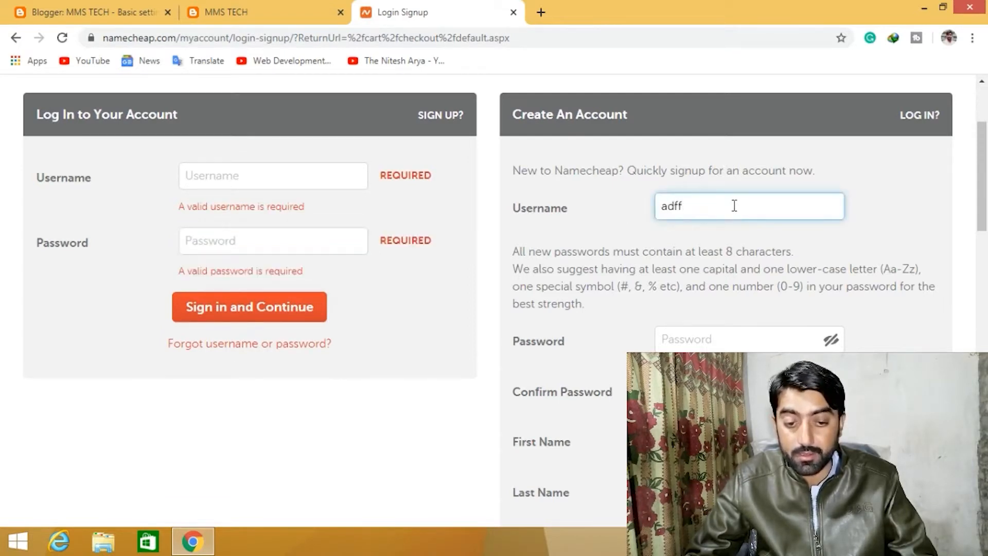
pyautogui.scroll(-3, 726, 221)
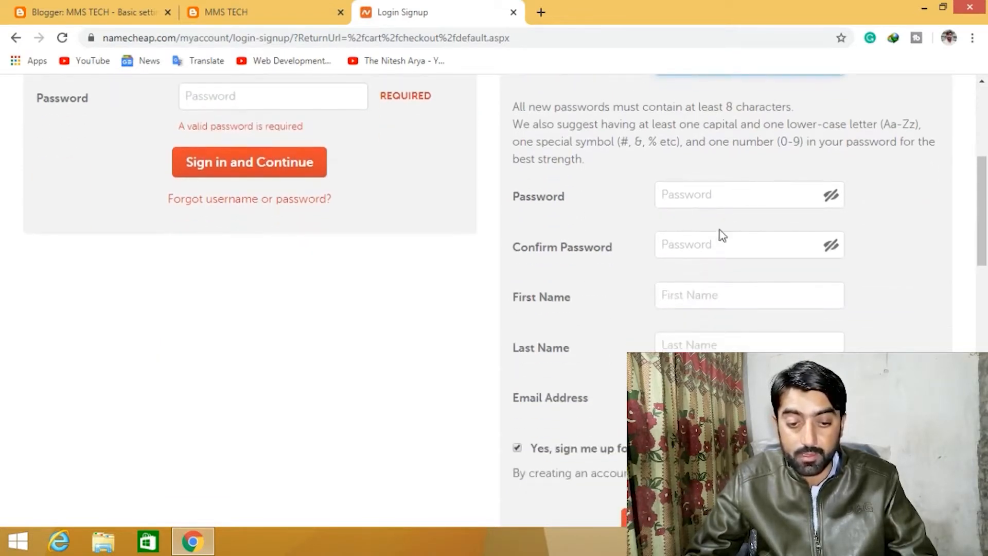
pyautogui.click(708, 203)
pyautogui.click(710, 240)
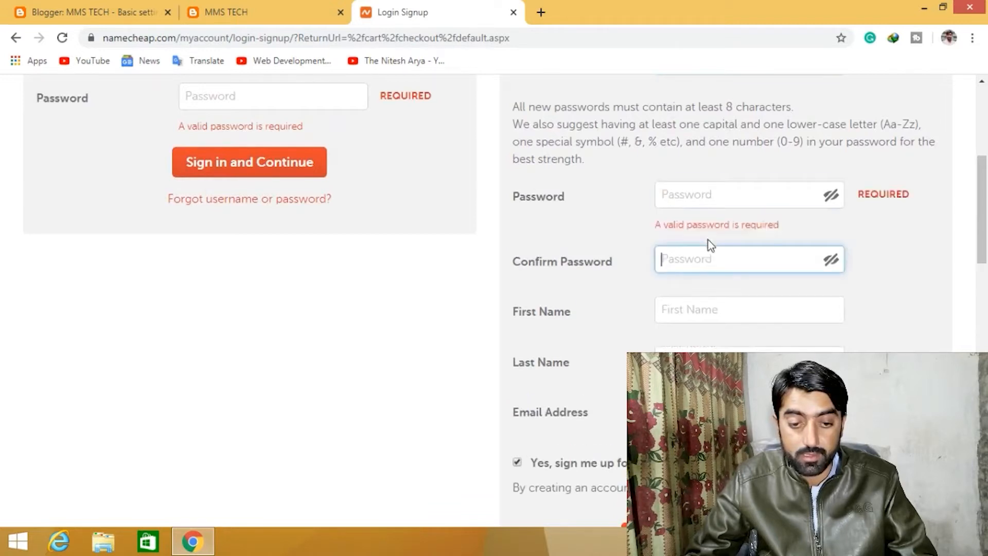
pyautogui.click(730, 311)
pyautogui.press('Tab')
pyautogui.scroll(-3, 724, 361)
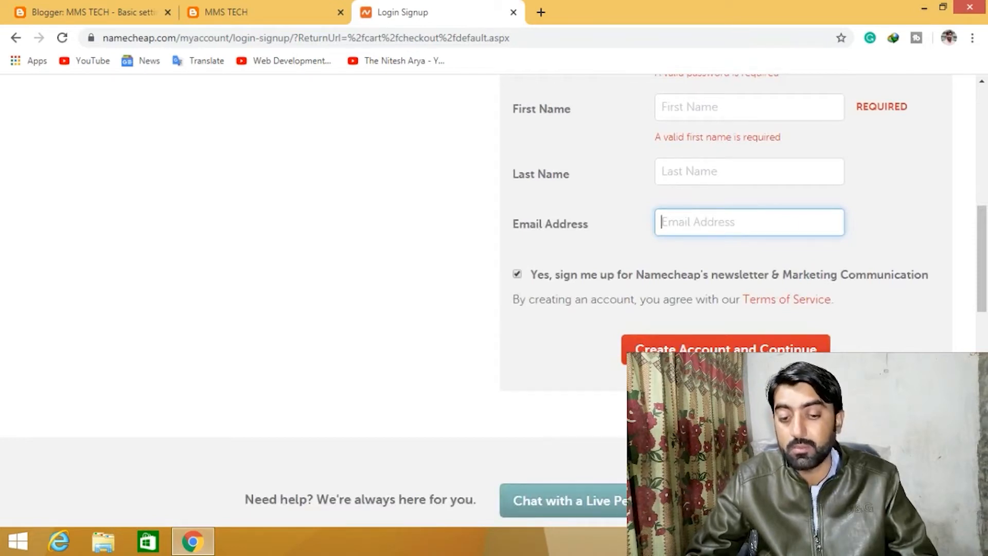
pyautogui.scroll(6, 680, 337)
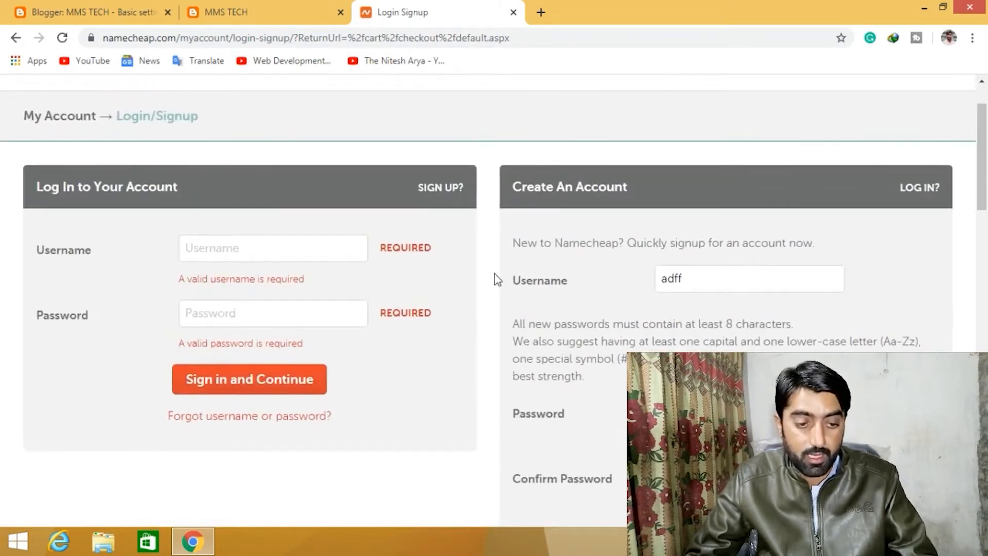
# - Sign in to Namecheap with the saved username and the account password
pyautogui.click(258, 249)
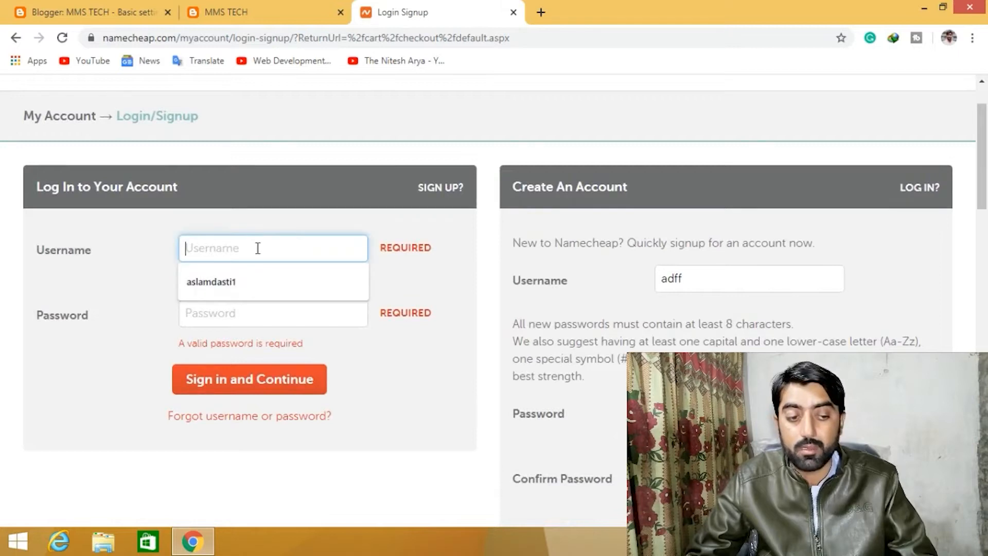
pyautogui.click(236, 279)
pyautogui.click(237, 301)
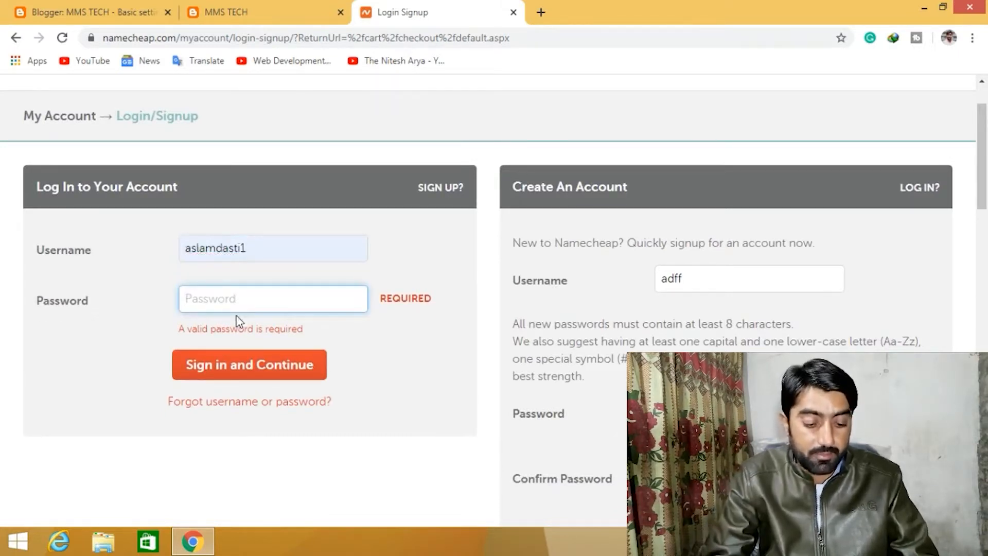
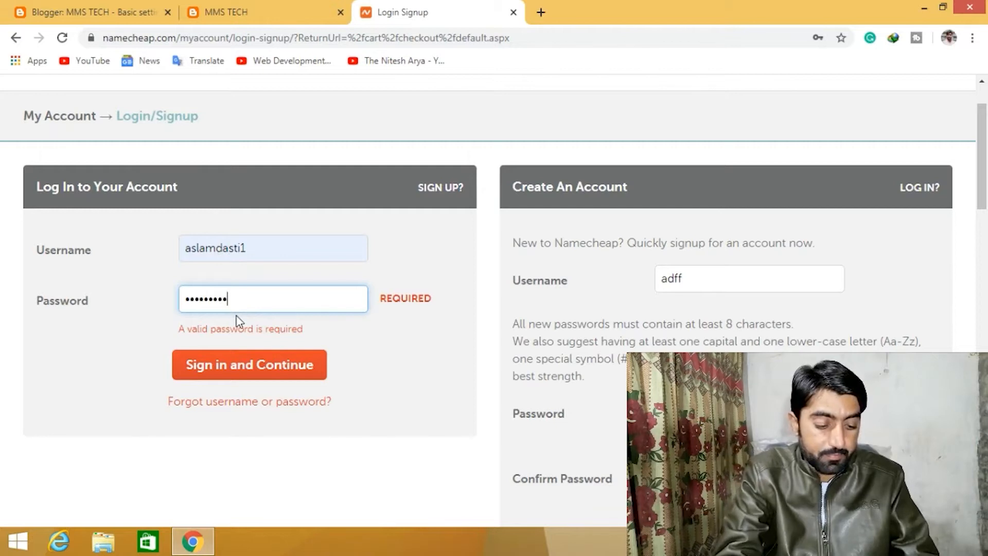
pyautogui.press('Return')
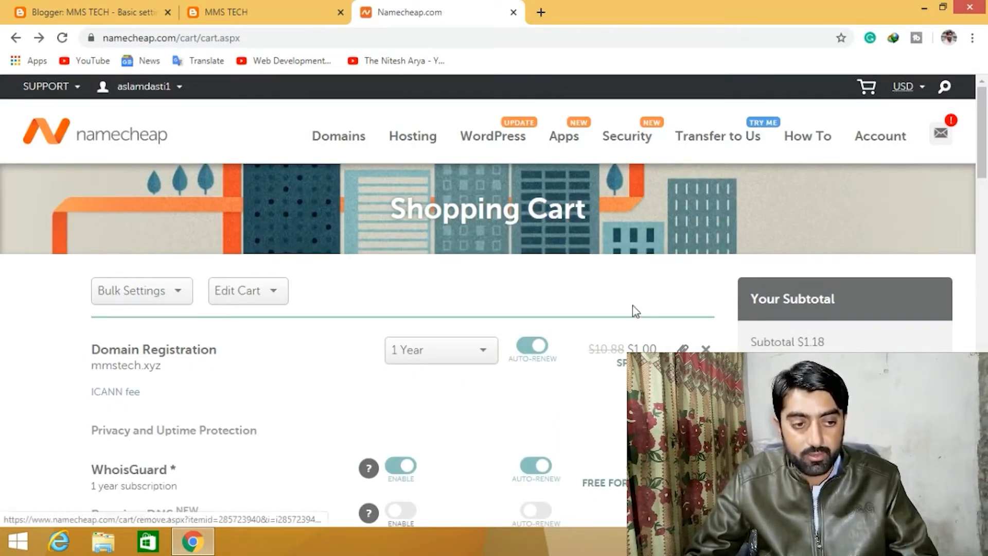
# - Open the account dashboard's domain list and review the management details of the mmstech.club domain
pyautogui.moveTo(166, 93)
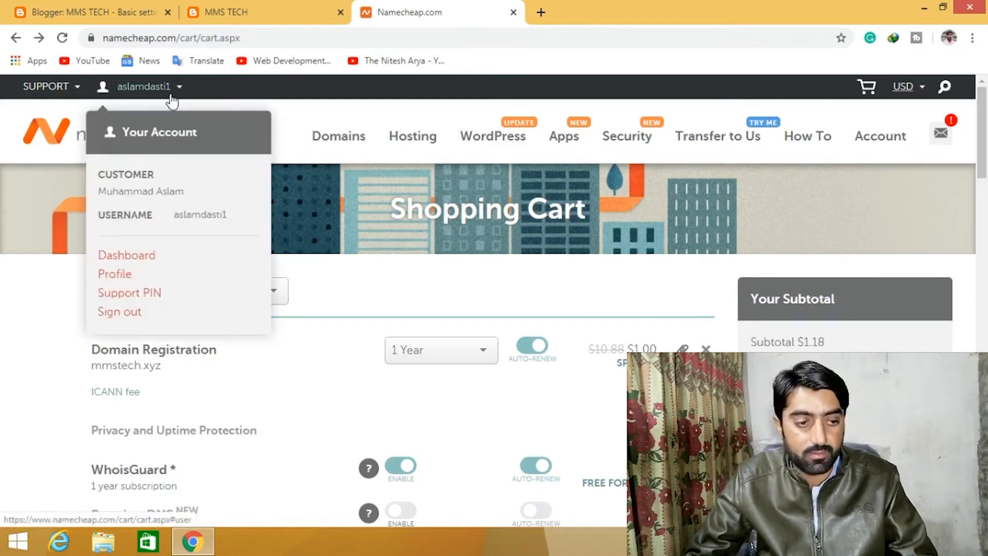
pyautogui.click(129, 256)
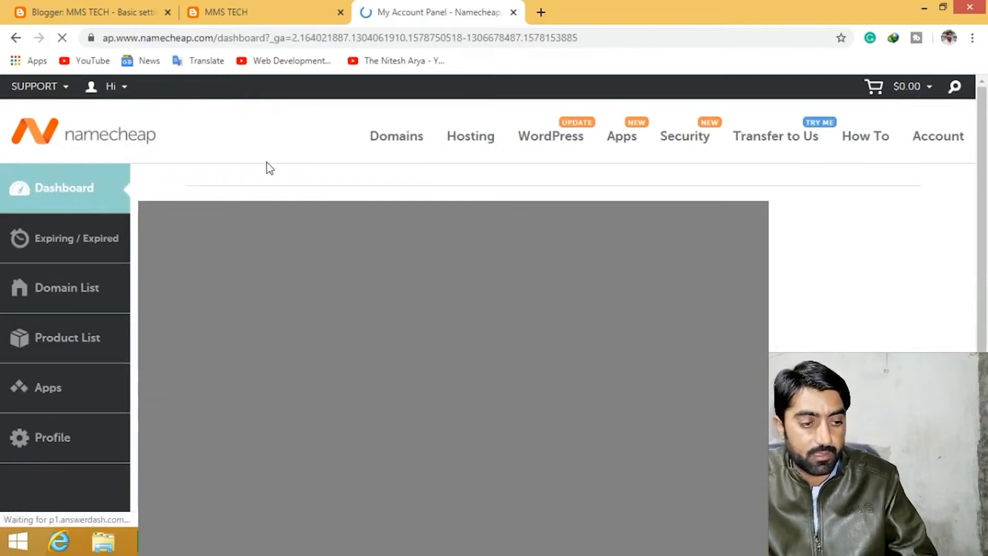
pyautogui.click(93, 293)
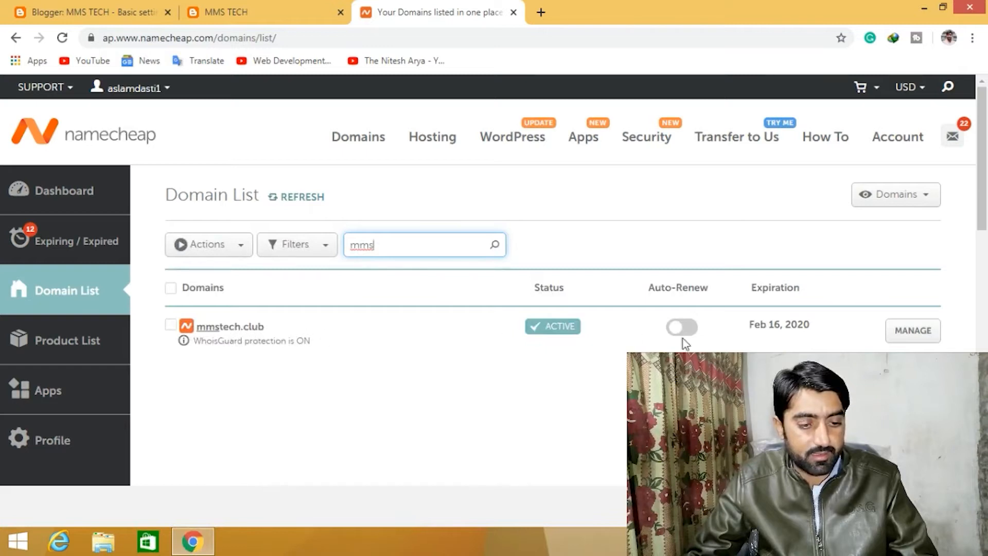
pyautogui.click(916, 335)
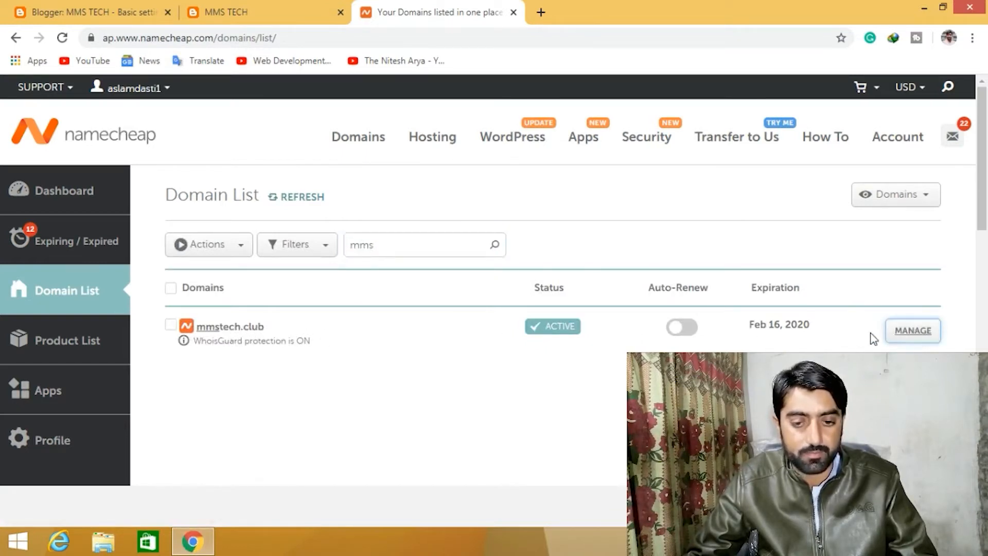
pyautogui.click(914, 334)
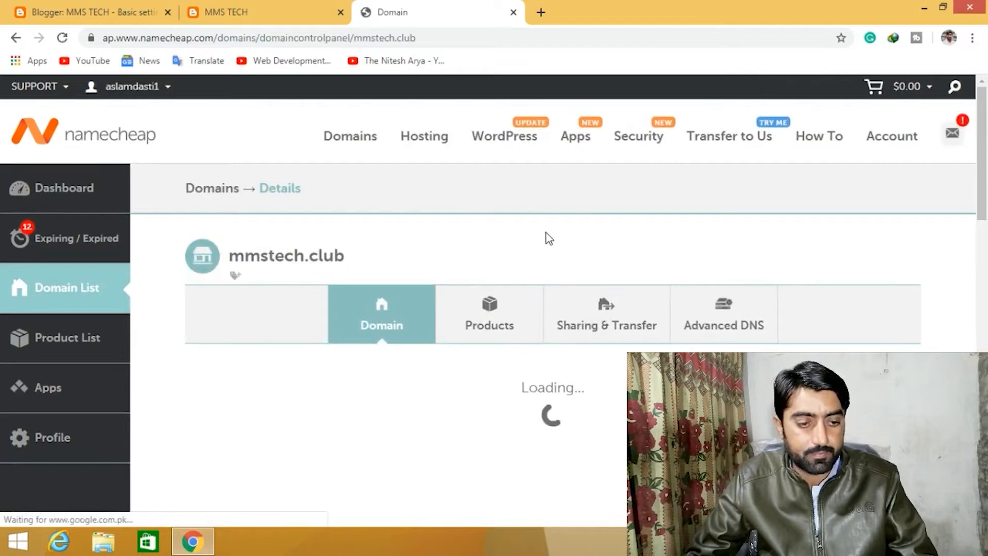
pyautogui.scroll(-1, 435, 246)
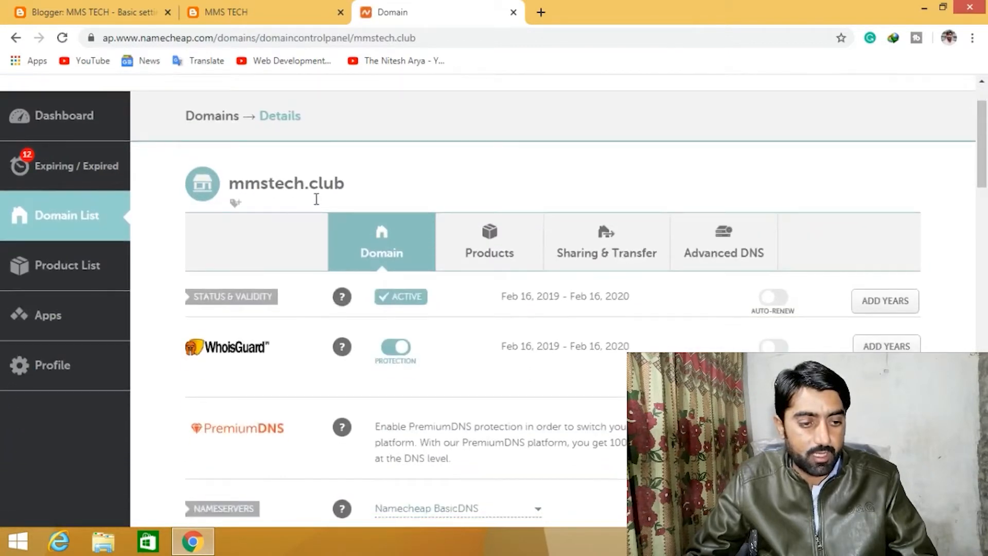
pyautogui.scroll(-2, 398, 236)
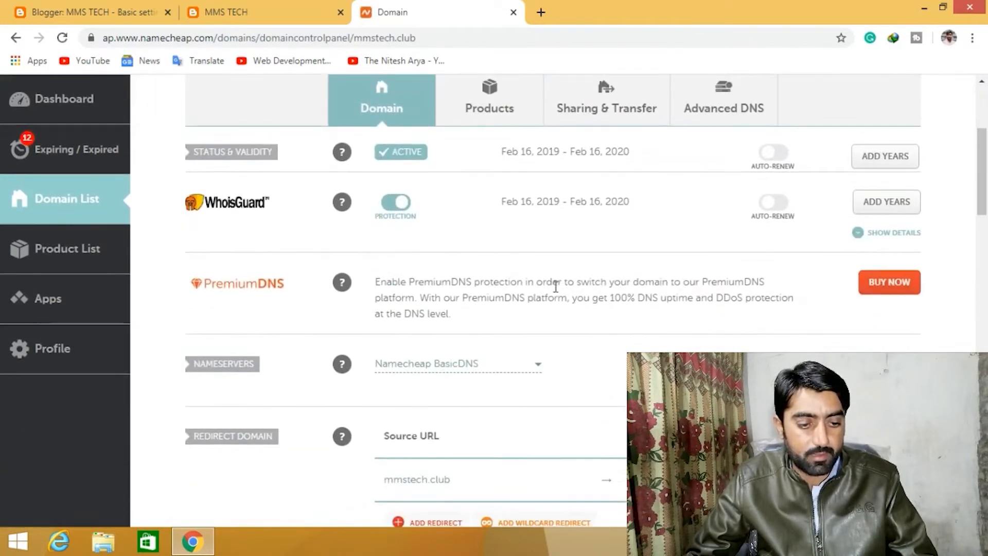
pyautogui.scroll(-1, 552, 289)
pyautogui.scroll(5, 547, 288)
pyautogui.click(276, 7)
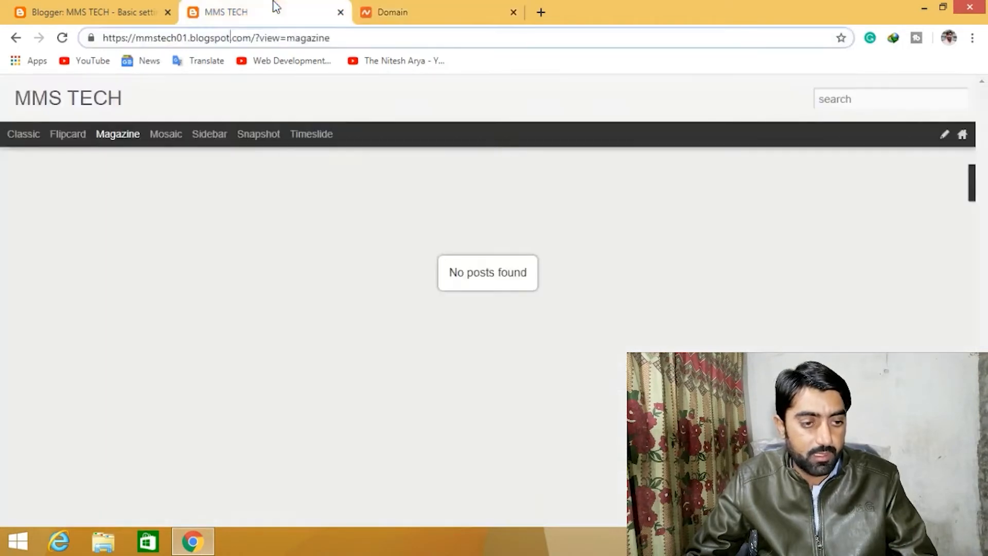
pyautogui.click(41, 7)
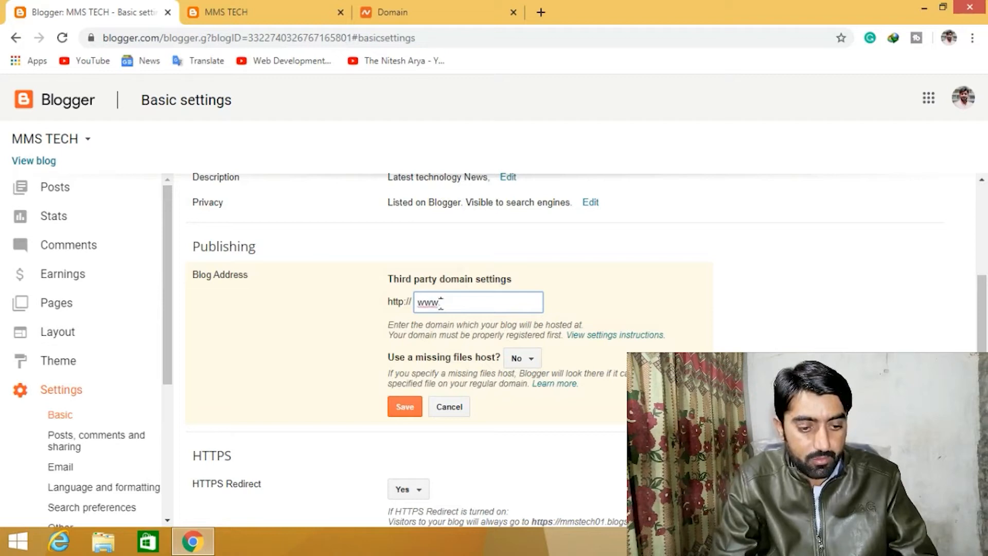
pyautogui.write('.mmstech')
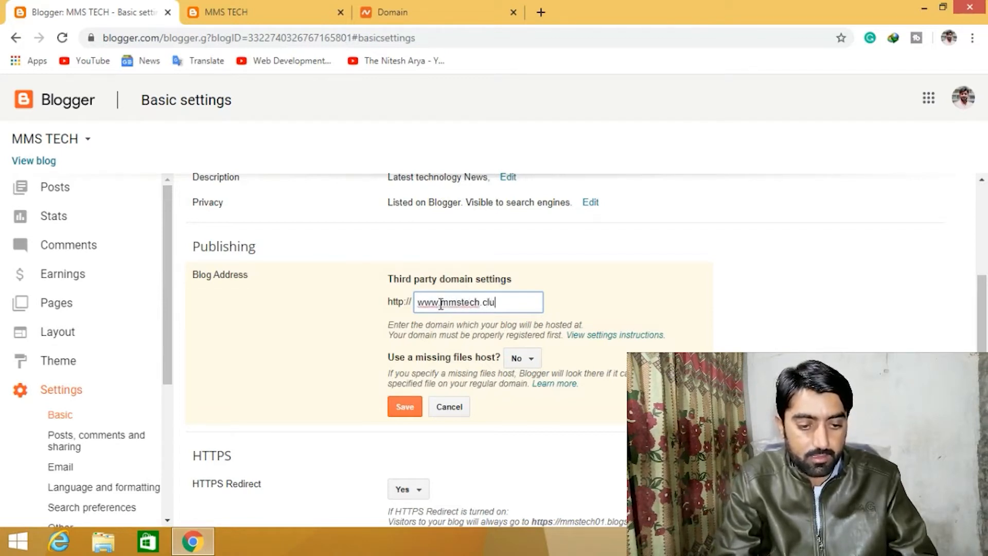
pyautogui.write('.club')
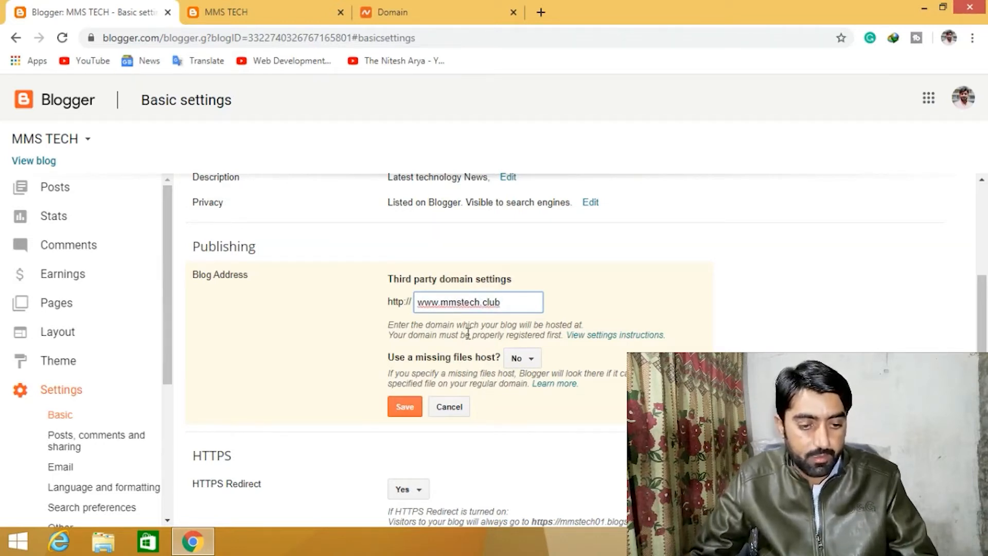
pyautogui.click(405, 407)
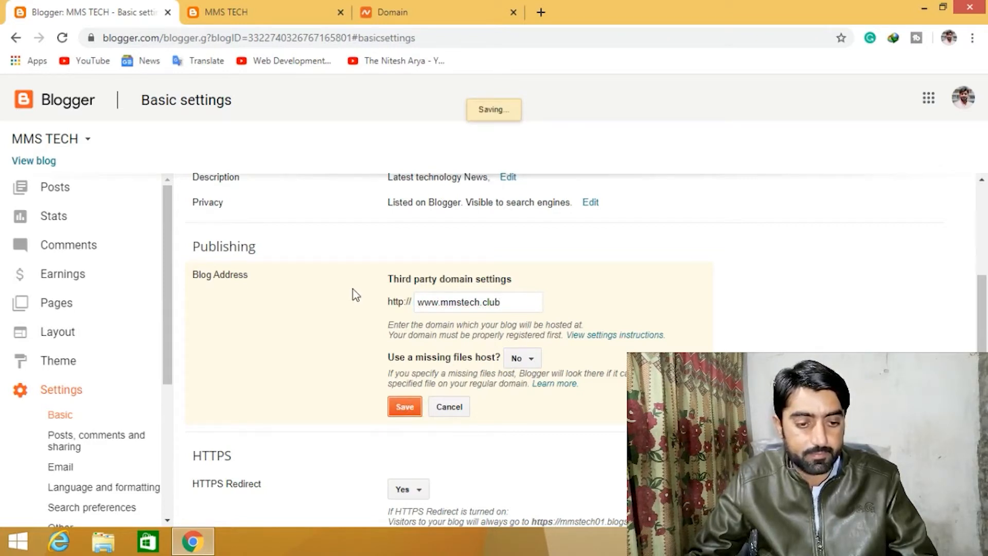
# - Read the CNAME records Blogger requires, then open the Advanced DNS settings of mmstech.club
pyautogui.scroll(-1, 374, 295)
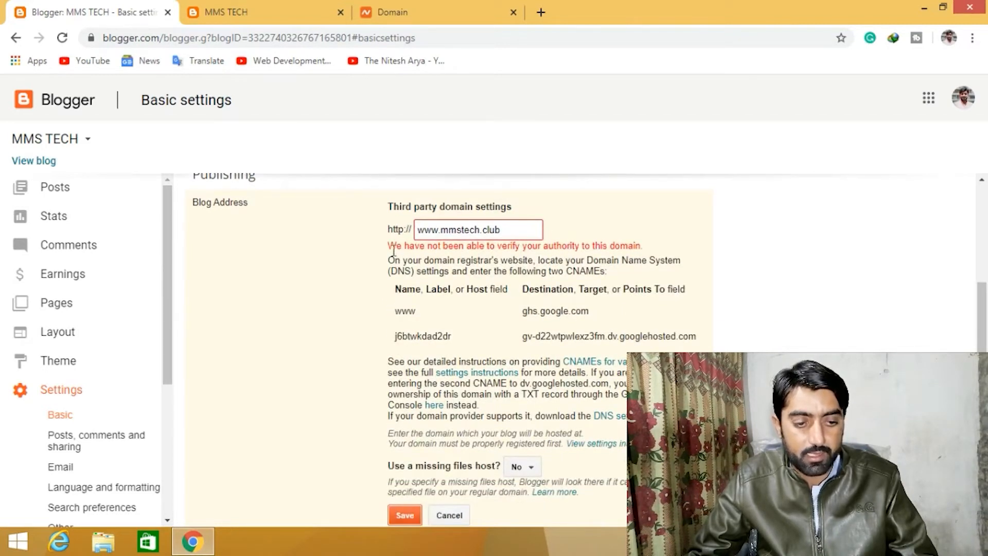
pyautogui.moveTo(390, 251); pyautogui.dragTo(642, 246)
pyautogui.click(619, 242)
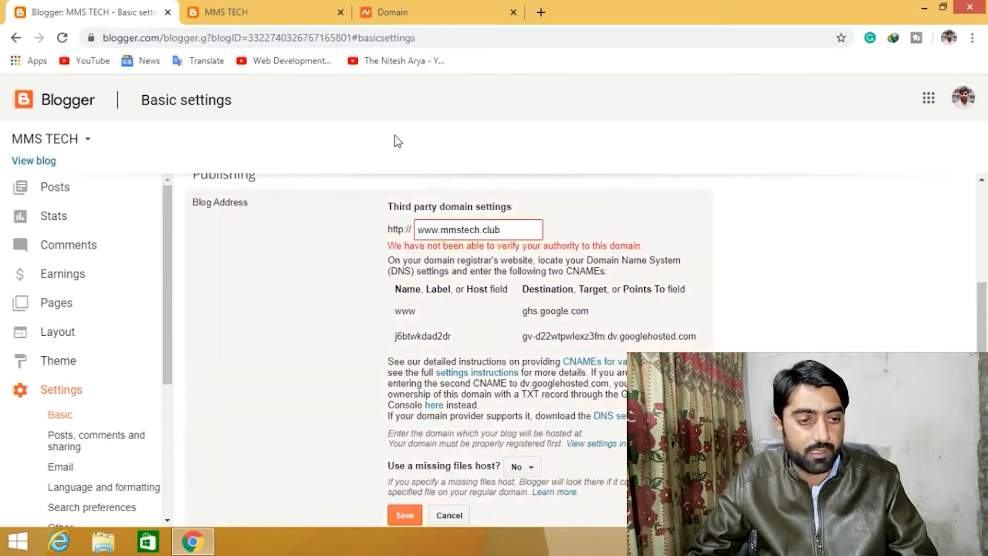
pyautogui.click(416, 5)
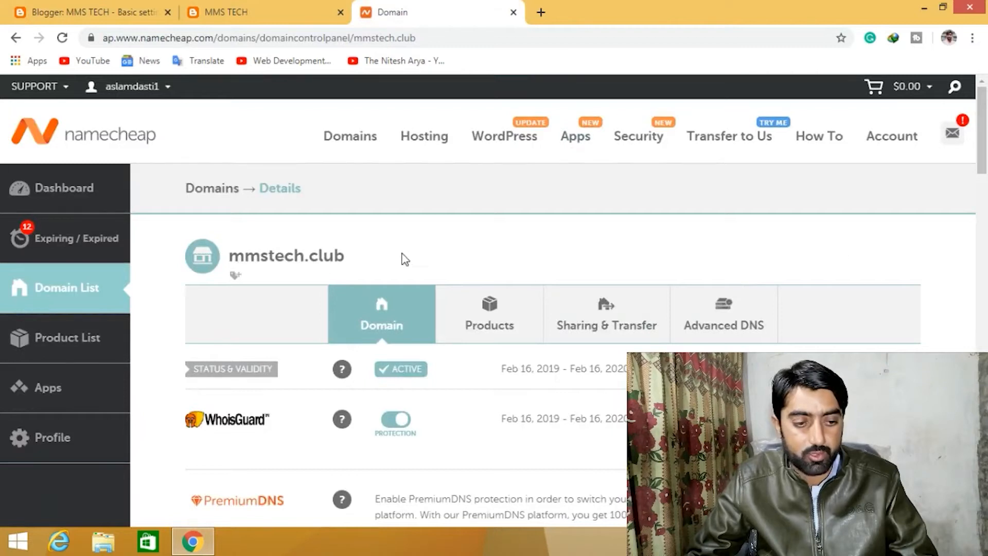
pyautogui.click(731, 315)
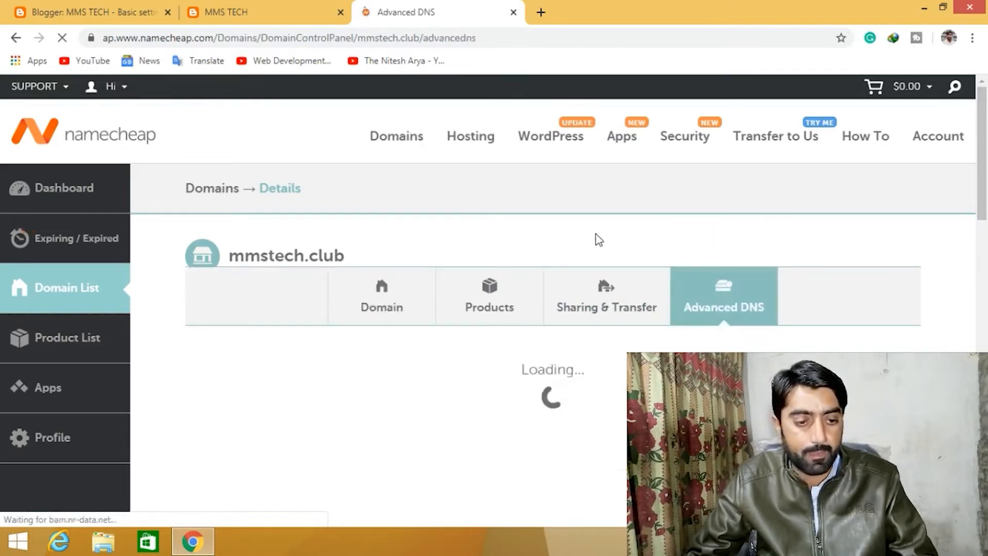
pyautogui.scroll(-1, 583, 240)
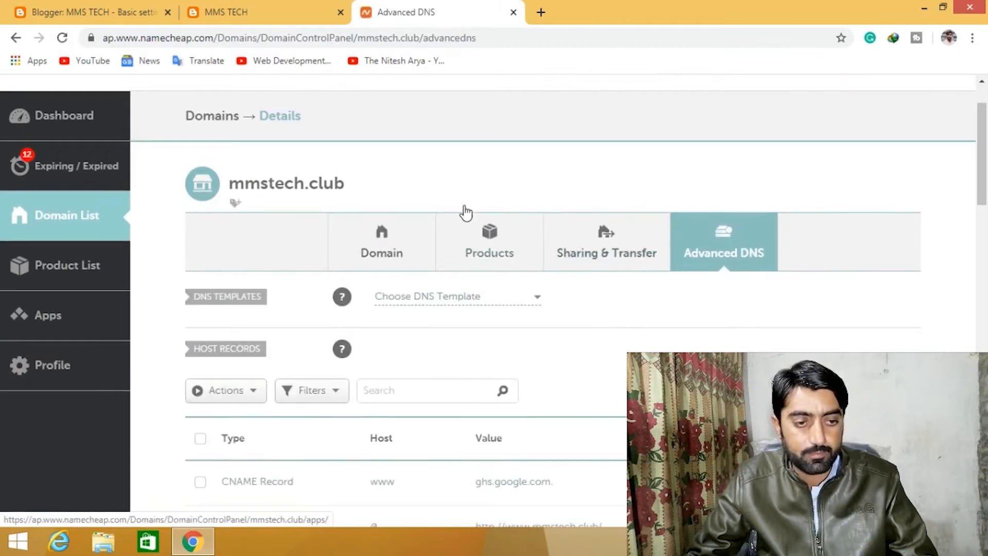
# - Compare Blogger's ghs.google.com CNAME value with the existing host records of mmstech.club
pyautogui.click(257, 9)
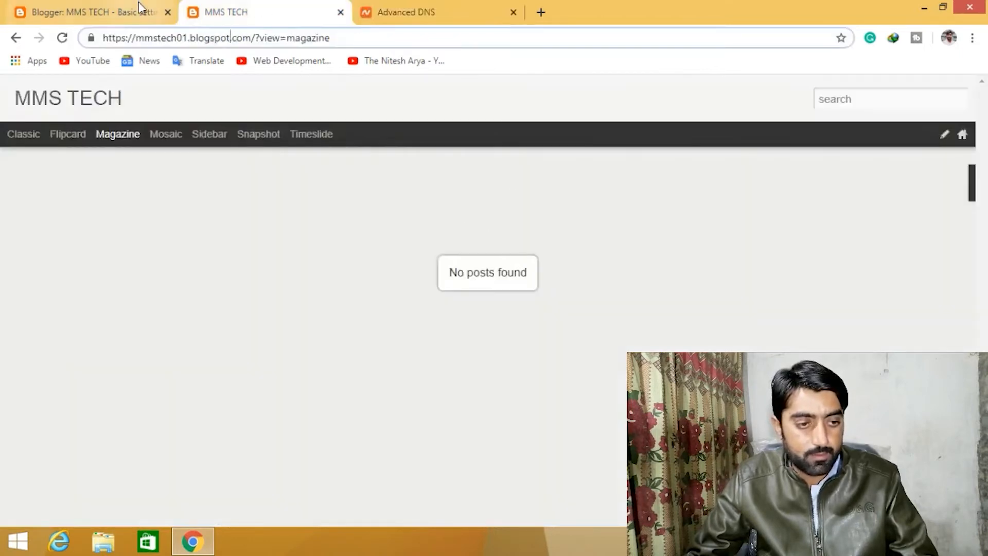
pyautogui.click(78, 10)
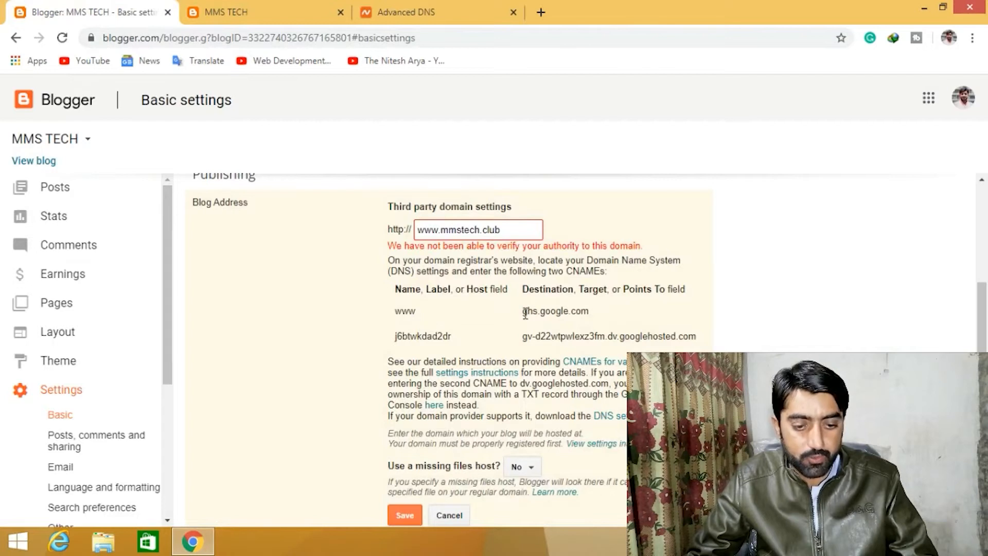
pyautogui.moveTo(535, 313); pyautogui.dragTo(578, 313)
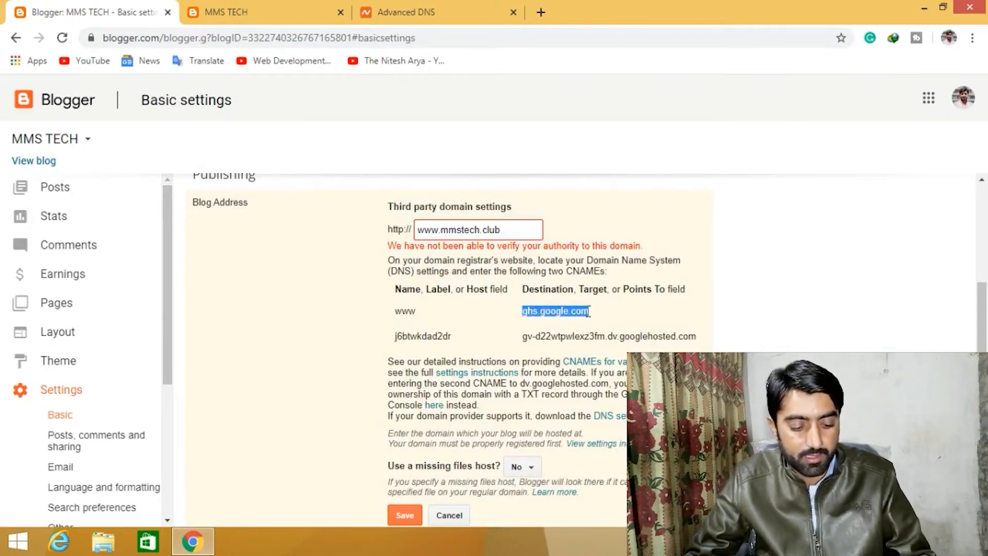
pyautogui.click(415, 16)
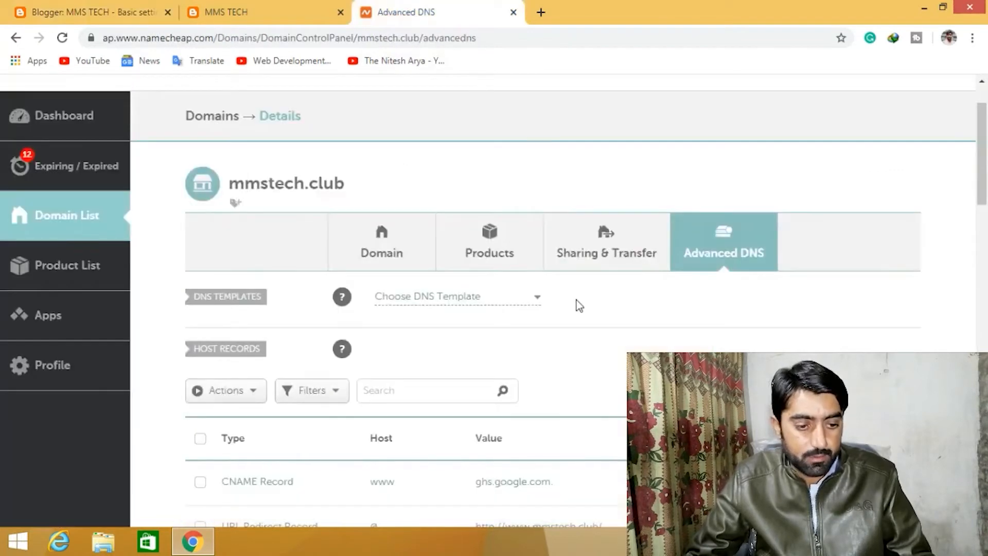
pyautogui.scroll(-4, 591, 315)
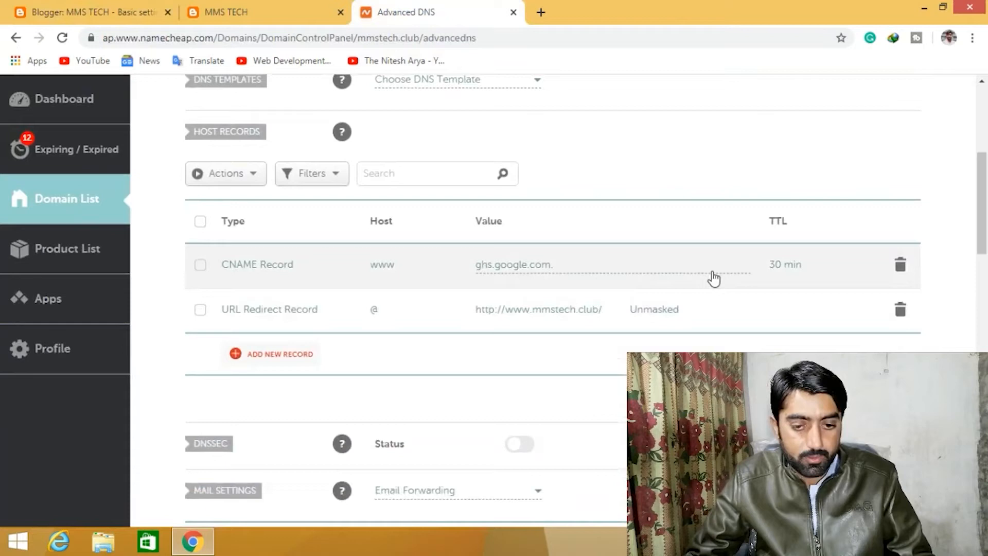
# - Edit the www CNAME record so its value reads ghs.google.com without the trailing dot, keep TTL at 30 min, and save it
pyautogui.click(587, 270)
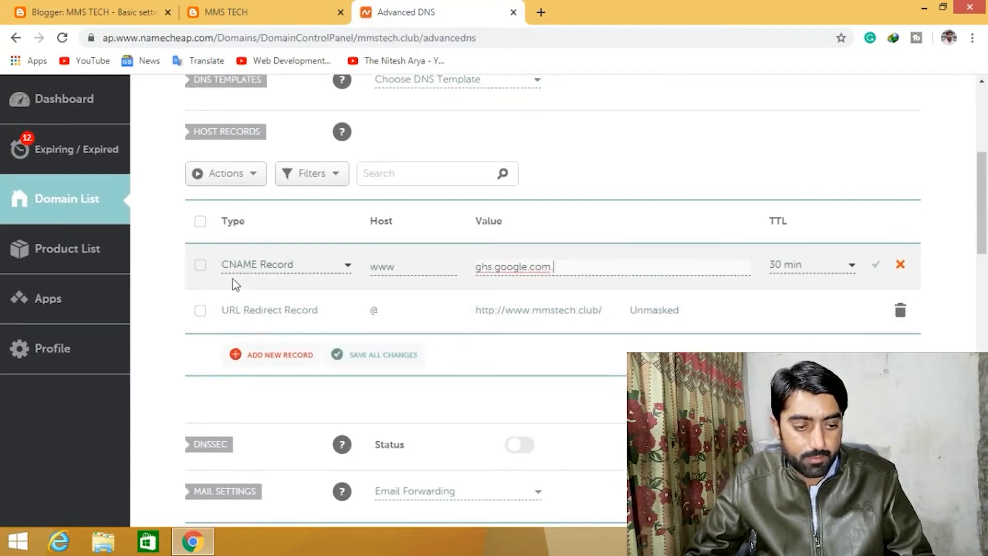
pyautogui.click(400, 268)
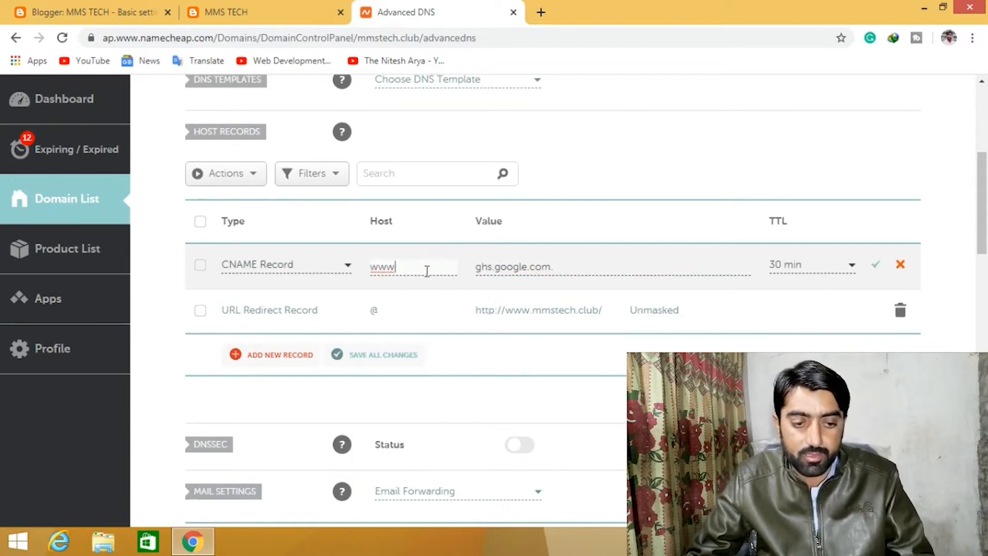
pyautogui.click(567, 267)
pyautogui.hotkey('ctrl', 'a')
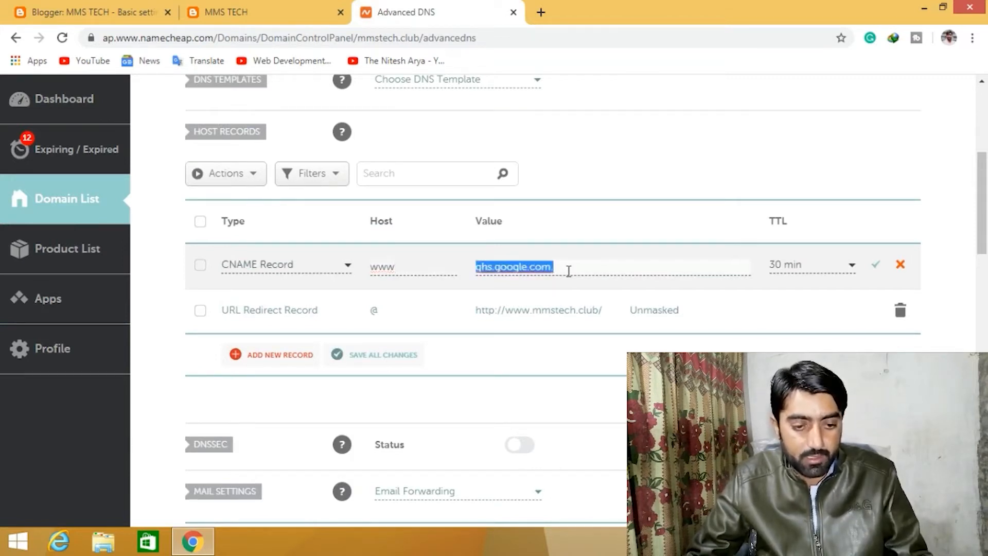
pyautogui.click(559, 273)
pyautogui.press('BackSpace')
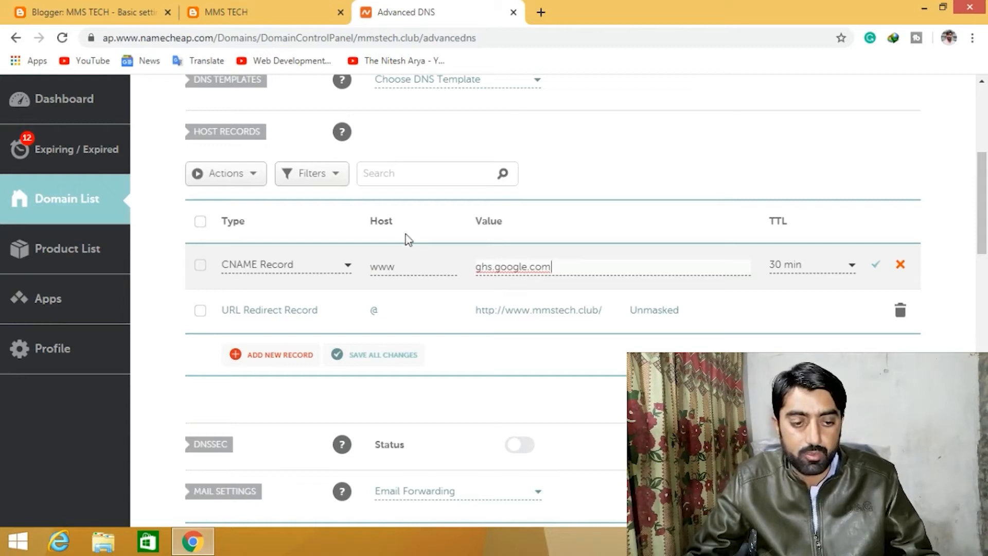
pyautogui.click(405, 266)
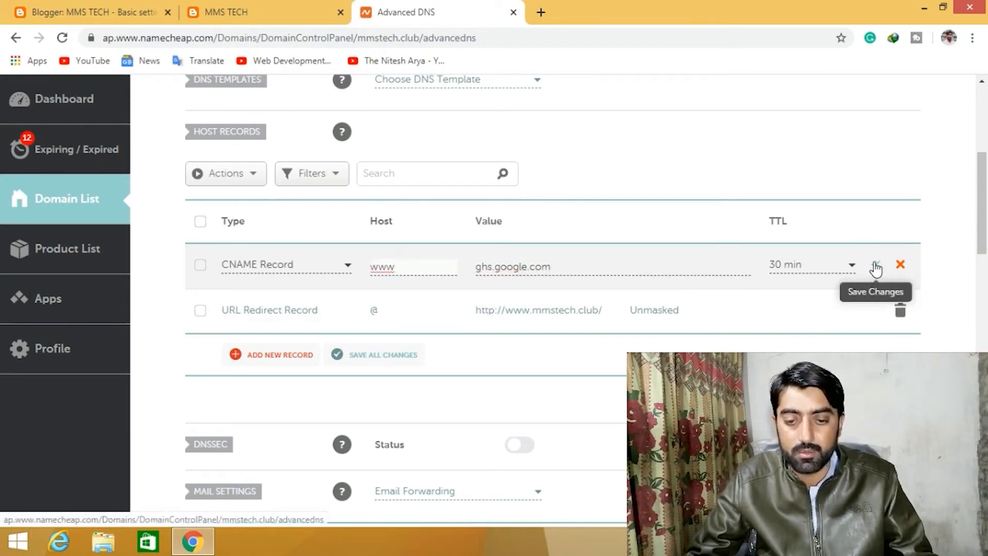
pyautogui.click(818, 268)
pyautogui.click(801, 337)
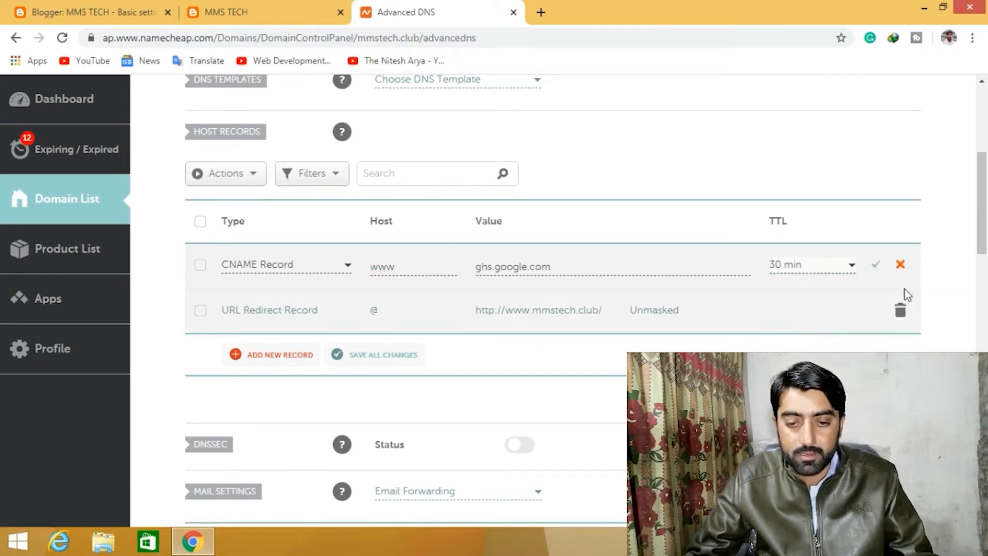
pyautogui.click(875, 268)
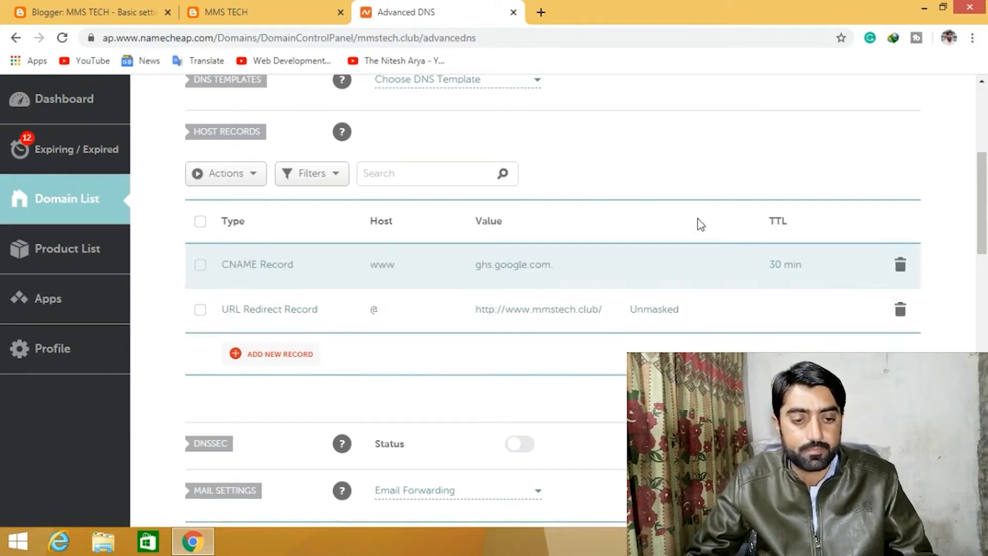
# - Close the blog preview tab, copy the second CNAME's host from Blogger, and add a new CNAME record with that host pasted in
pyautogui.click(277, 6)
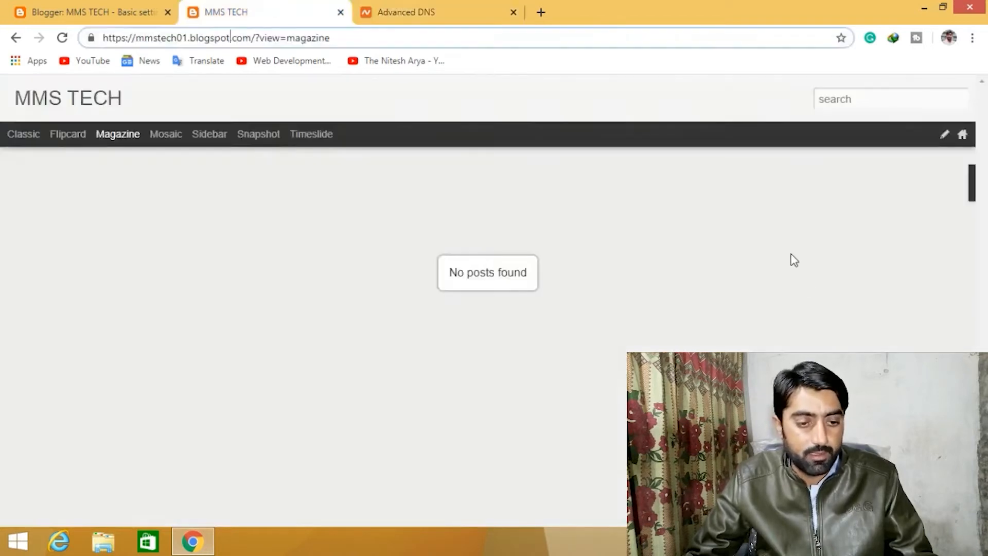
pyautogui.click(341, 11)
pyautogui.click(147, 6)
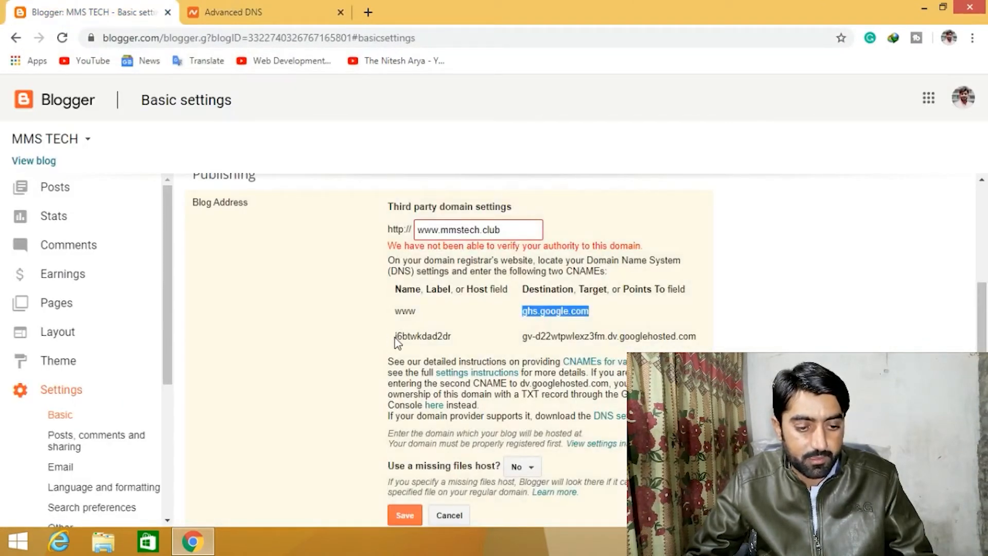
pyautogui.moveTo(396, 336); pyautogui.dragTo(436, 335)
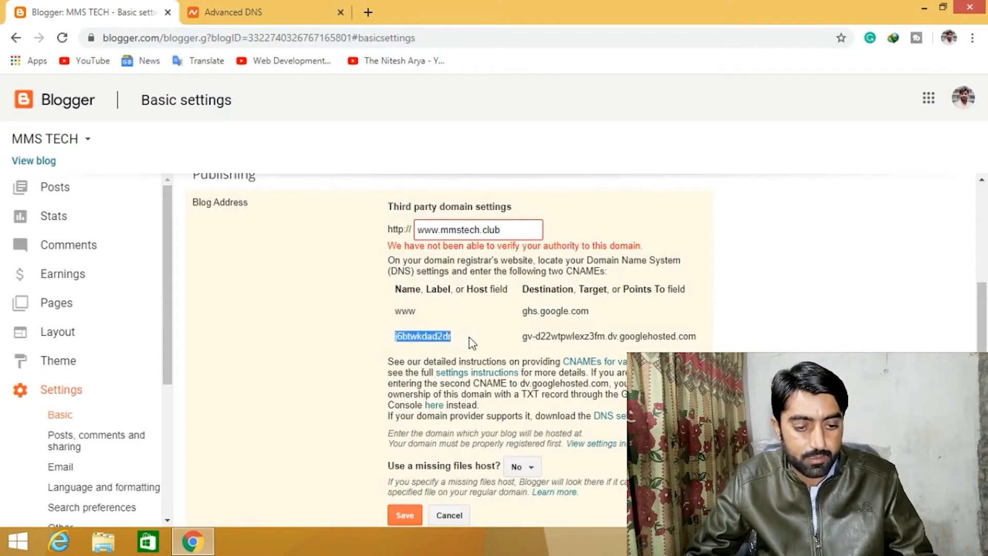
pyautogui.click(227, 16)
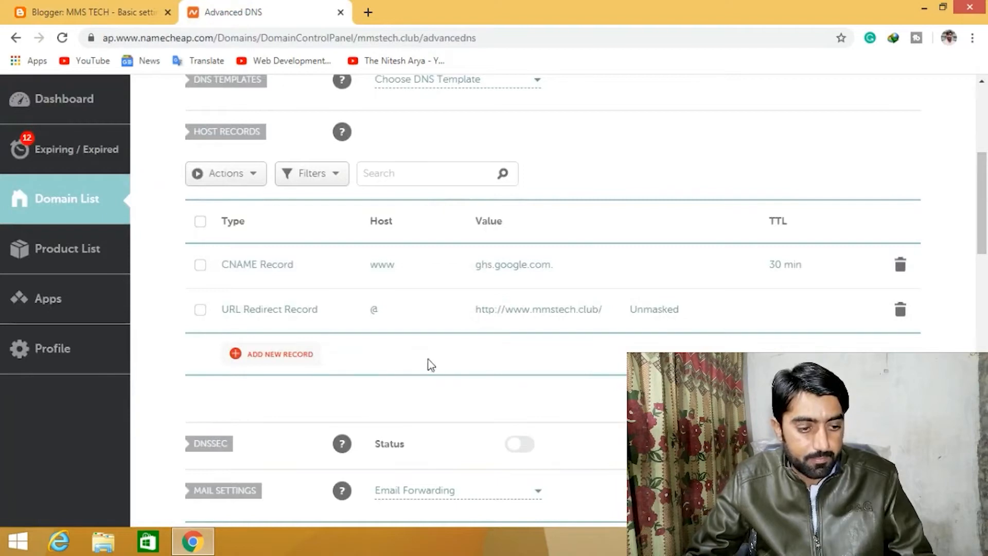
pyautogui.click(284, 355)
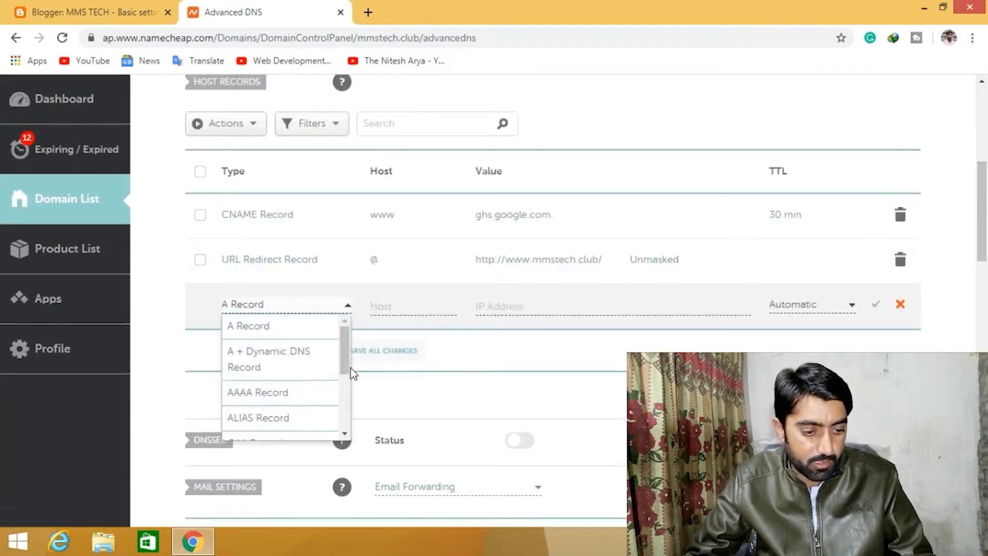
pyautogui.moveTo(346, 353); pyautogui.dragTo(344, 399)
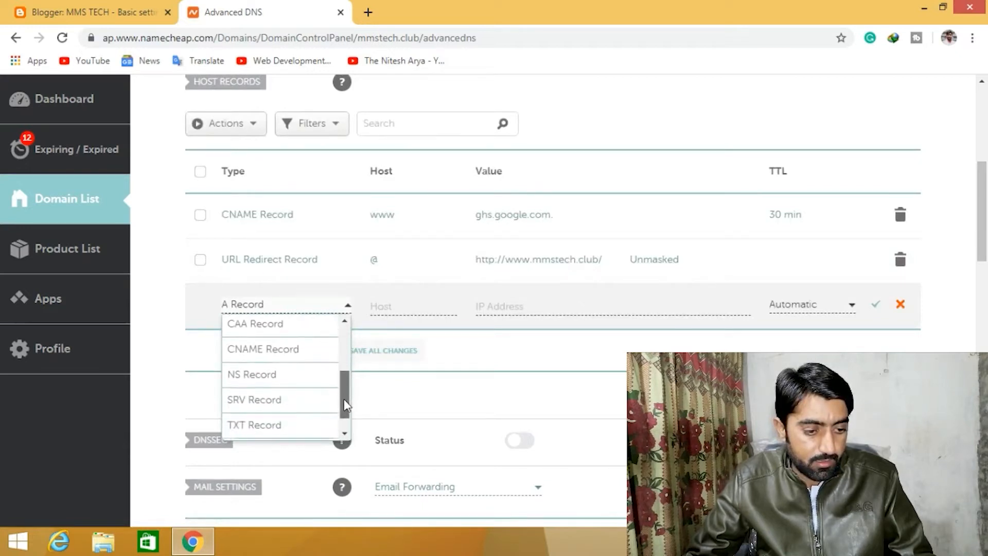
pyautogui.click(293, 355)
pyautogui.click(419, 307)
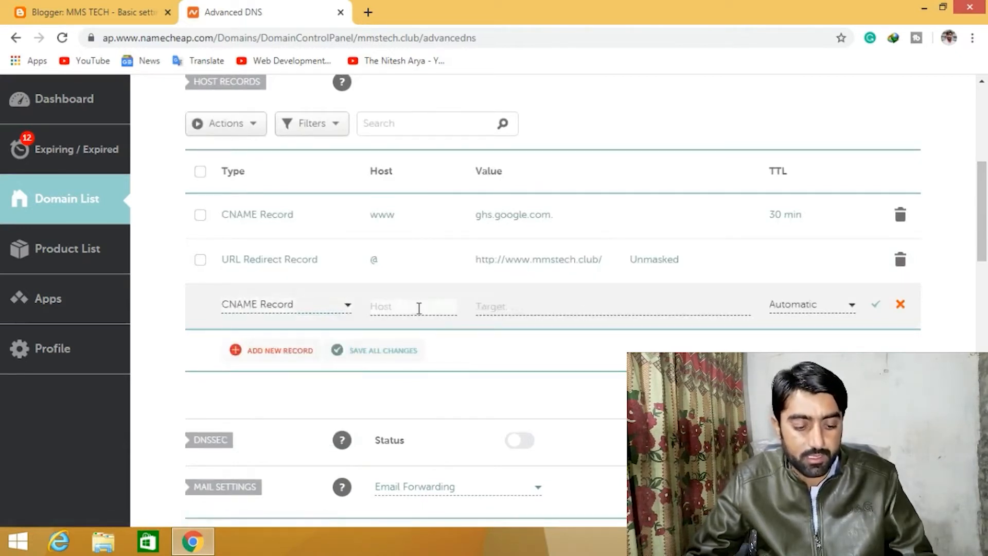
pyautogui.write('j6btwkdad2dr')
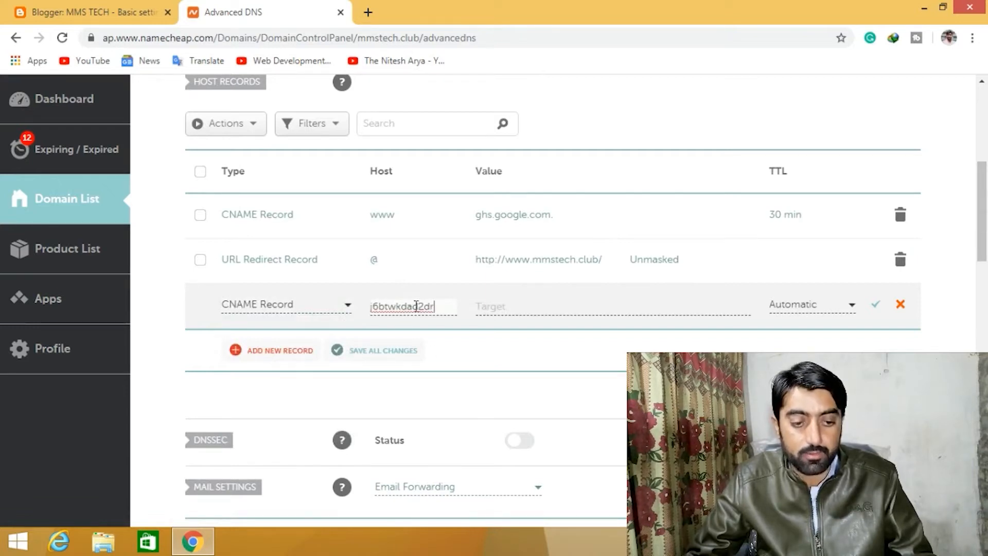
# - Copy the second CNAME's destination from Blogger, paste it as the new record's target, set TTL to 30 min, and save the record
pyautogui.click(98, 11)
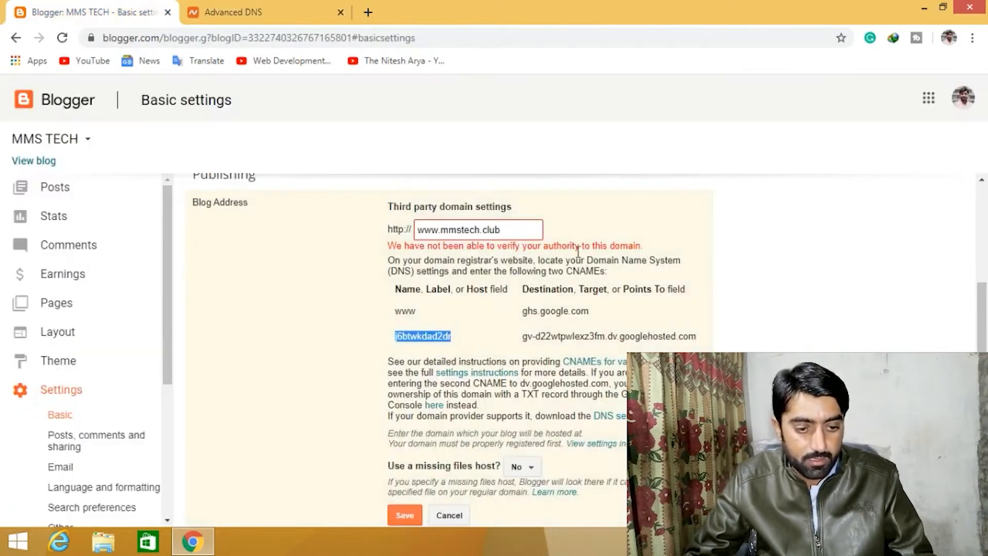
pyautogui.moveTo(524, 337); pyautogui.dragTo(696, 337)
pyautogui.hotkey('ctrl', 'c')
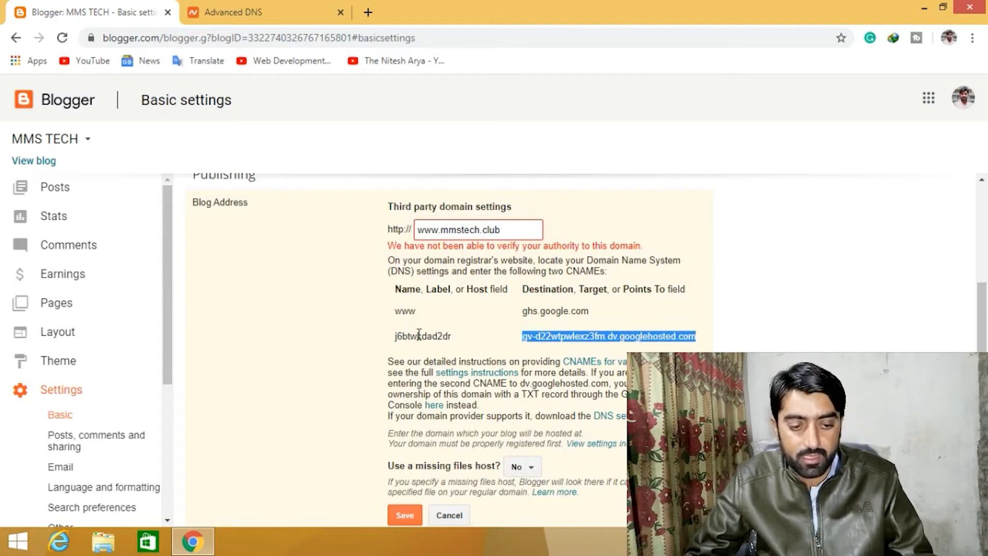
pyautogui.click(248, 8)
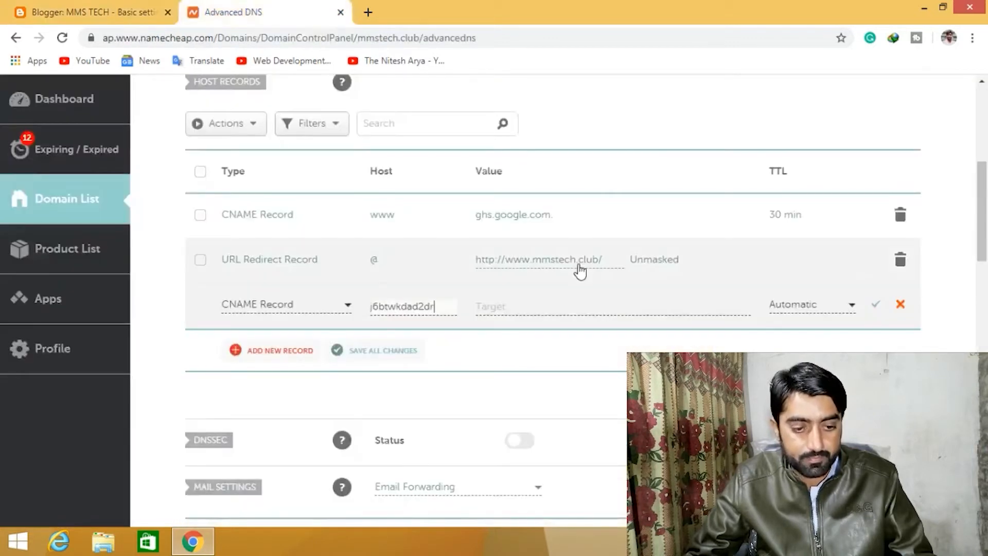
pyautogui.click(558, 312)
pyautogui.hotkey('ctrl', 'v')
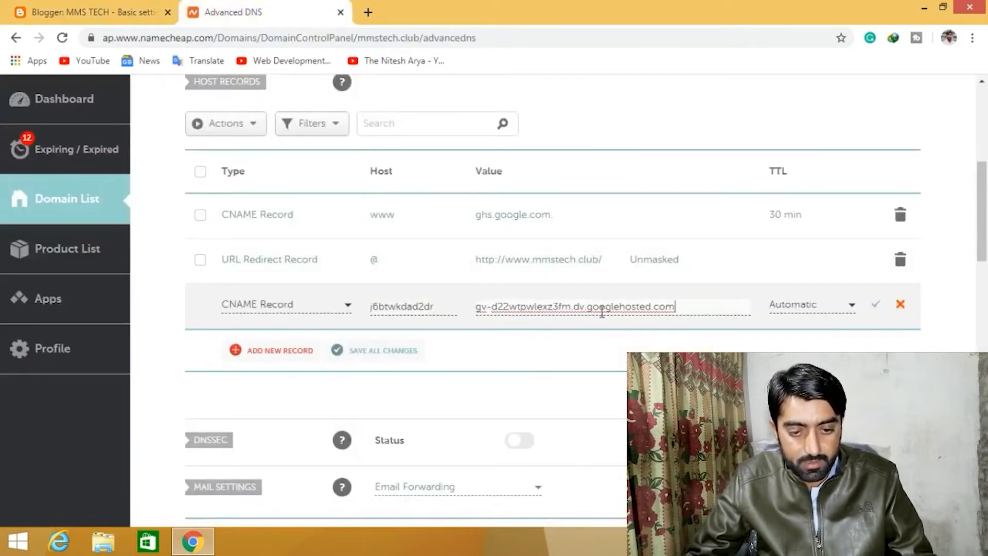
pyautogui.click(830, 310)
pyautogui.click(795, 382)
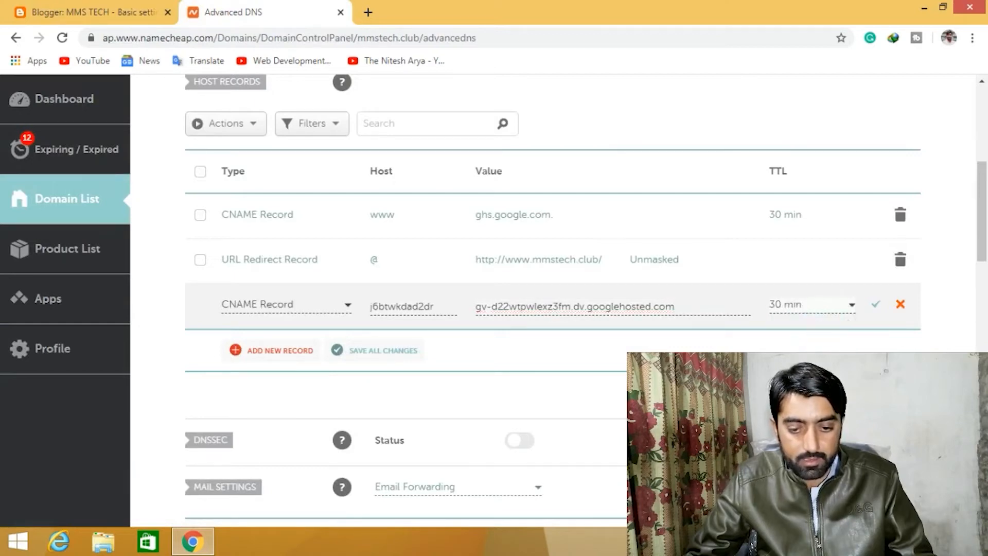
pyautogui.click(876, 305)
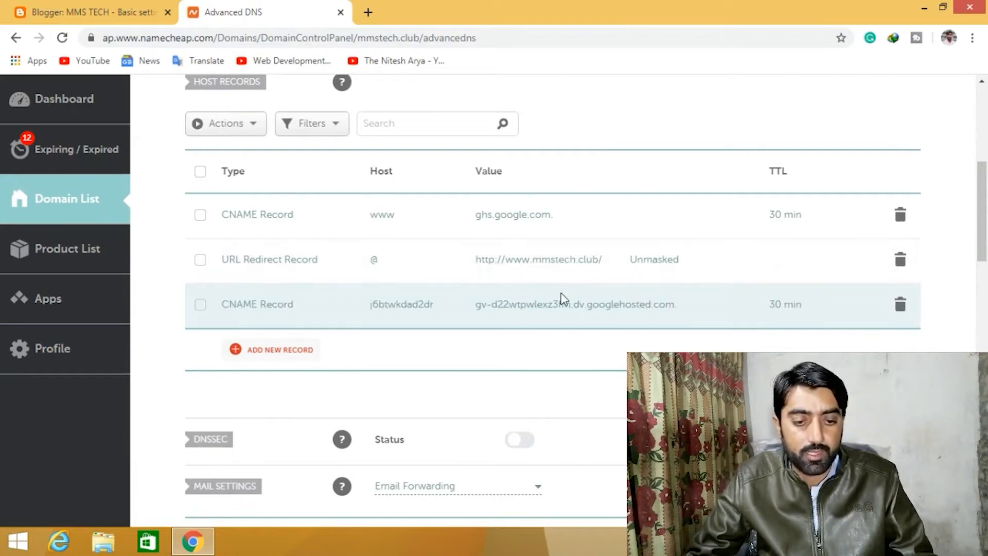
# - Open Blogger's custom domain settings instructions and read the four Google A-record IP addresses for the naked domain
pyautogui.click(118, 12)
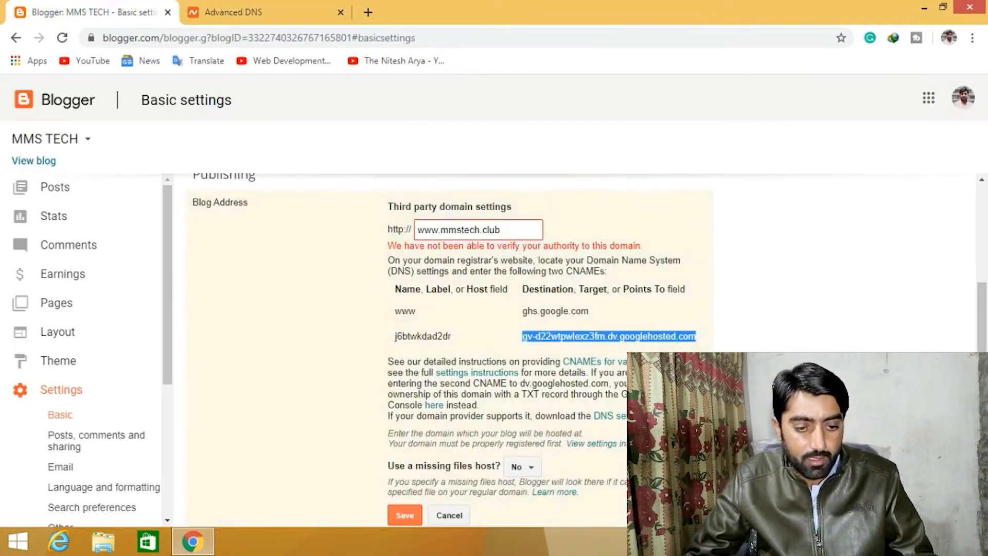
pyautogui.scroll(-1, 770, 325)
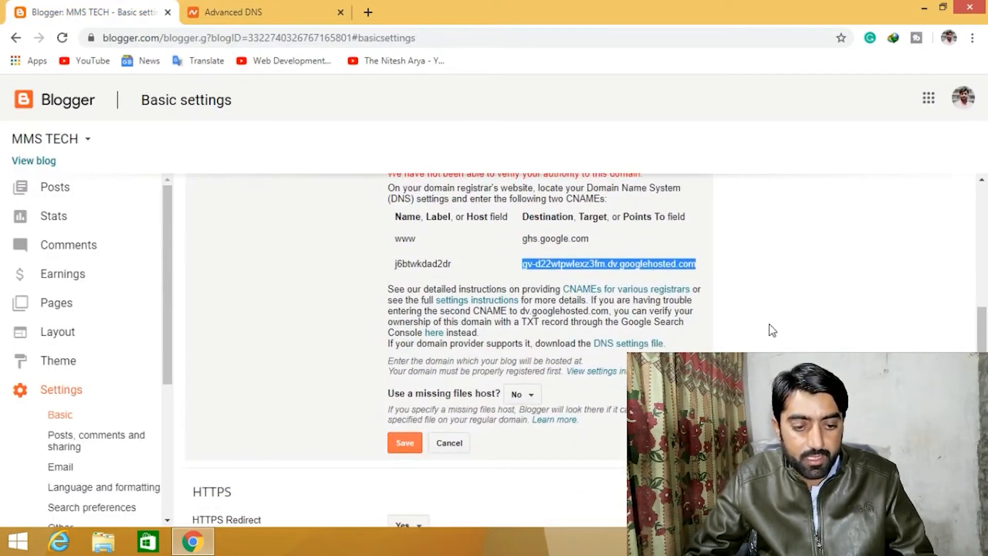
pyautogui.click(482, 302)
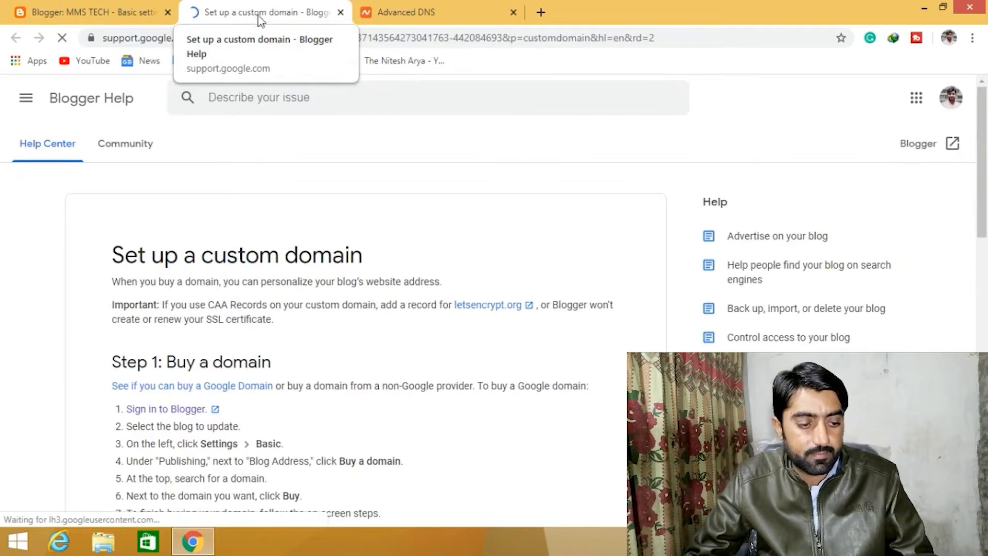
pyautogui.scroll(-8, 392, 222)
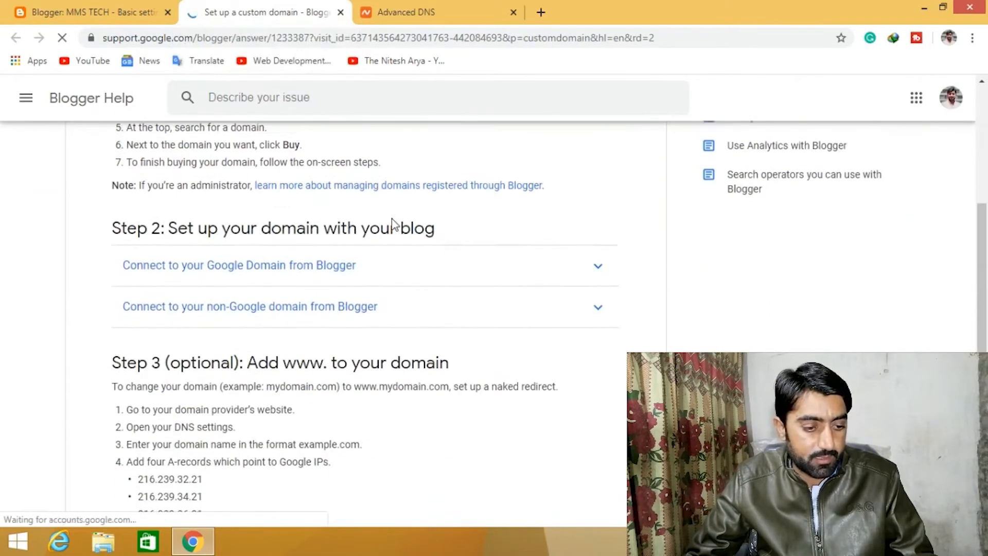
pyautogui.scroll(-4, 392, 220)
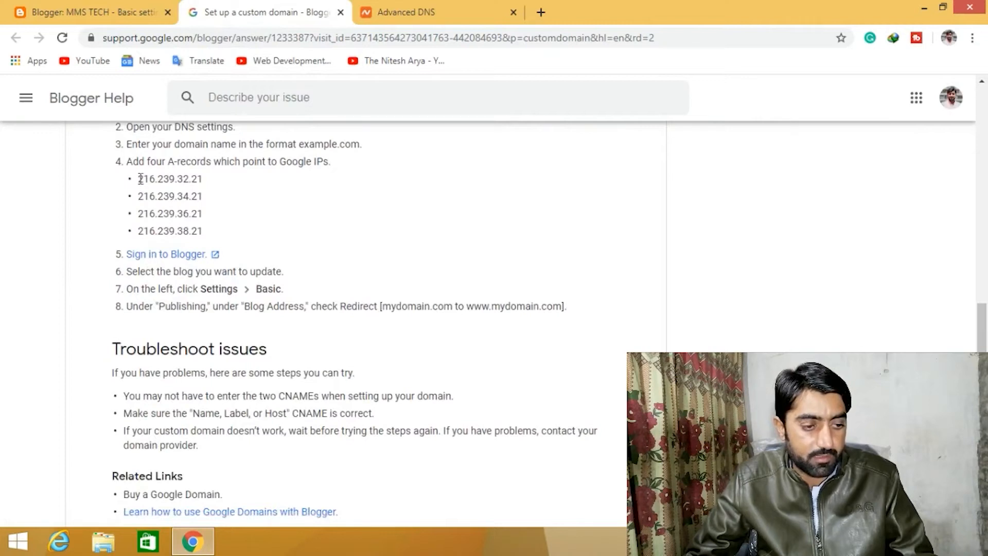
pyautogui.moveTo(140, 178); pyautogui.dragTo(200, 180)
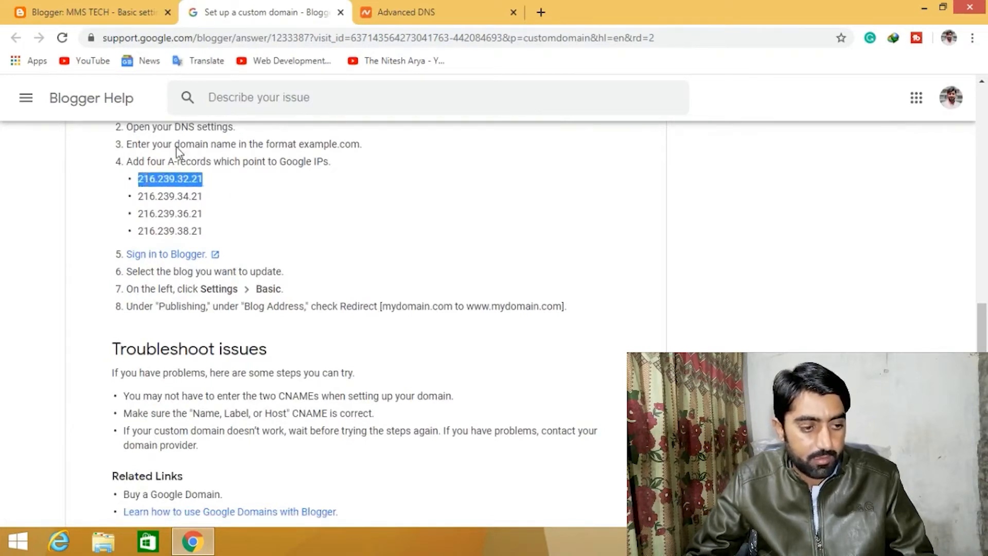
pyautogui.scroll(3, 214, 208)
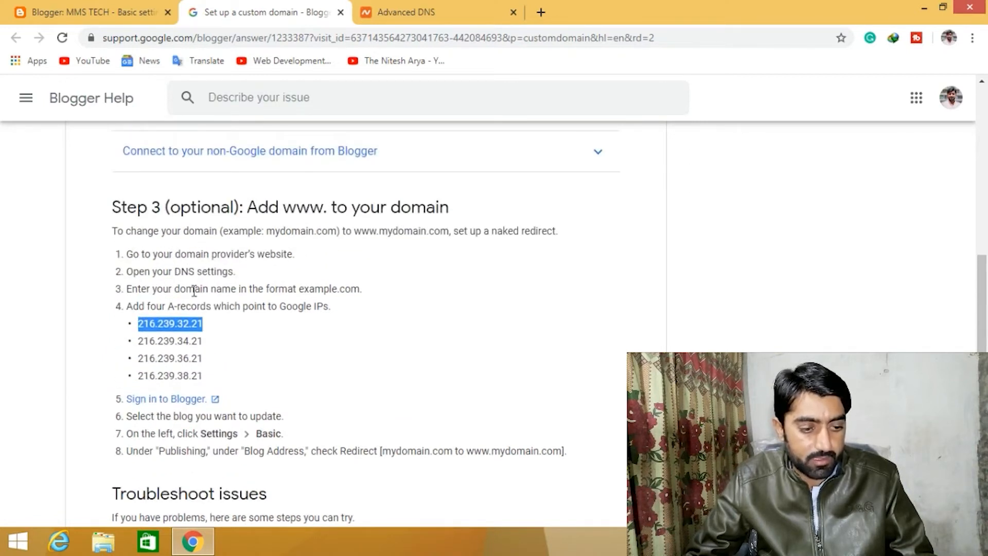
pyautogui.moveTo(204, 288); pyautogui.dragTo(243, 343)
pyautogui.click(227, 260)
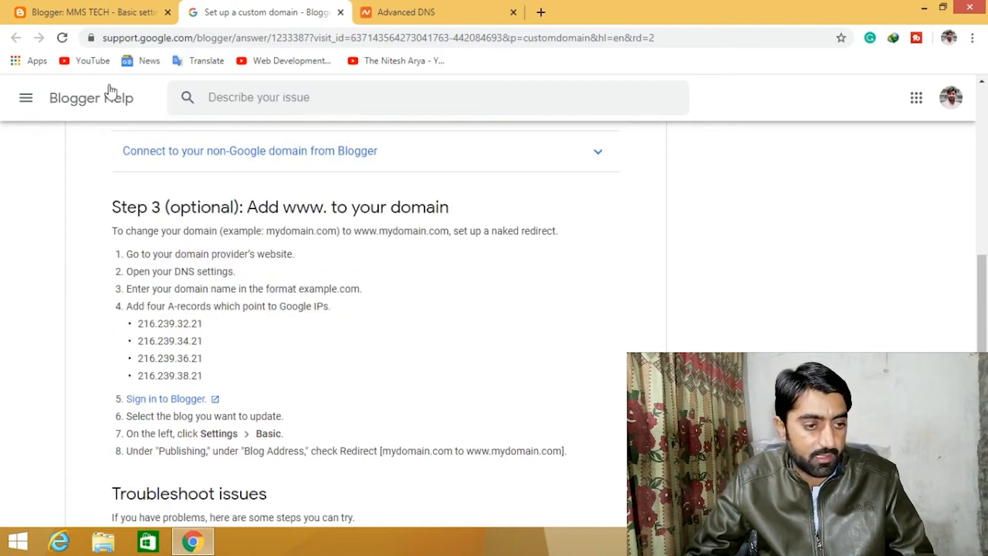
# - Add an A record with host @ and the pasted IP 216.239.32.21, set TTL to 30 min, and save it
pyautogui.click(90, 12)
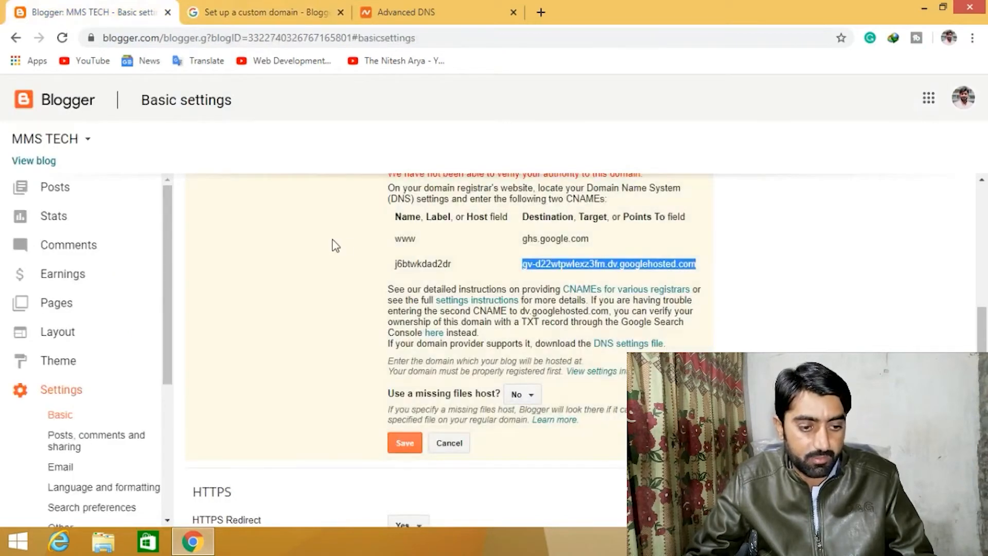
pyautogui.click(291, 6)
pyautogui.click(425, 7)
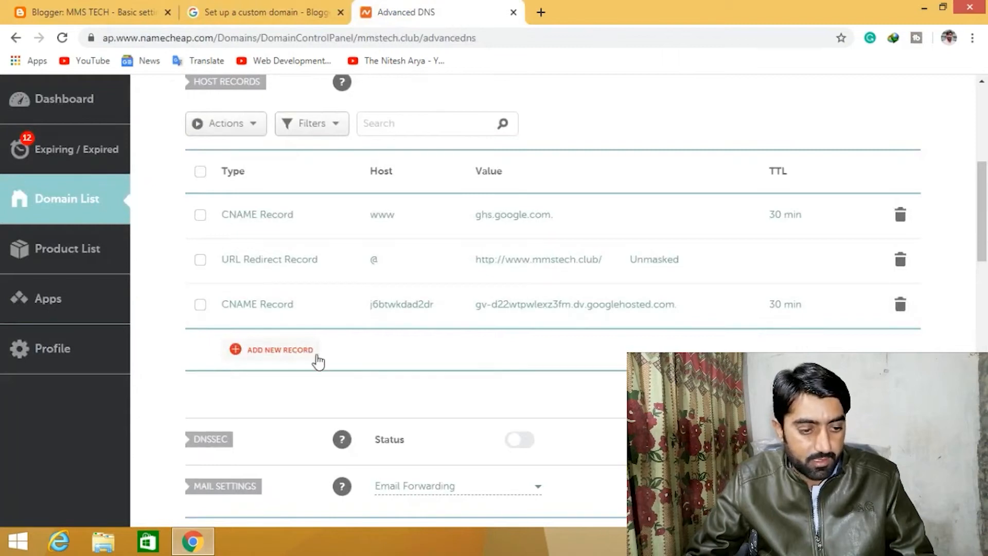
pyautogui.click(288, 354)
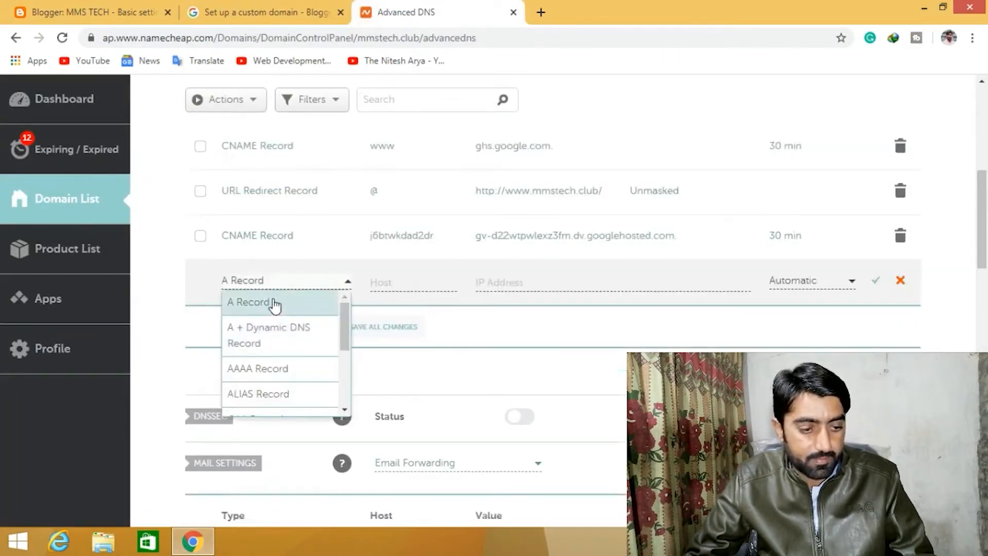
pyautogui.click(275, 304)
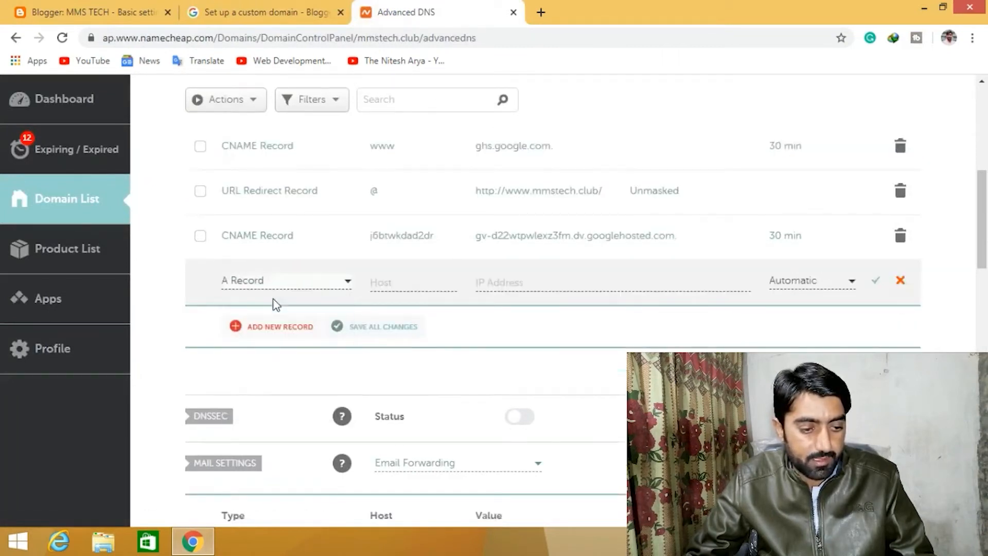
pyautogui.click(415, 279)
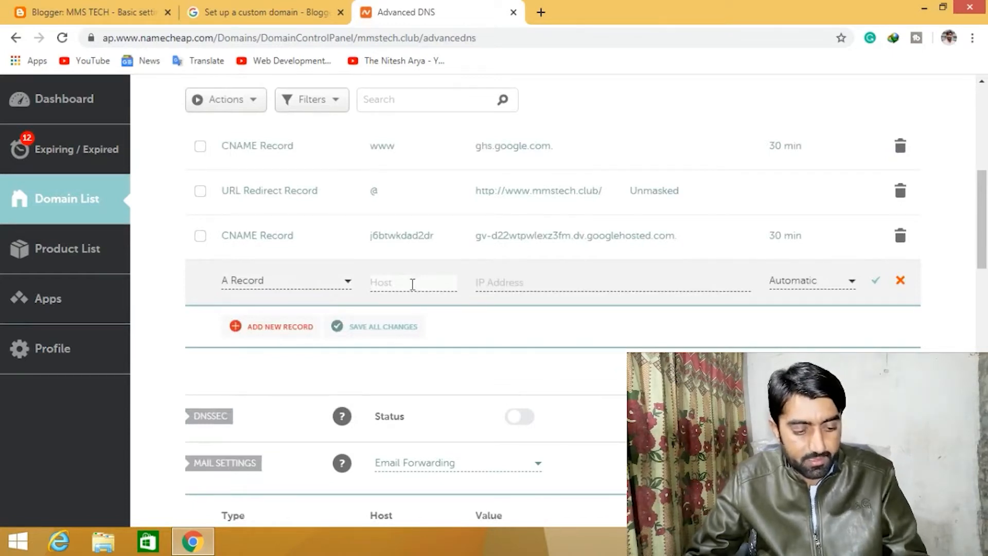
pyautogui.write('@')
pyautogui.click(521, 283)
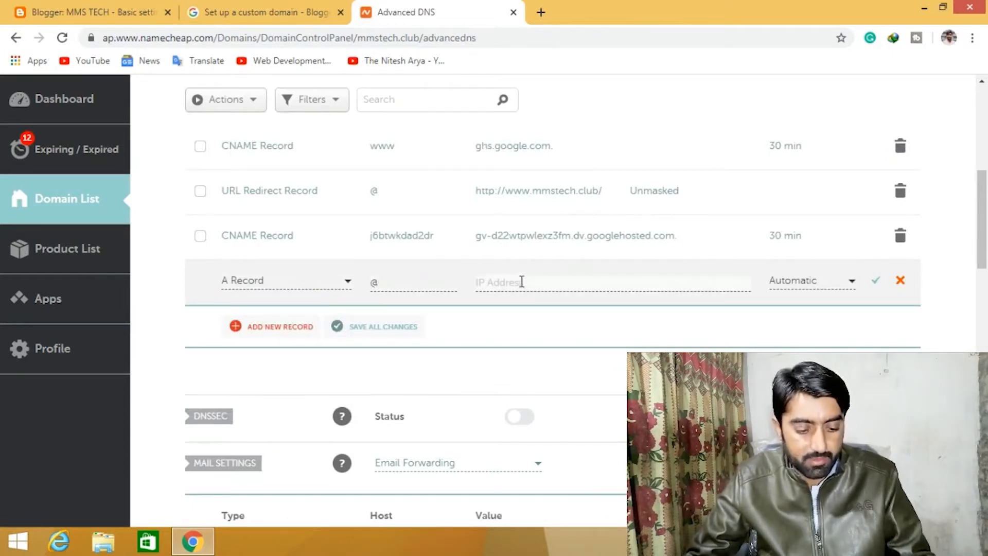
pyautogui.write('216.239.32.21')
pyautogui.click(831, 283)
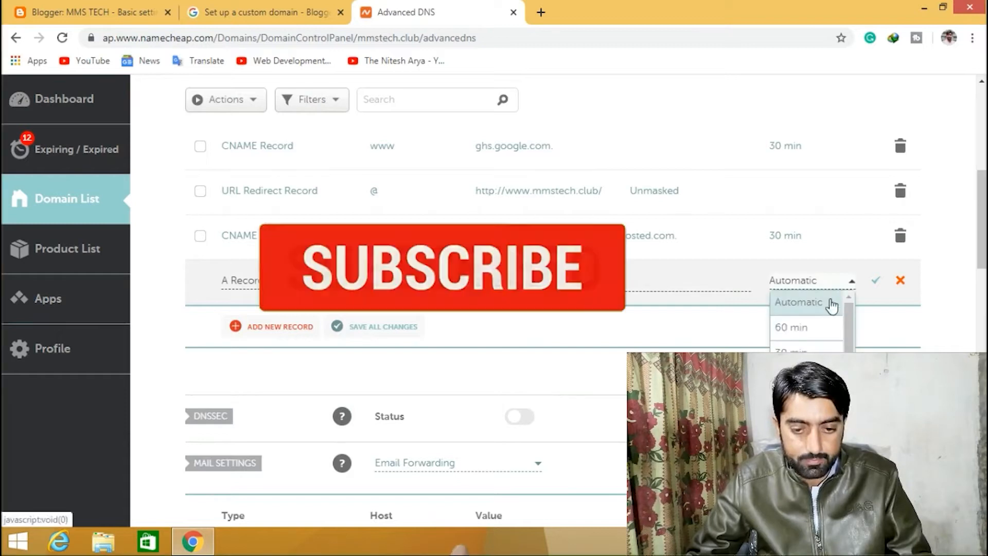
pyautogui.click(793, 350)
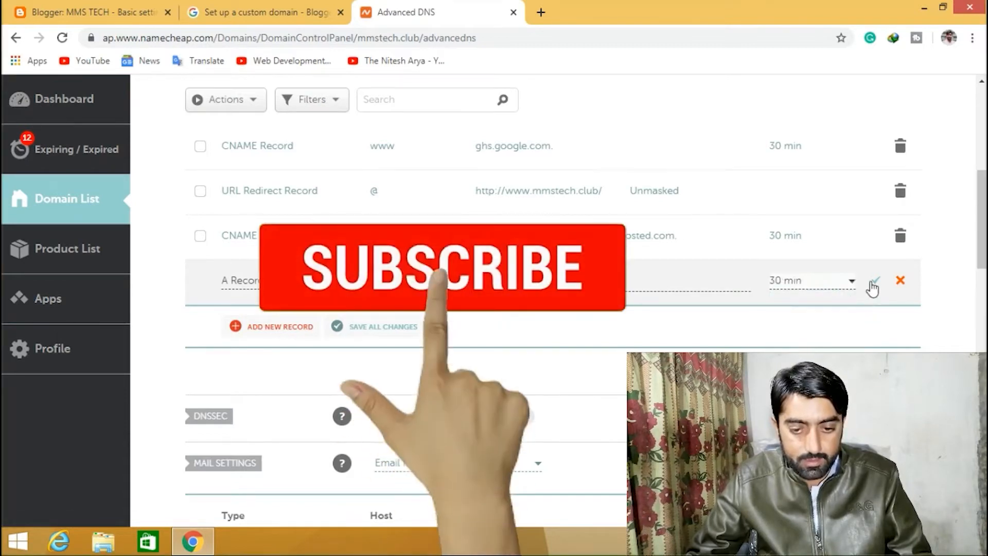
pyautogui.click(874, 282)
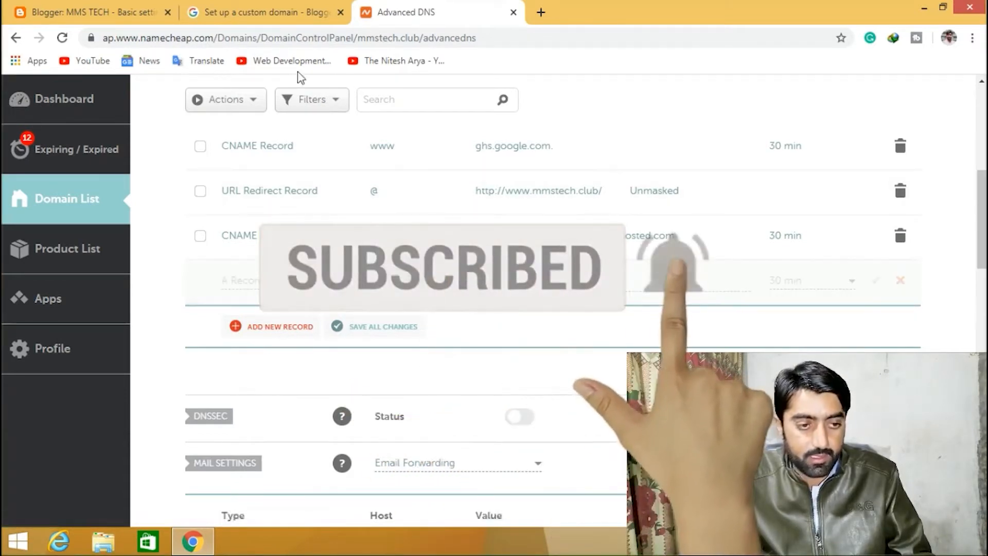
# - Copy the second Google IP address, 216.239.34.21, from the Blogger help page
pyautogui.click(110, 5)
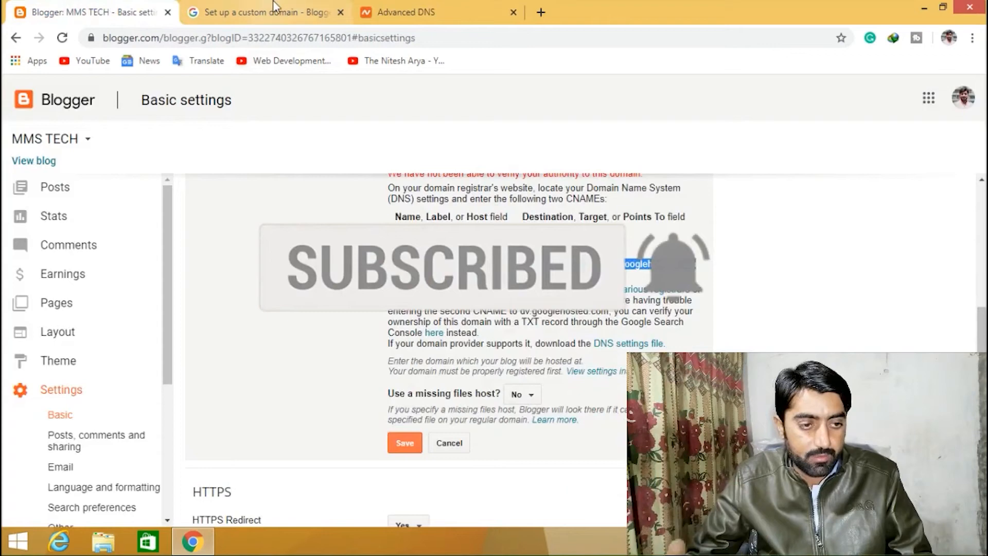
pyautogui.click(243, 4)
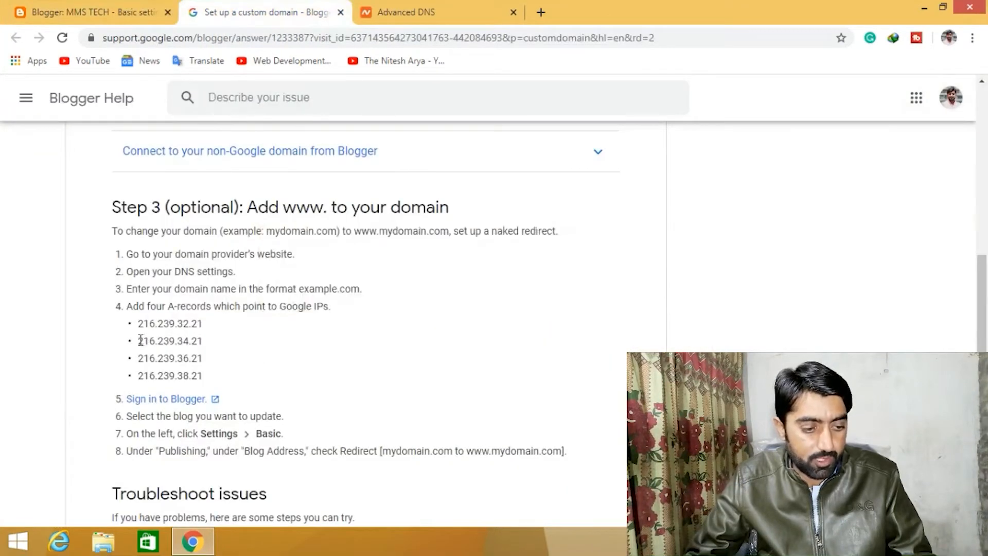
pyautogui.moveTo(140, 341); pyautogui.dragTo(189, 345)
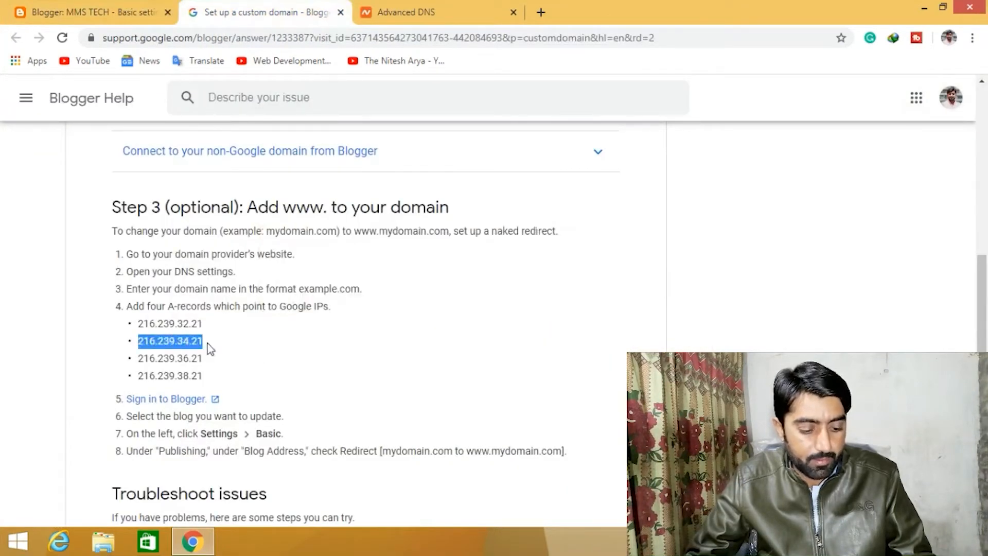
pyautogui.click(383, 8)
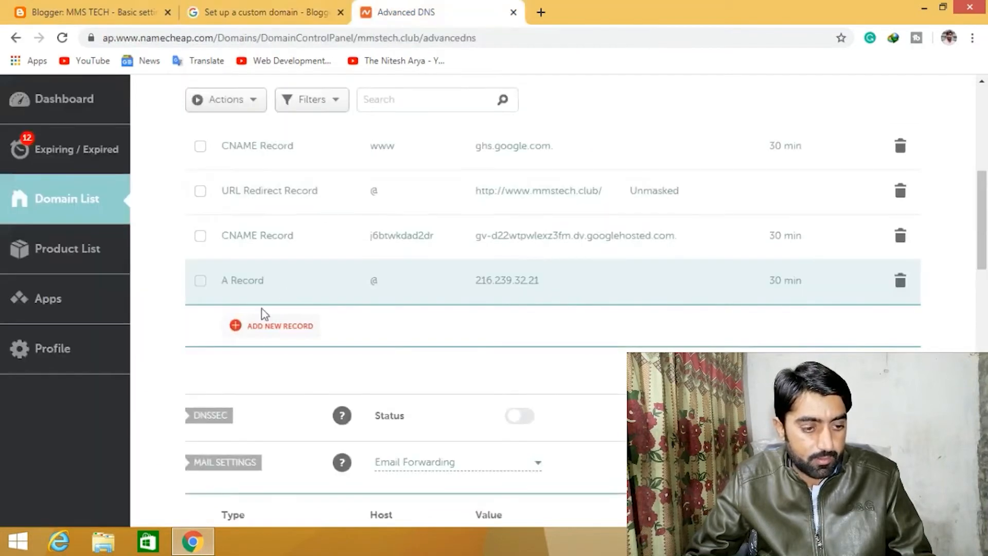
# - Add a second A record with host @ and IP 216.239.34.21, set TTL to 30 min, and save it
pyautogui.click(252, 330)
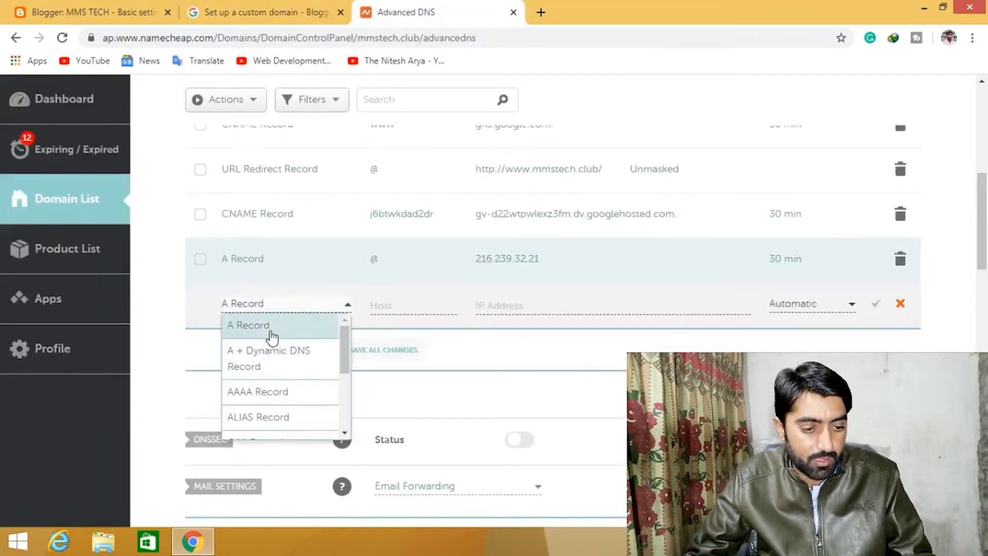
pyautogui.click(272, 335)
pyautogui.click(405, 304)
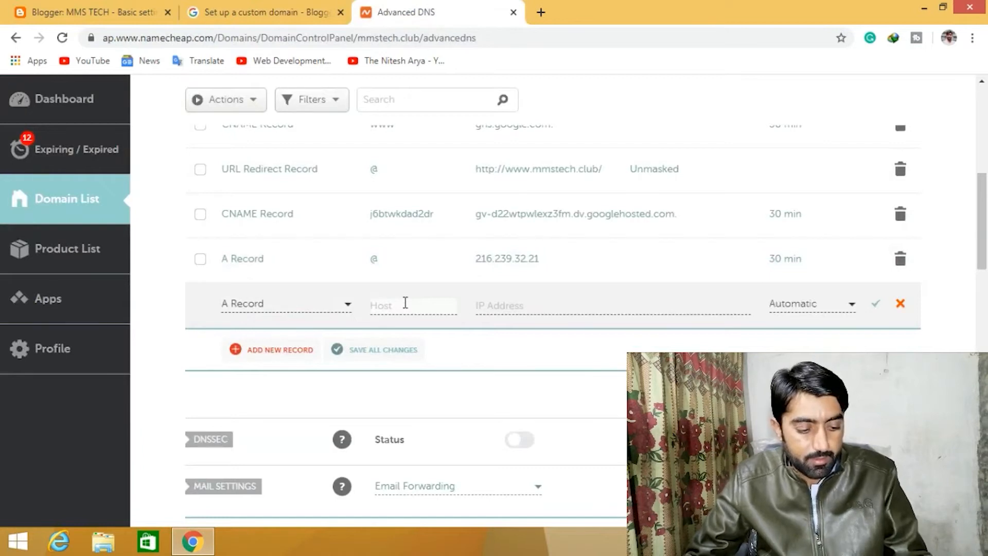
pyautogui.write('@')
pyautogui.click(534, 303)
pyautogui.write('216.239.34.21')
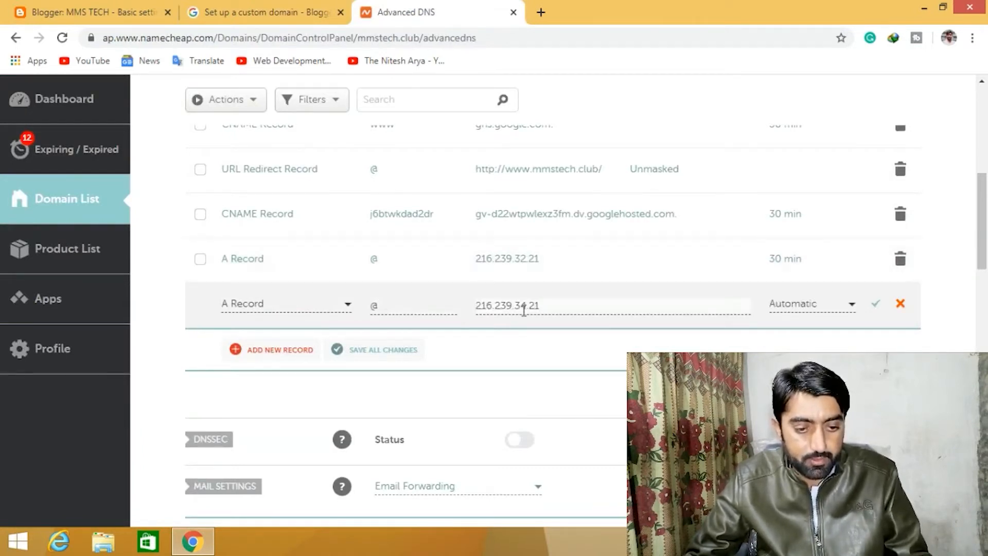
pyautogui.click(807, 305)
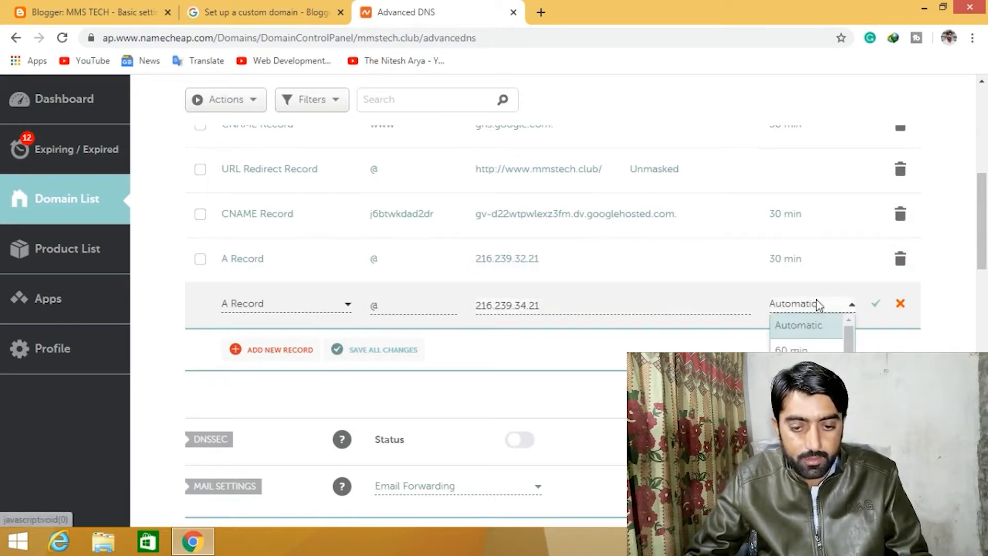
pyautogui.click(806, 373)
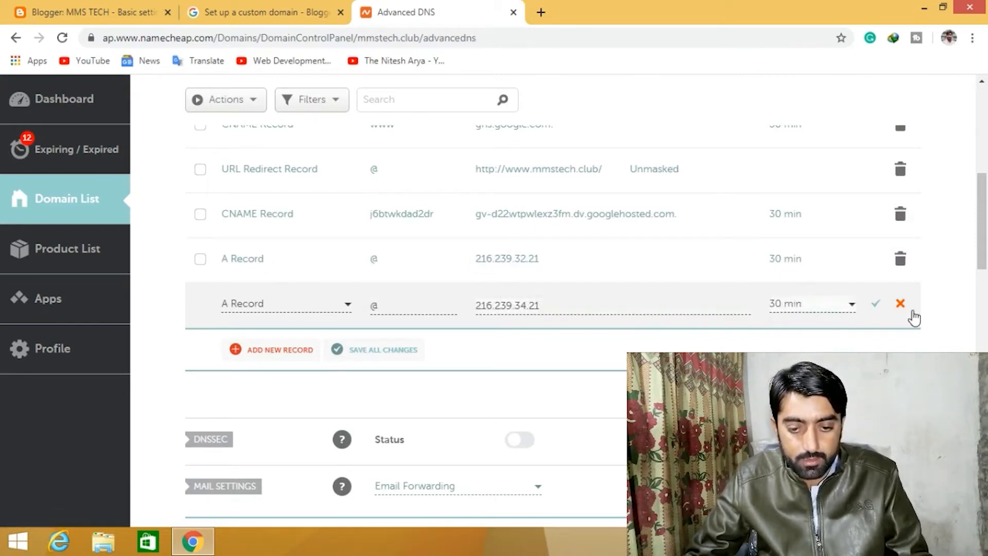
pyautogui.click(876, 306)
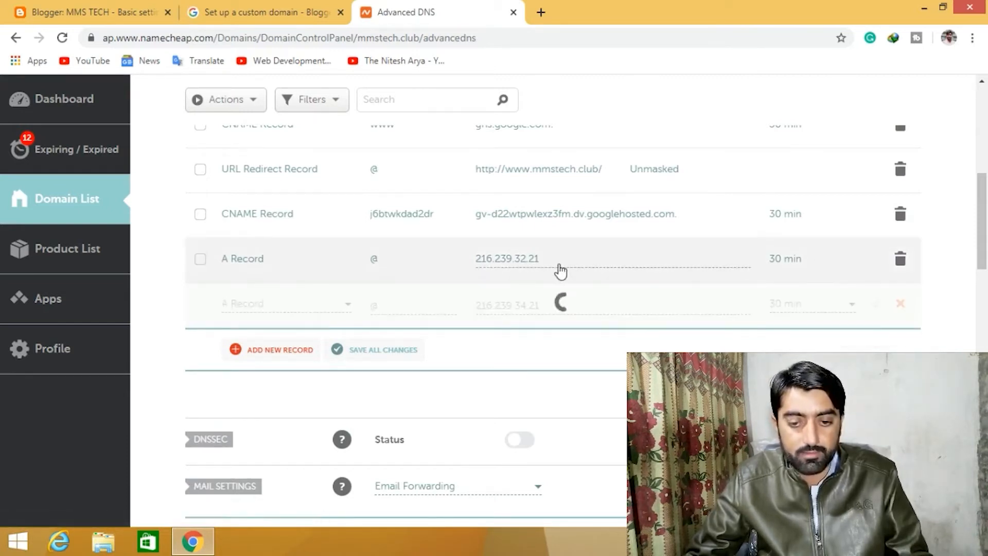
# - Copy the third Google IP address, 216.239.36.21, from the help page
pyautogui.click(241, 12)
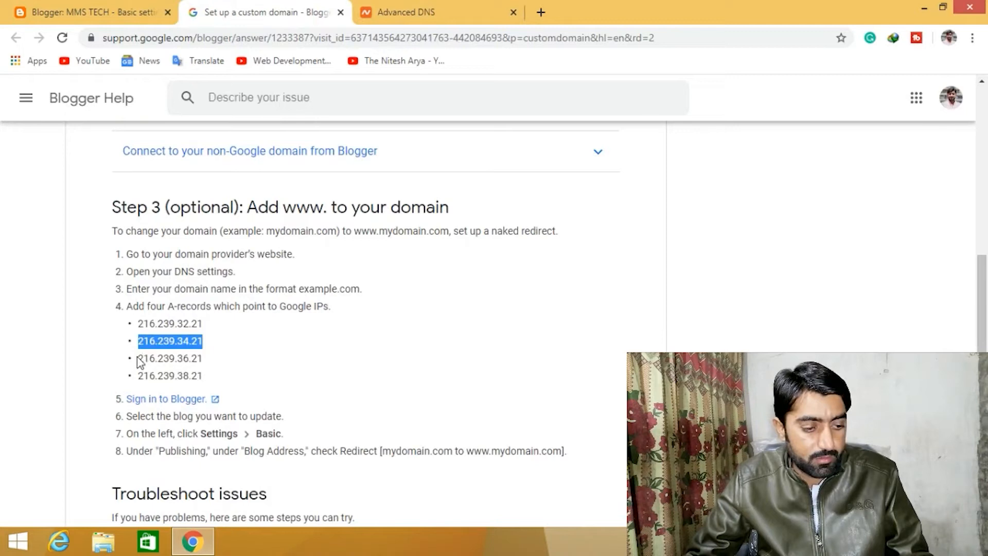
pyautogui.moveTo(139, 358); pyautogui.dragTo(217, 361)
pyautogui.hotkey('ctrl', 'c')
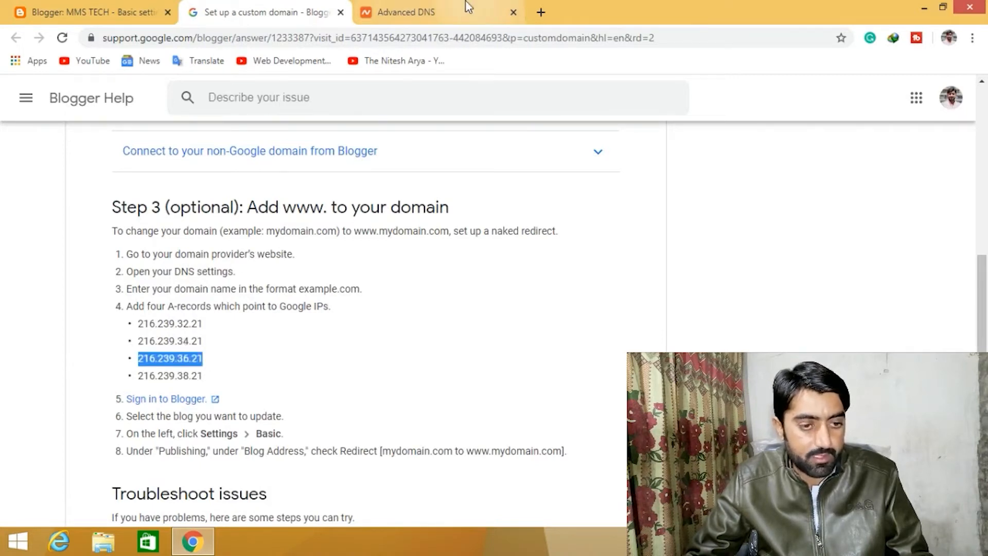
pyautogui.click(448, 11)
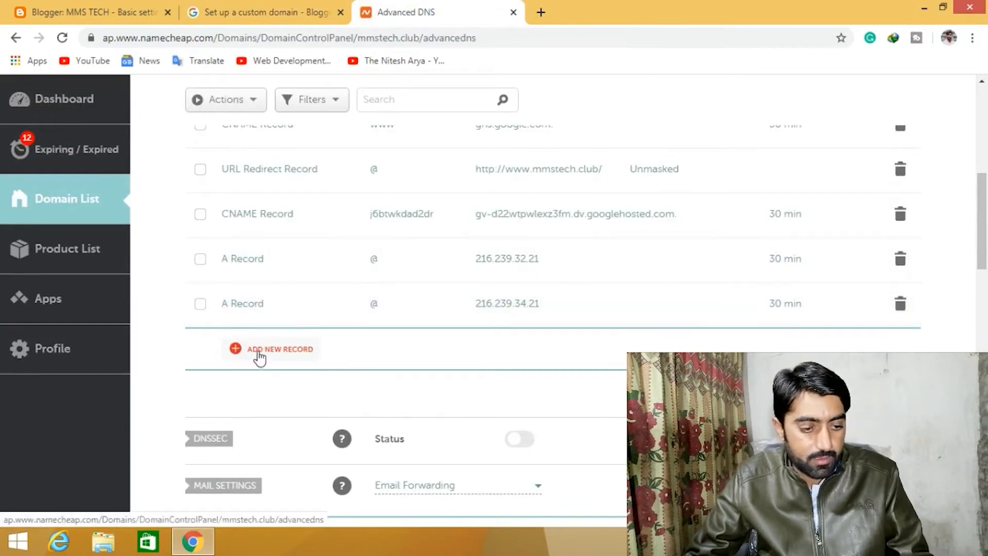
# - Add a third A record with host @, paste IP 216.239.36.21, set TTL to 30 min, and save it
pyautogui.click(256, 350)
pyautogui.click(276, 327)
pyautogui.click(410, 303)
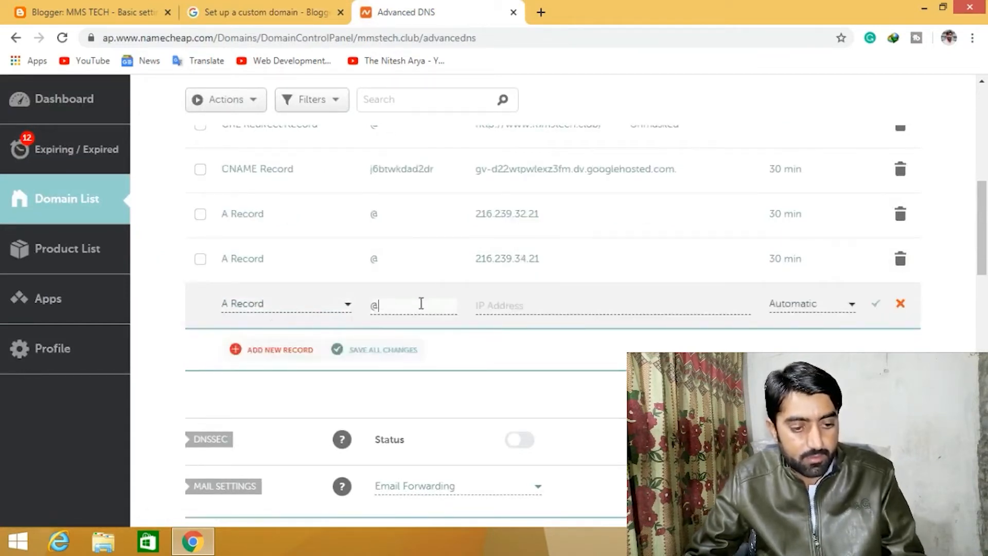
pyautogui.click(511, 304)
pyautogui.hotkey('ctrl', 'v')
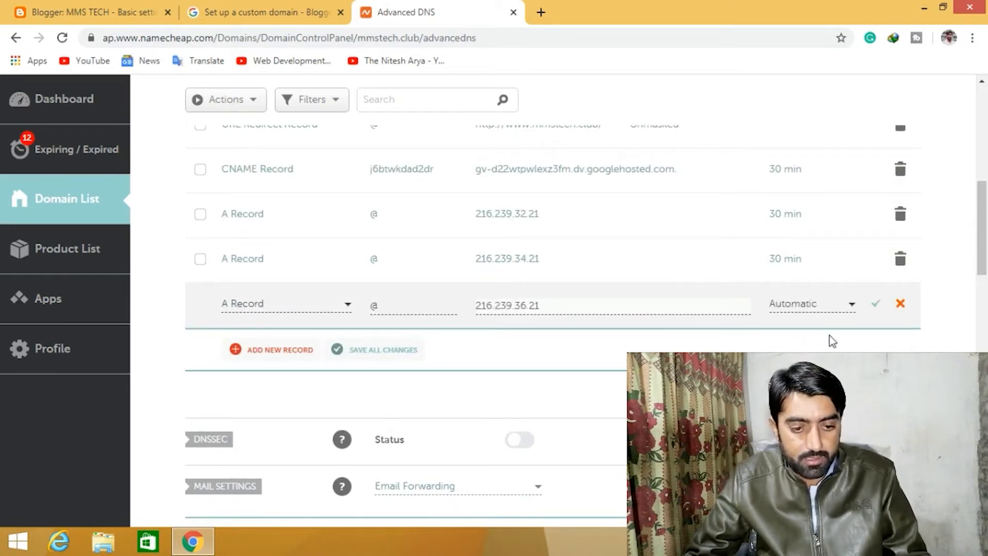
pyautogui.click(814, 304)
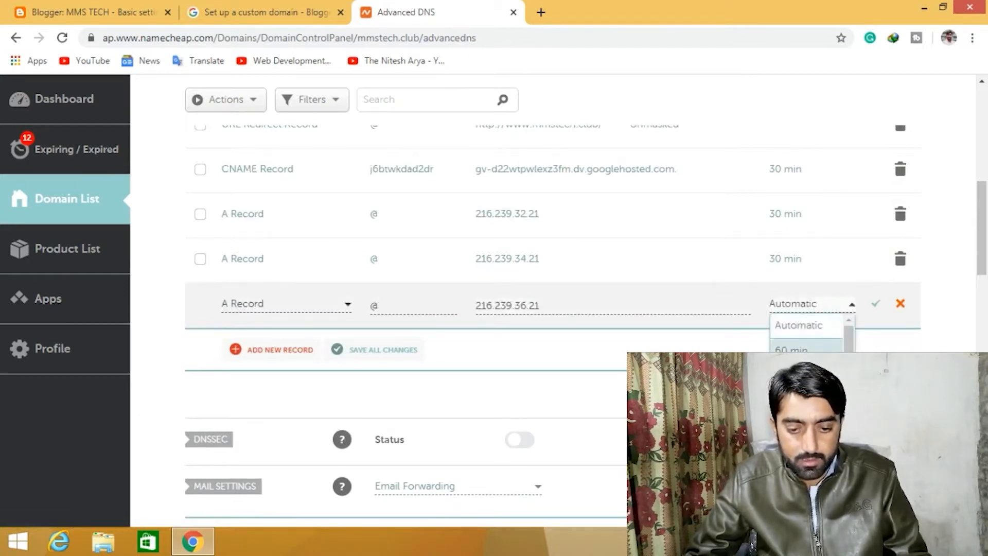
pyautogui.click(793, 374)
pyautogui.click(875, 303)
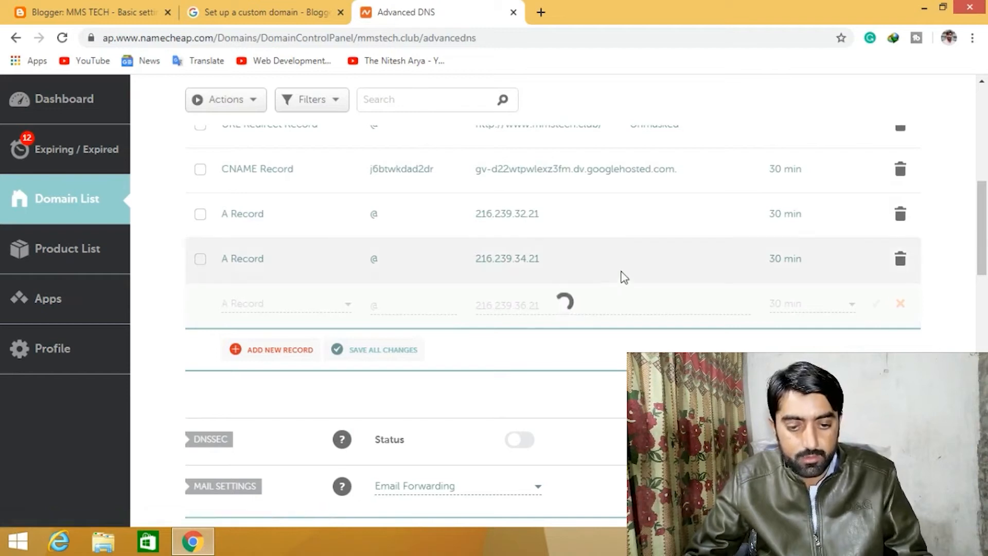
# - Copy the fourth Google IP address, 216.239.38.21, from the help page
pyautogui.click(251, 12)
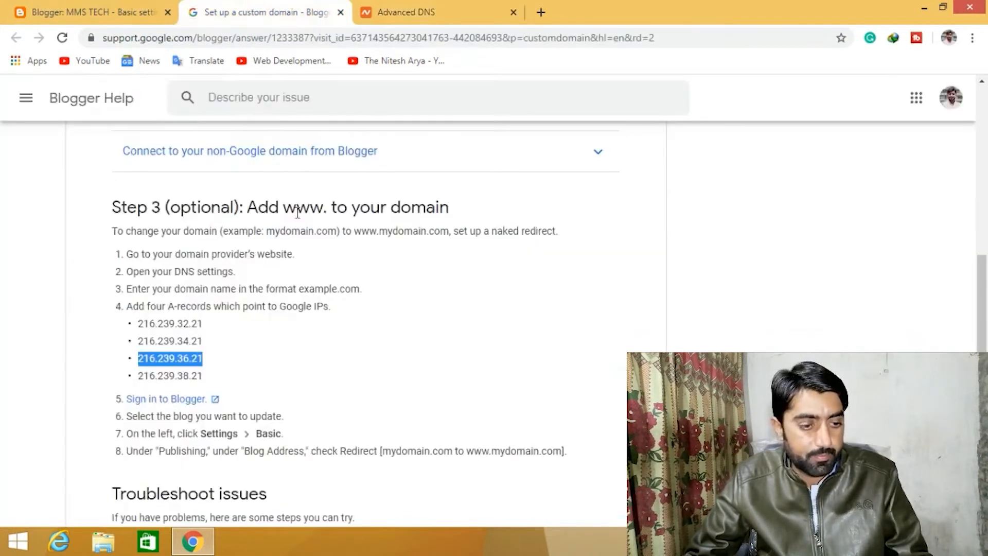
pyautogui.doubleClick(155, 377)
pyautogui.hotkey('ctrl', 'c')
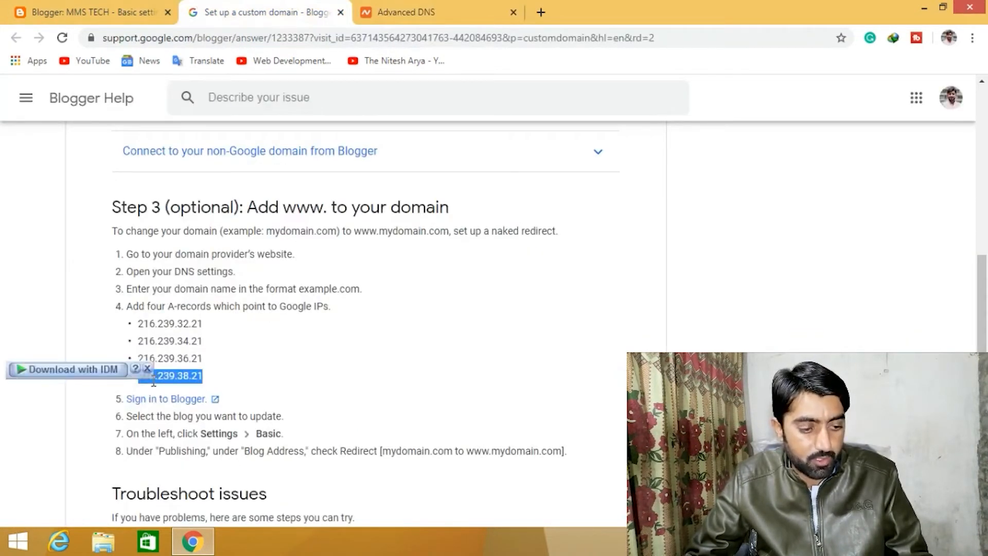
pyautogui.click(399, 11)
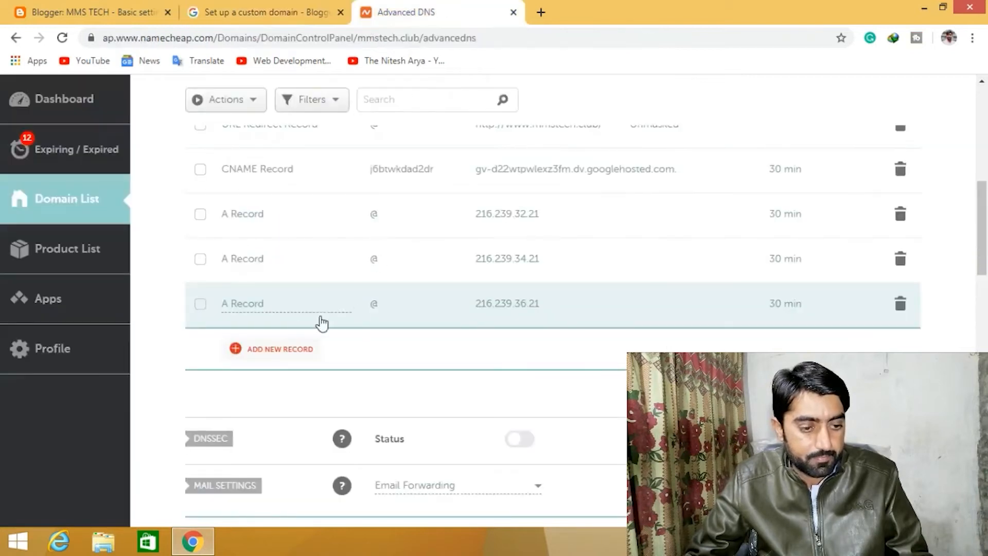
# - Add a fourth A record with host @, paste IP 216.239.38.21, set TTL to 30 min, and save it
pyautogui.click(269, 350)
pyautogui.click(277, 329)
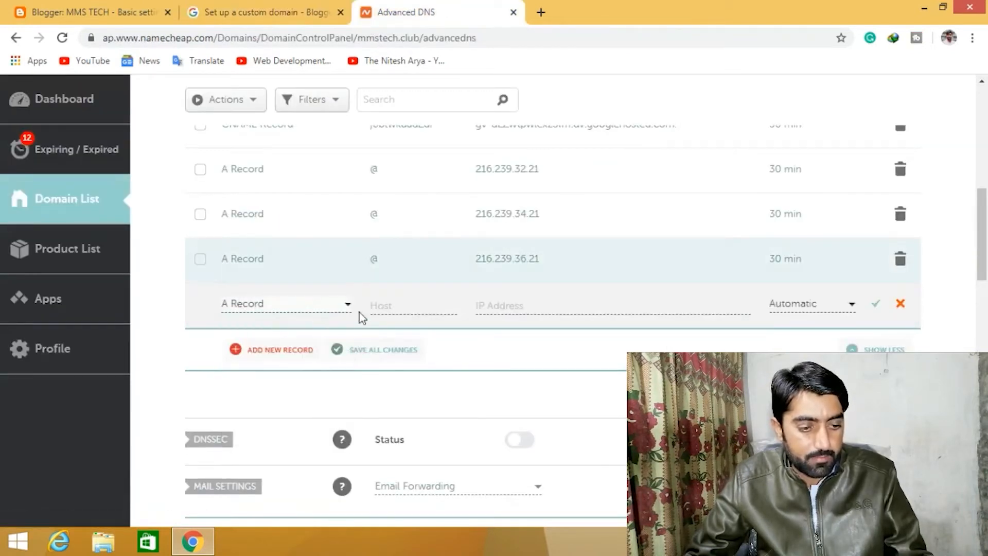
pyautogui.click(400, 307)
pyautogui.write('@')
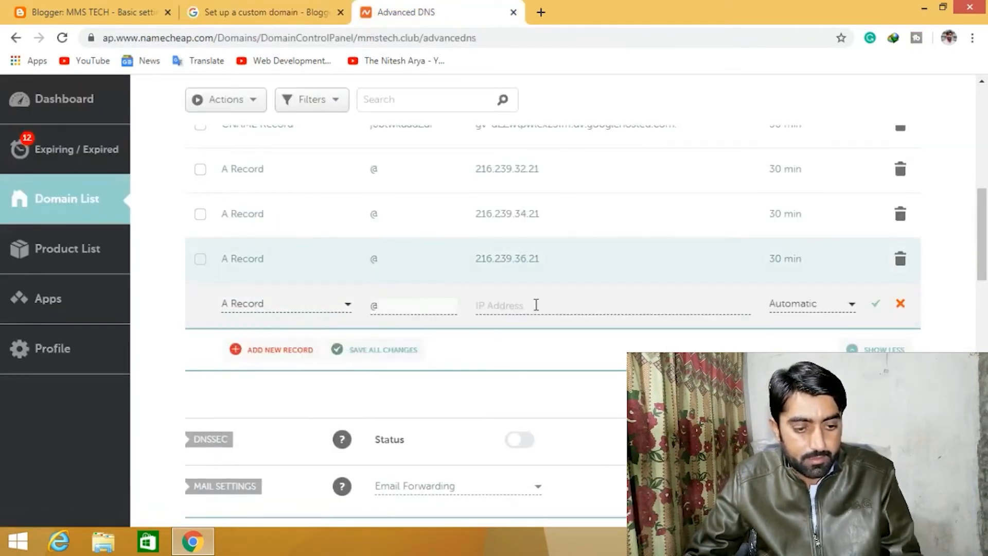
pyautogui.click(536, 305)
pyautogui.hotkey('ctrl', 'v')
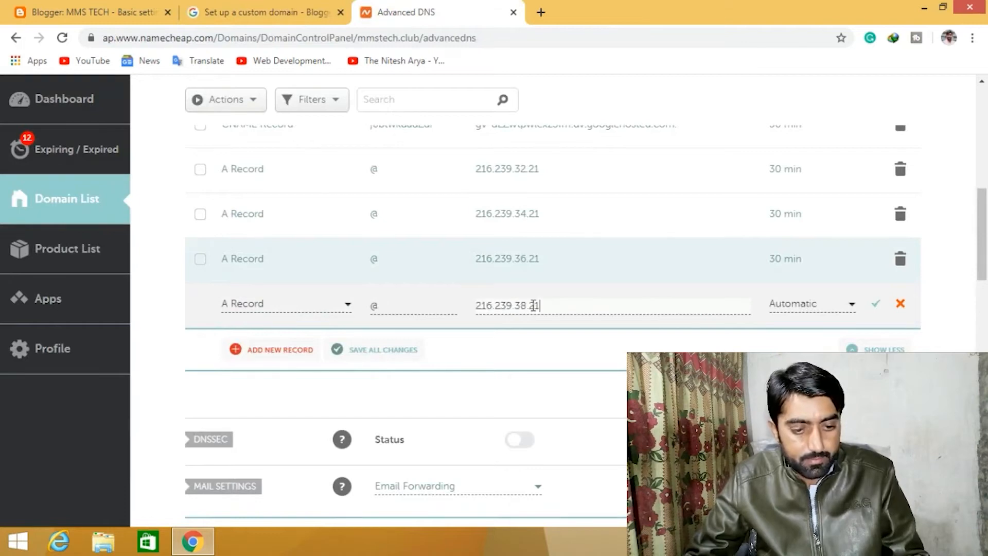
pyautogui.click(802, 309)
pyautogui.click(793, 344)
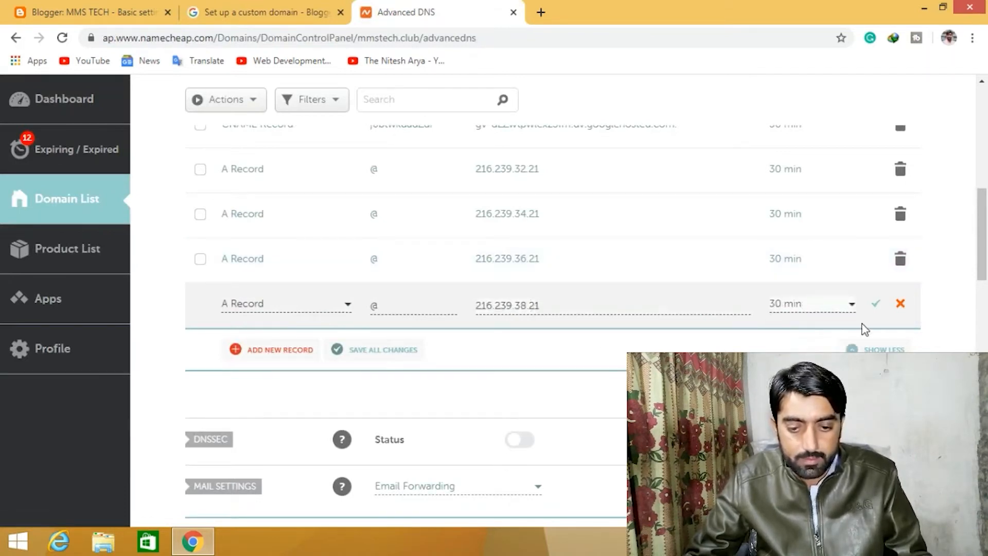
pyautogui.click(875, 304)
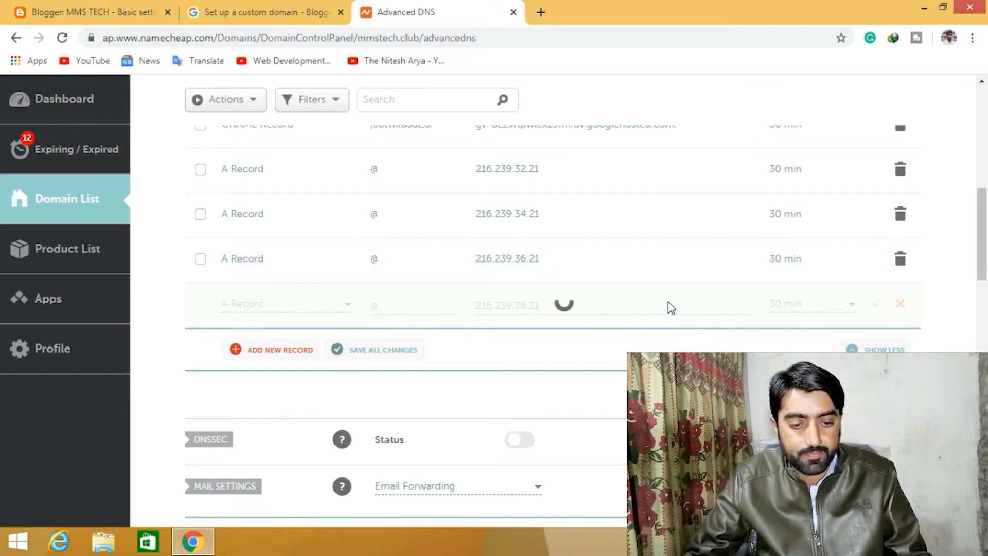
pyautogui.scroll(3, 619, 313)
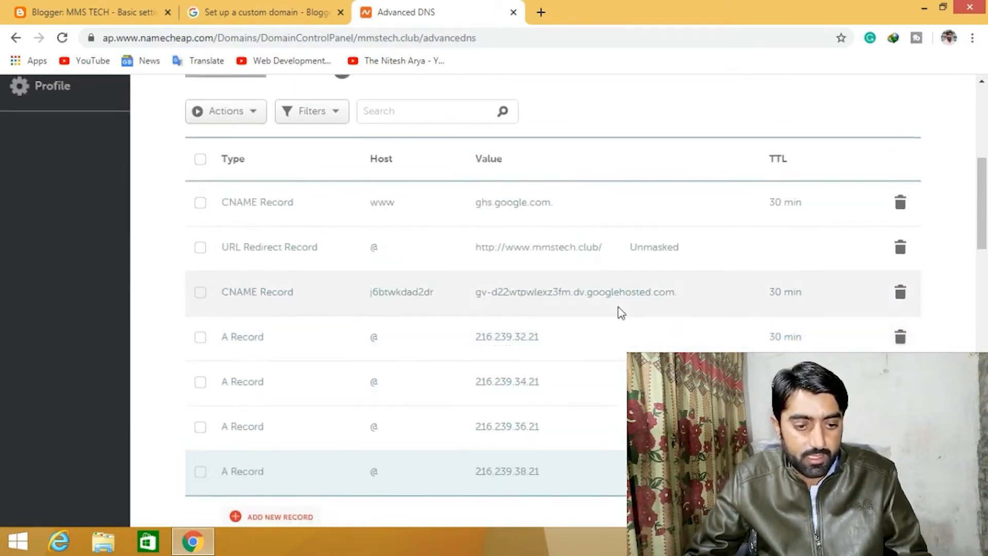
# - Review the host records listed in the Advanced DNS settings of mmstech.club
pyautogui.scroll(3, 619, 311)
pyautogui.scroll(-3, 618, 311)
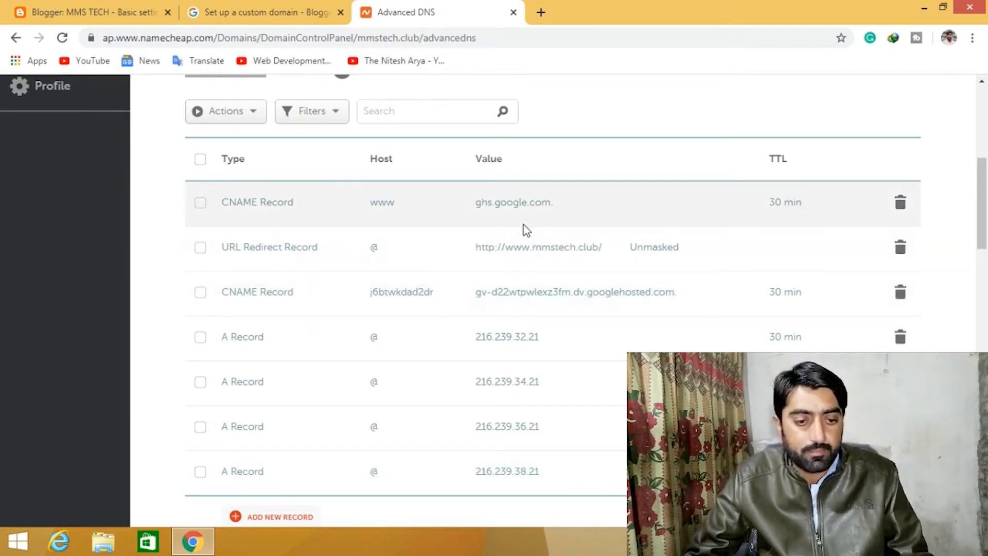
pyautogui.scroll(2, 523, 225)
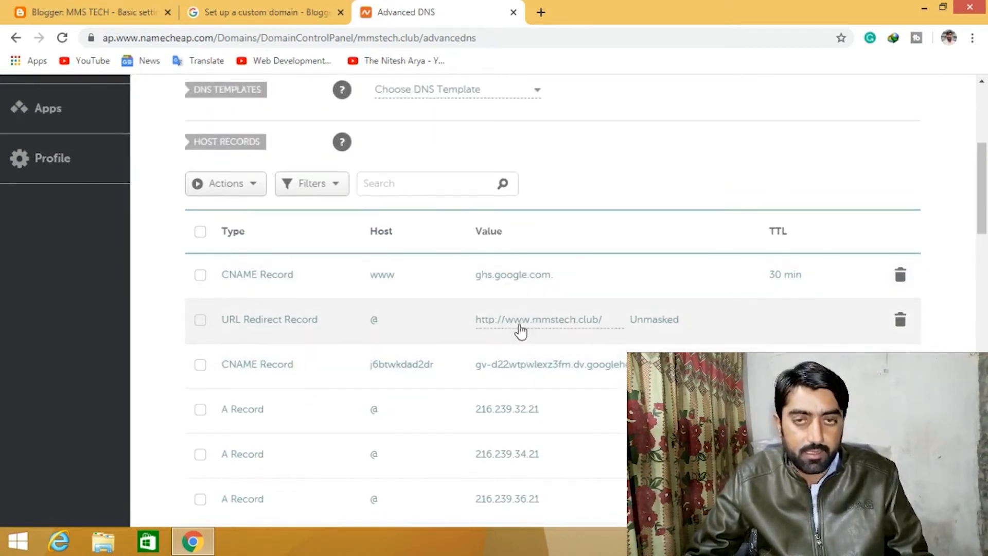
pyautogui.scroll(3, 515, 321)
pyautogui.scroll(-2, 515, 320)
pyautogui.scroll(3, 515, 320)
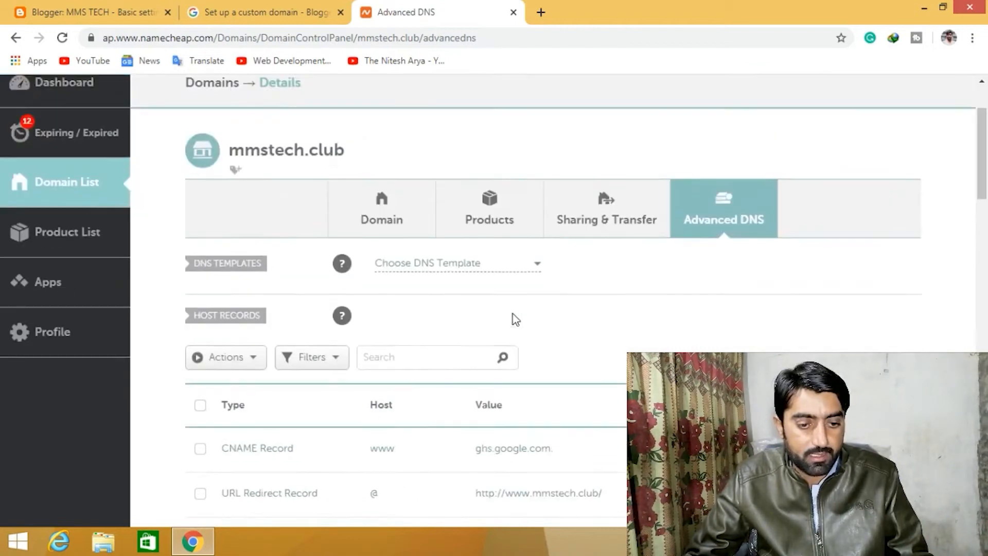
pyautogui.scroll(2, 515, 319)
pyautogui.click(135, 11)
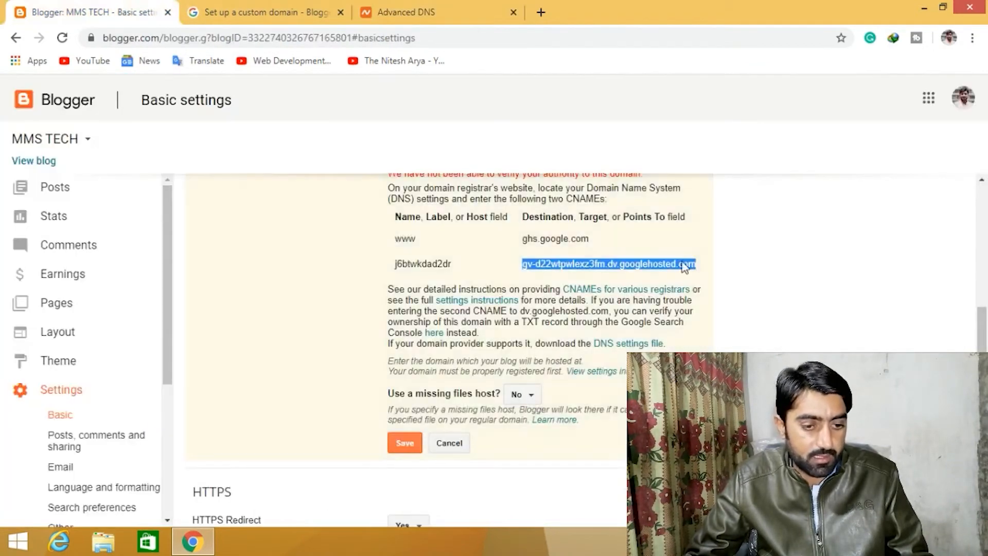
pyautogui.scroll(1, 637, 343)
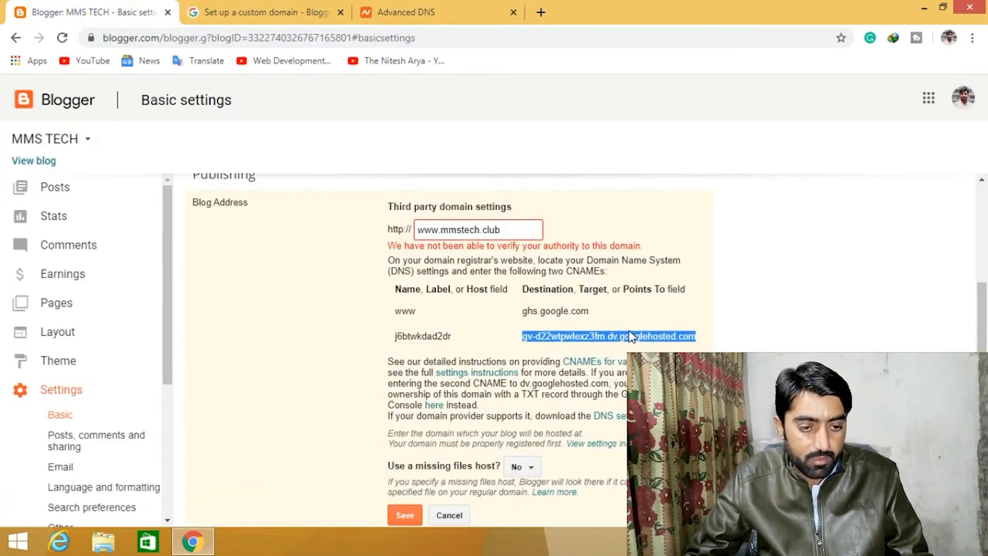
pyautogui.scroll(-1, 631, 338)
pyautogui.scroll(1, 489, 414)
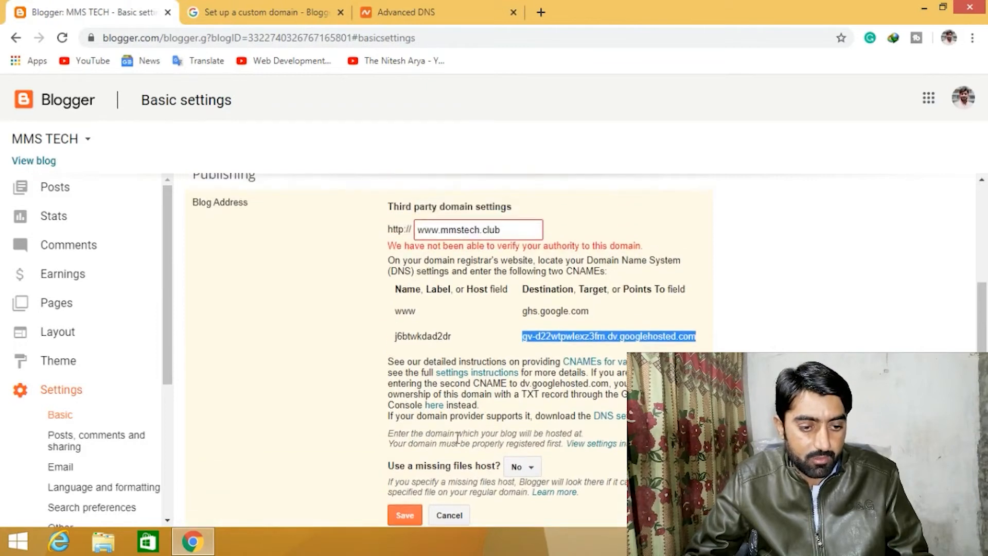
pyautogui.click(405, 514)
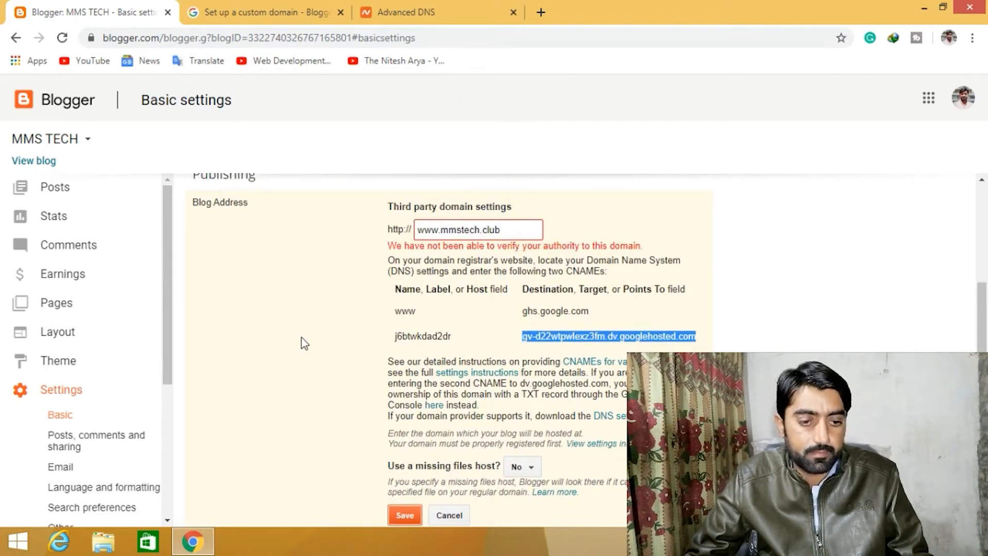
pyautogui.click(404, 515)
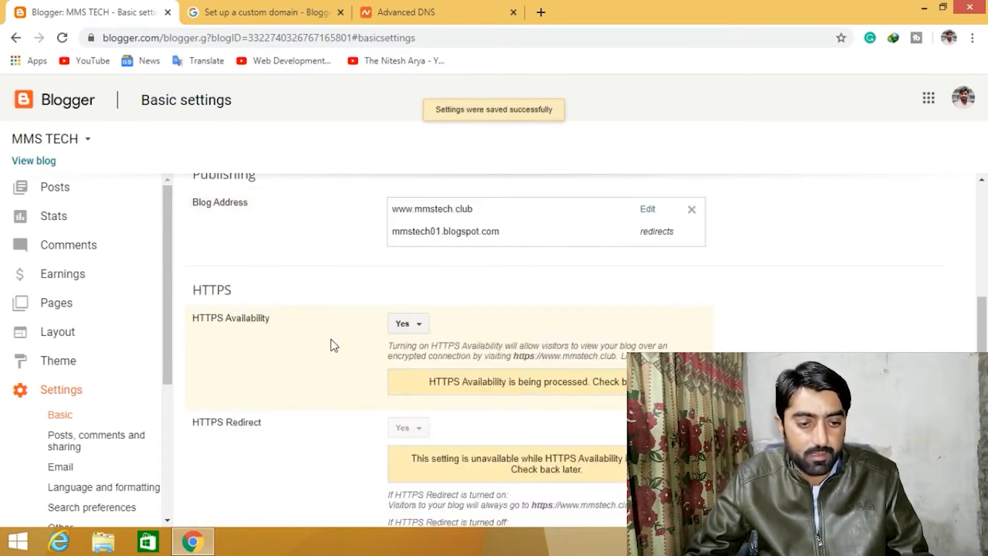
pyautogui.scroll(1, 335, 335)
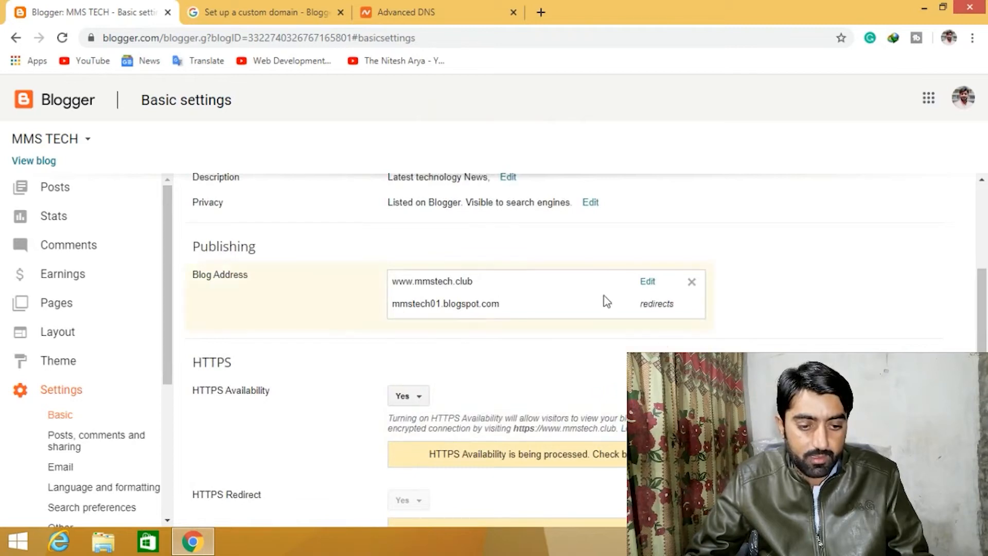
pyautogui.click(648, 282)
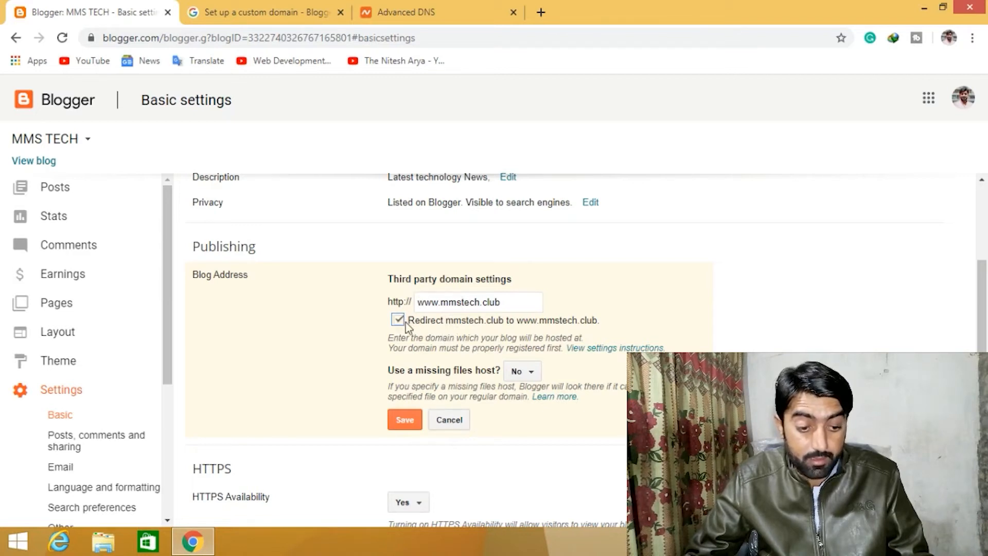
pyautogui.click(403, 423)
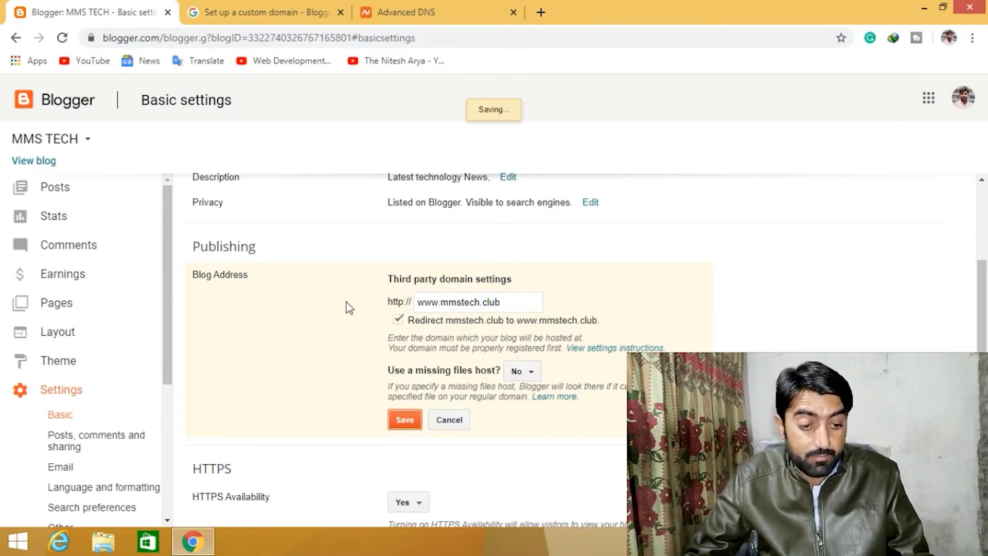
# - Set HTTPS Availability for the blog to No
pyautogui.scroll(-1, 349, 307)
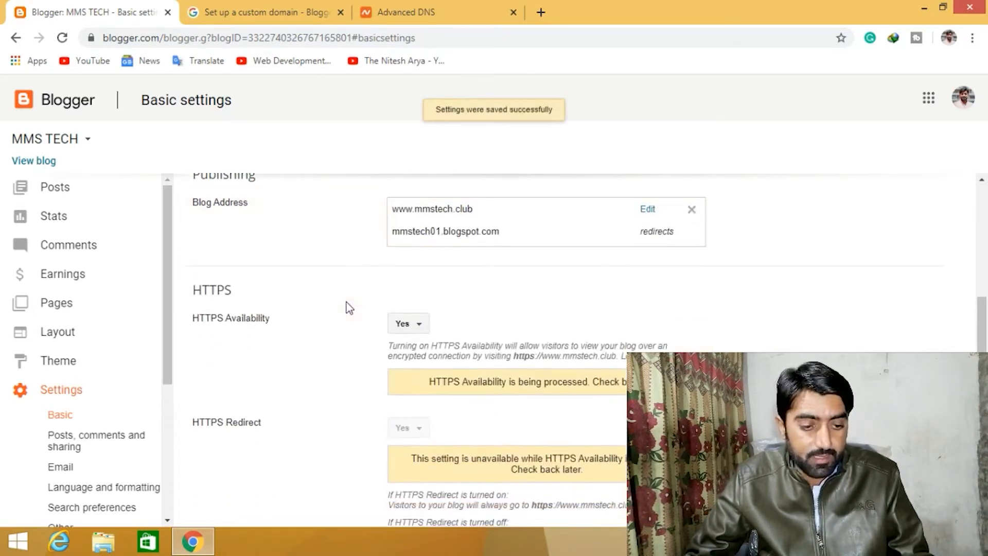
pyautogui.scroll(2, 349, 307)
pyautogui.scroll(-2, 349, 307)
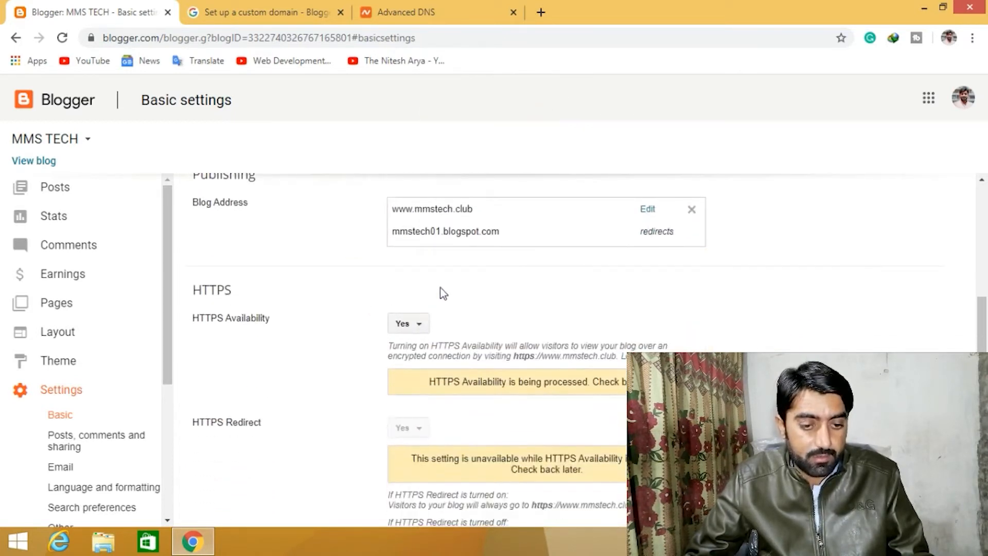
pyautogui.click(420, 328)
pyautogui.click(406, 374)
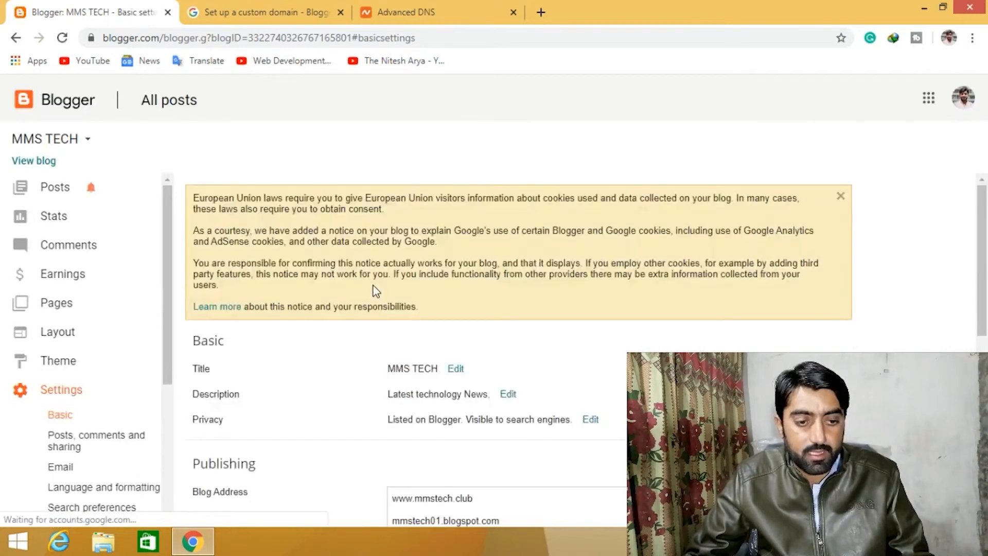
pyautogui.scroll(-4, 373, 320)
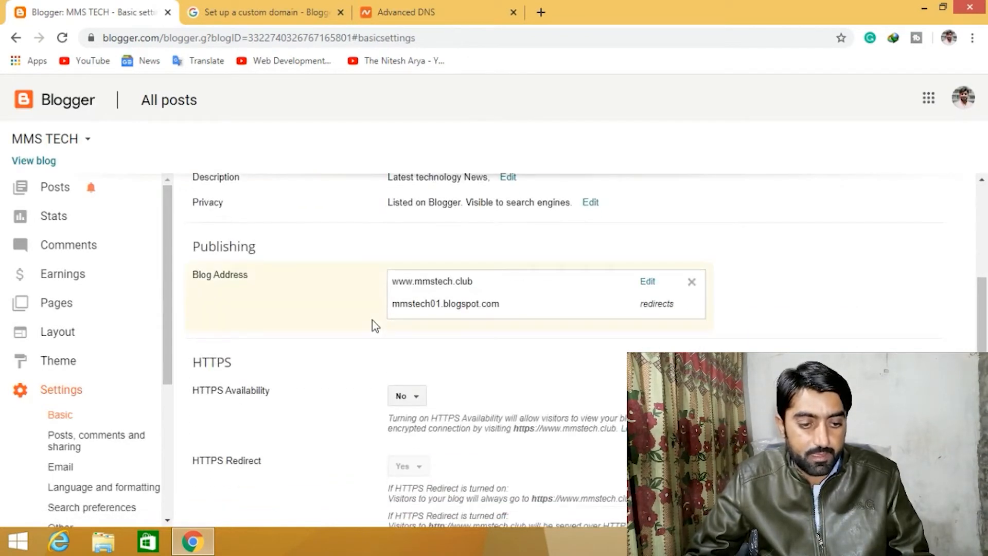
pyautogui.scroll(-1, 365, 320)
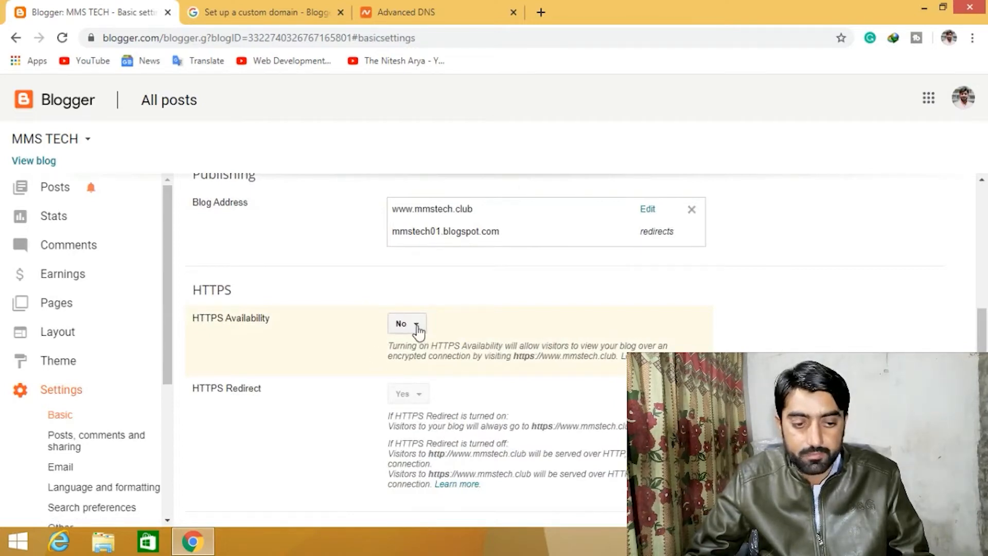
pyautogui.scroll(5, 344, 278)
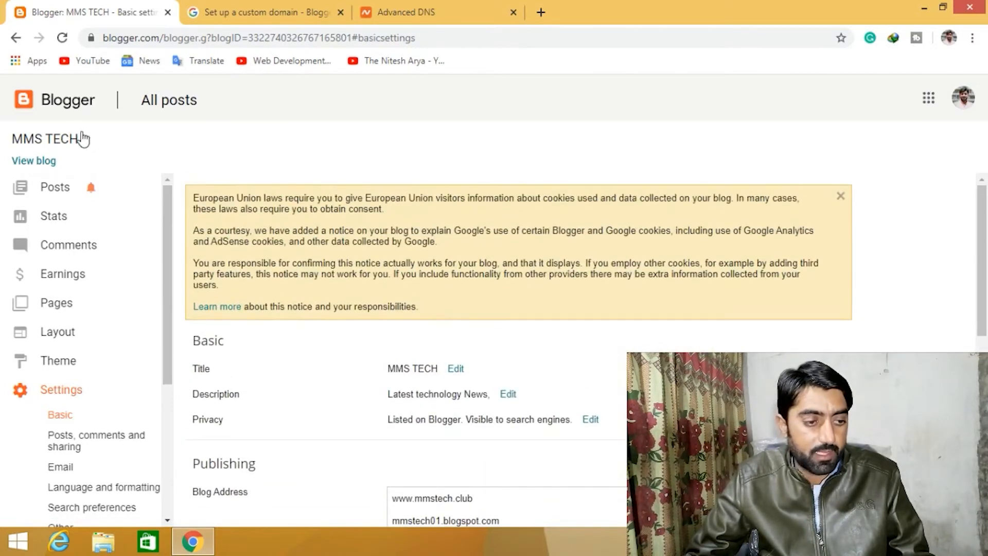
pyautogui.click(33, 161)
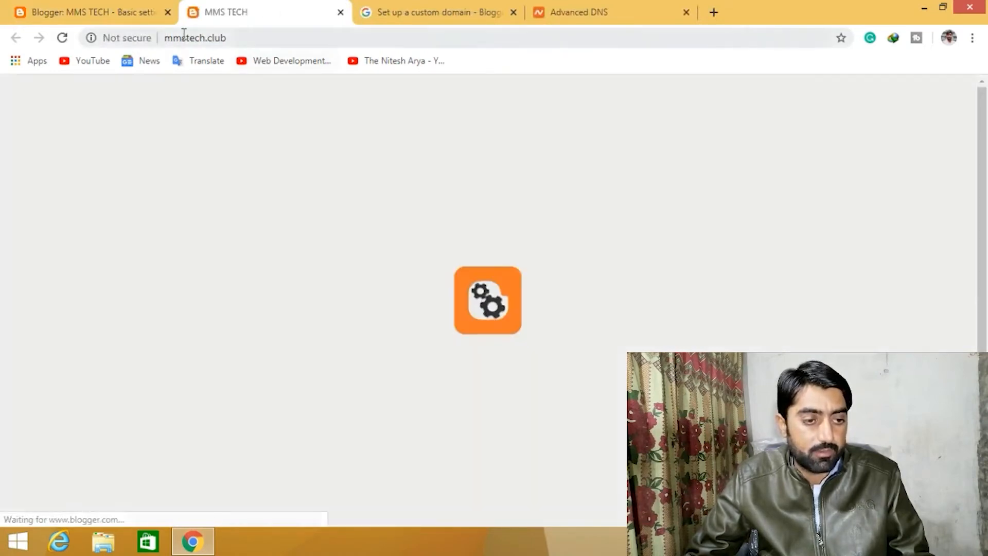
pyautogui.moveTo(165, 37); pyautogui.dragTo(203, 37)
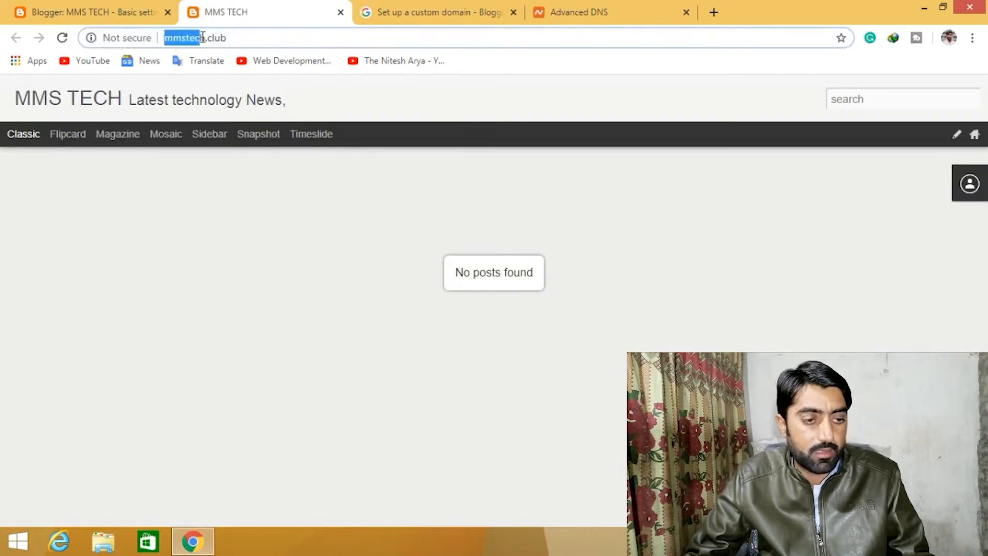
pyautogui.click(242, 38)
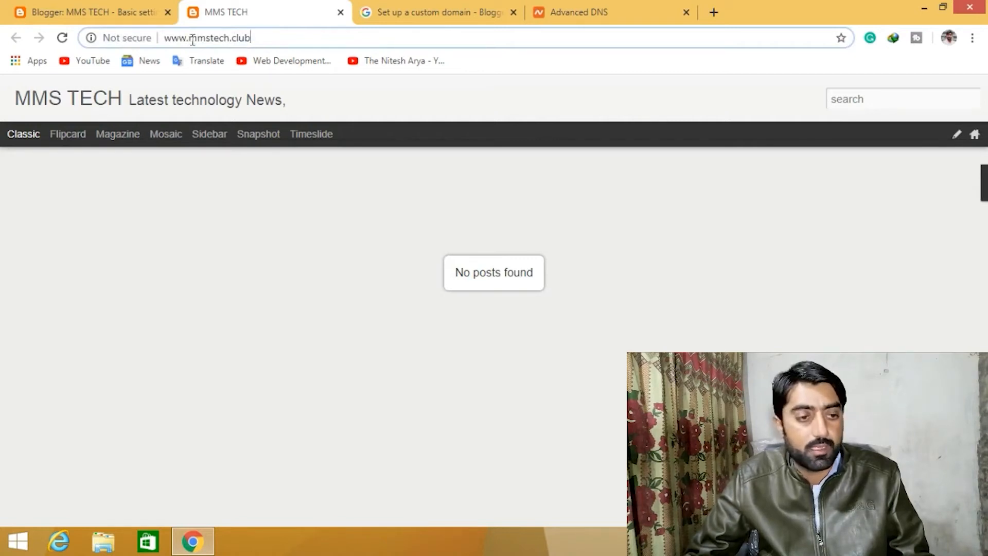
pyautogui.moveTo(169, 35); pyautogui.dragTo(258, 36)
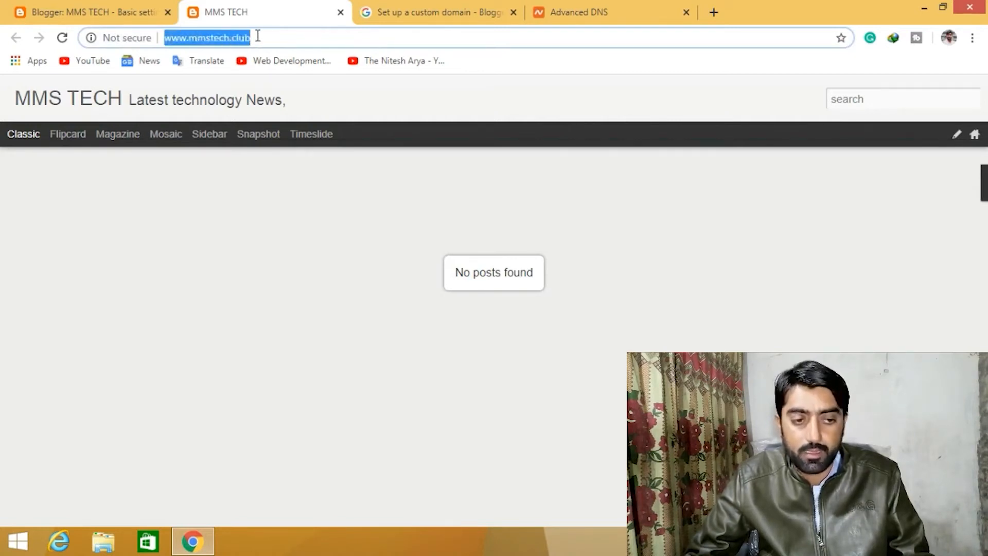
pyautogui.click(254, 44)
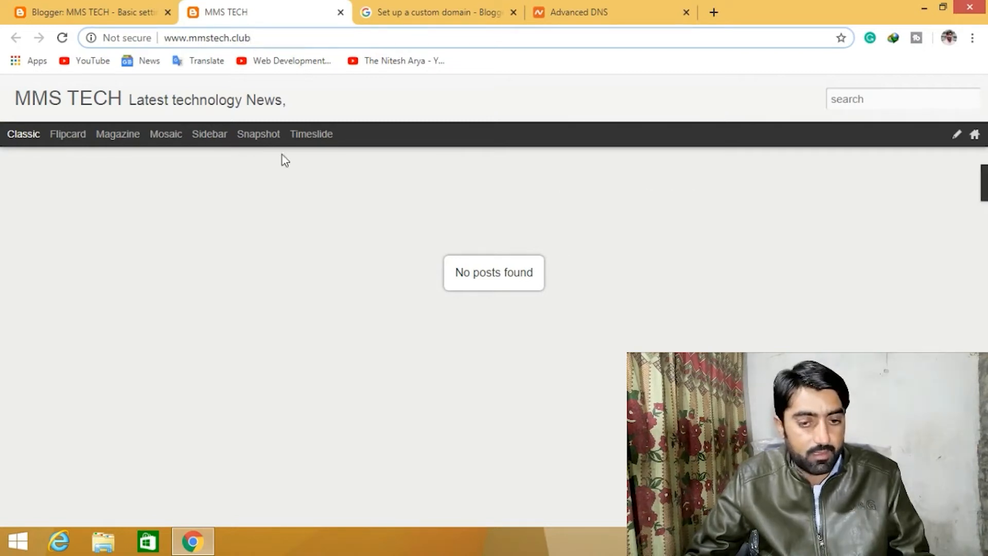
pyautogui.click(122, 12)
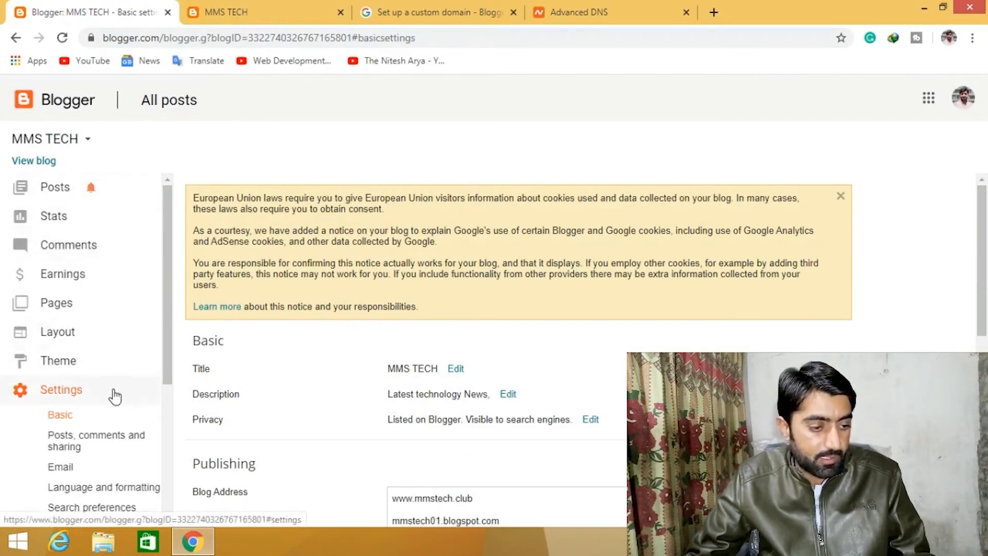
pyautogui.click(63, 366)
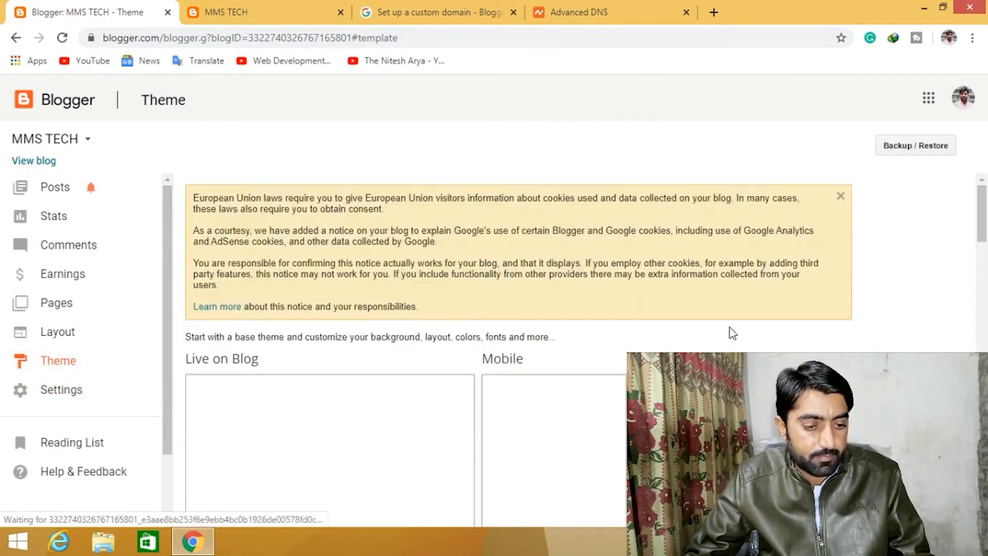
pyautogui.scroll(-1, 730, 334)
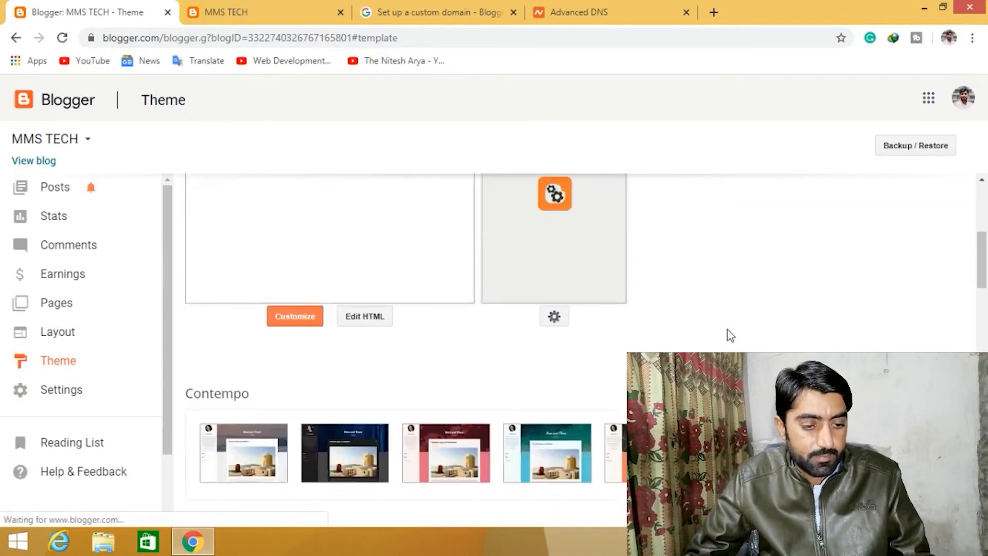
pyautogui.scroll(1, 730, 336)
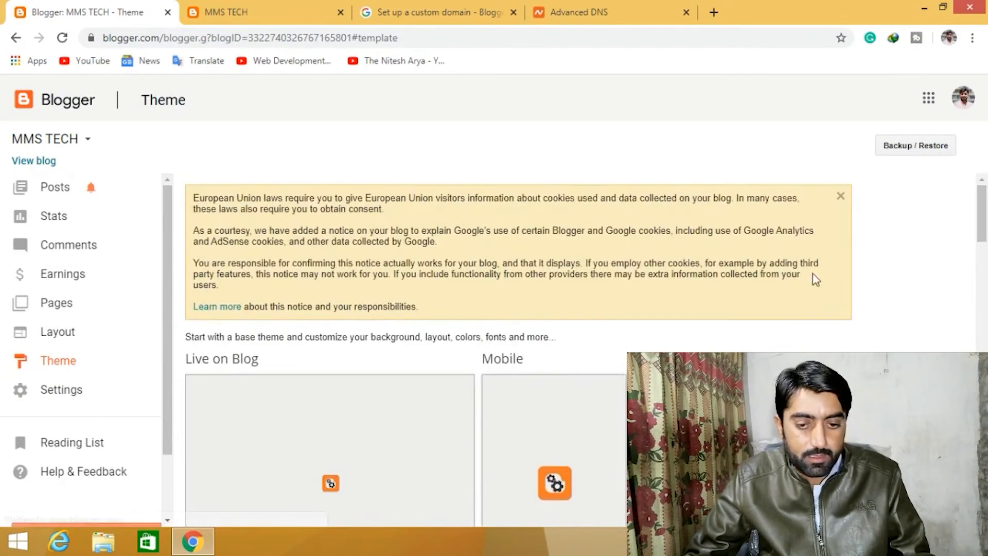
pyautogui.click(917, 149)
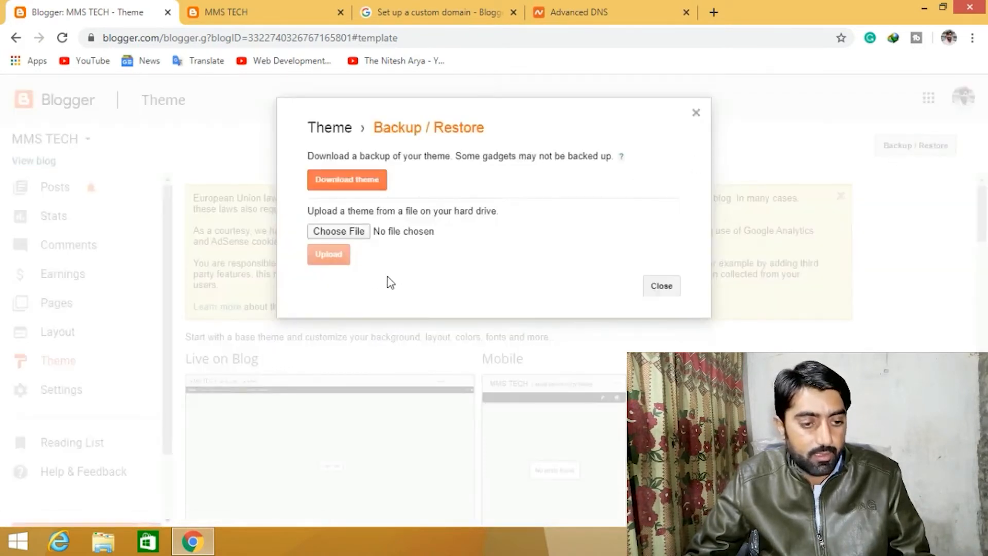
pyautogui.click(353, 233)
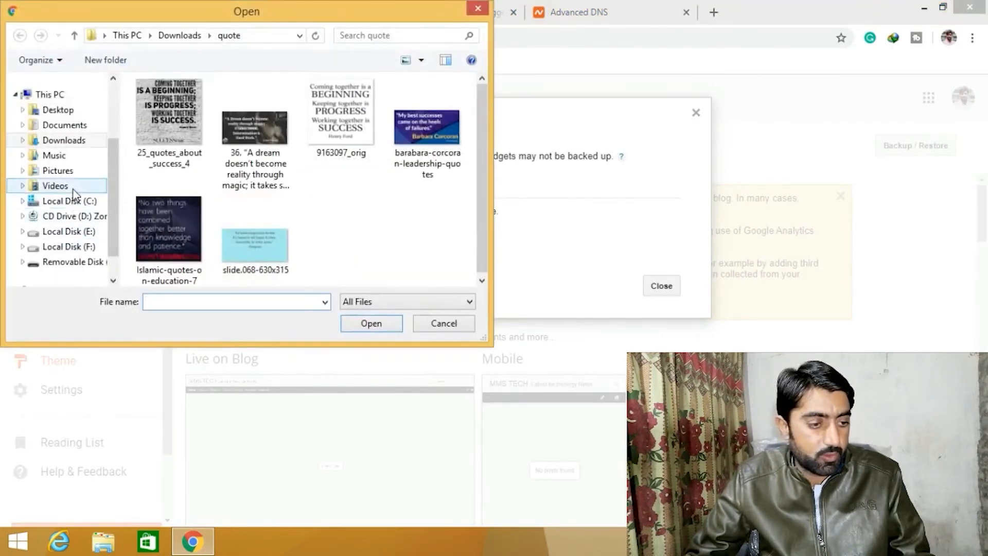
pyautogui.click(60, 188)
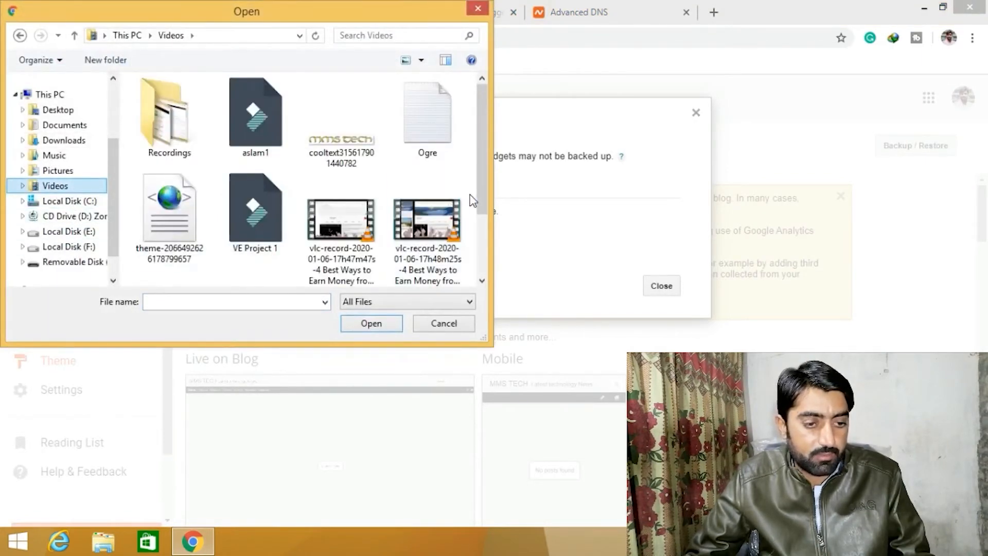
pyautogui.scroll(-1, 487, 160)
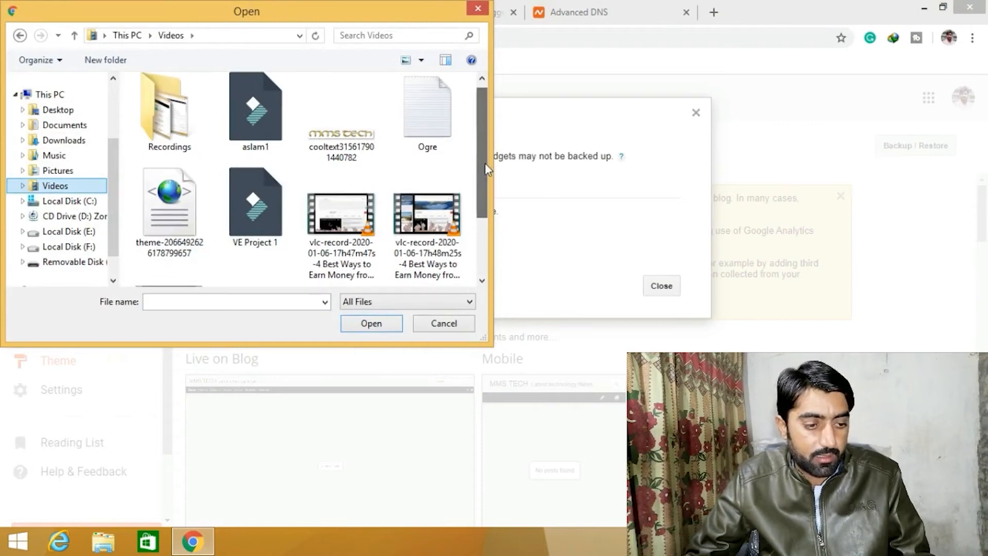
pyautogui.click(166, 218)
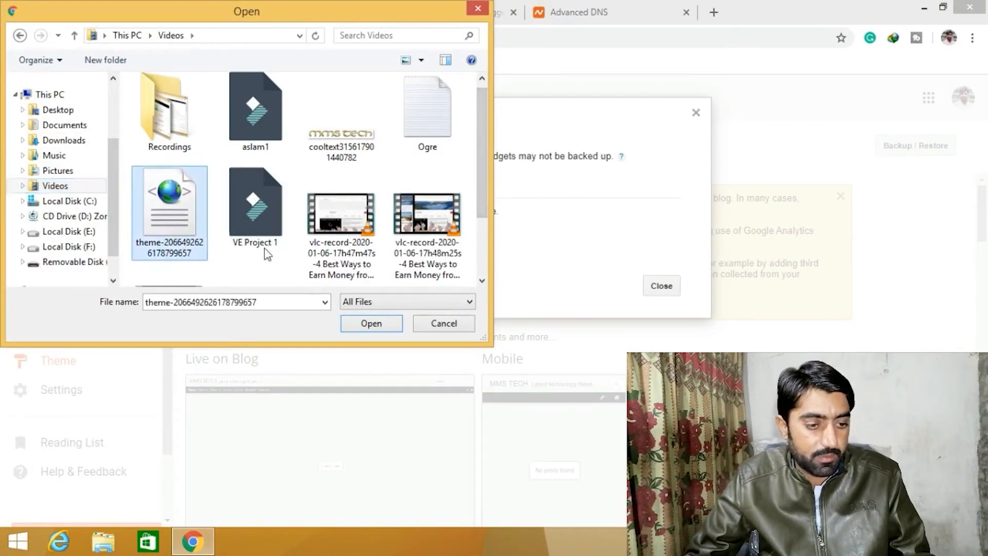
pyautogui.click(361, 324)
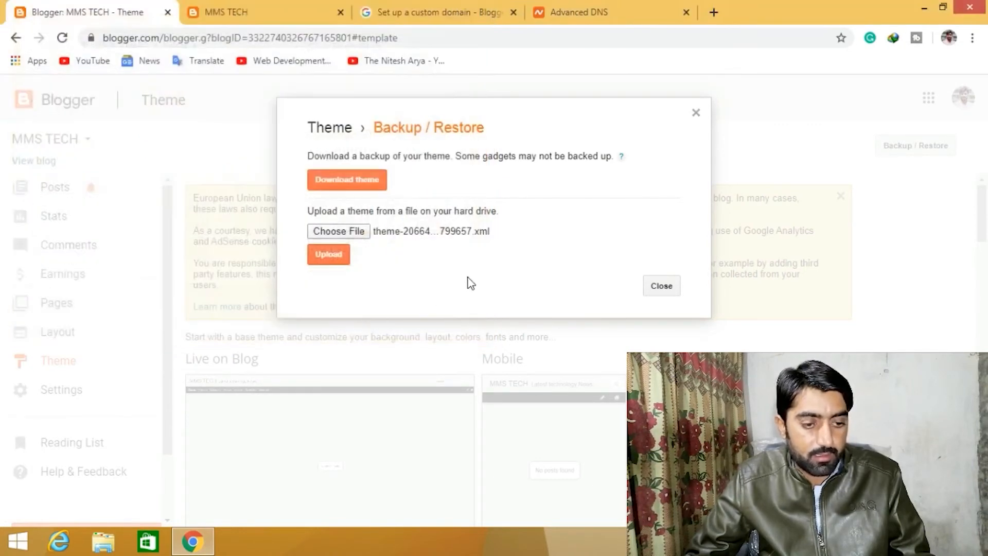
pyautogui.click(335, 263)
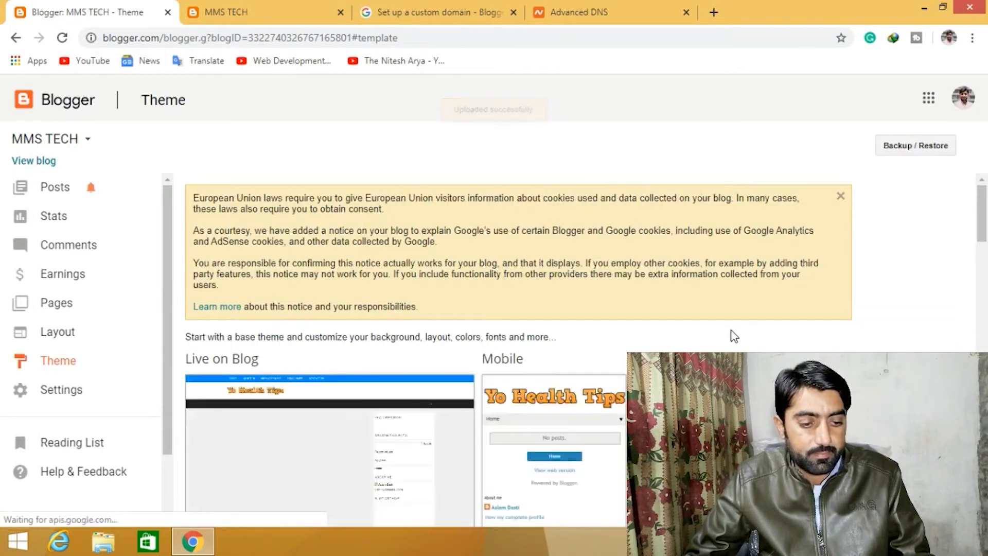
# - Inspect the live and mobile previews of the uploaded theme
pyautogui.scroll(-1, 735, 337)
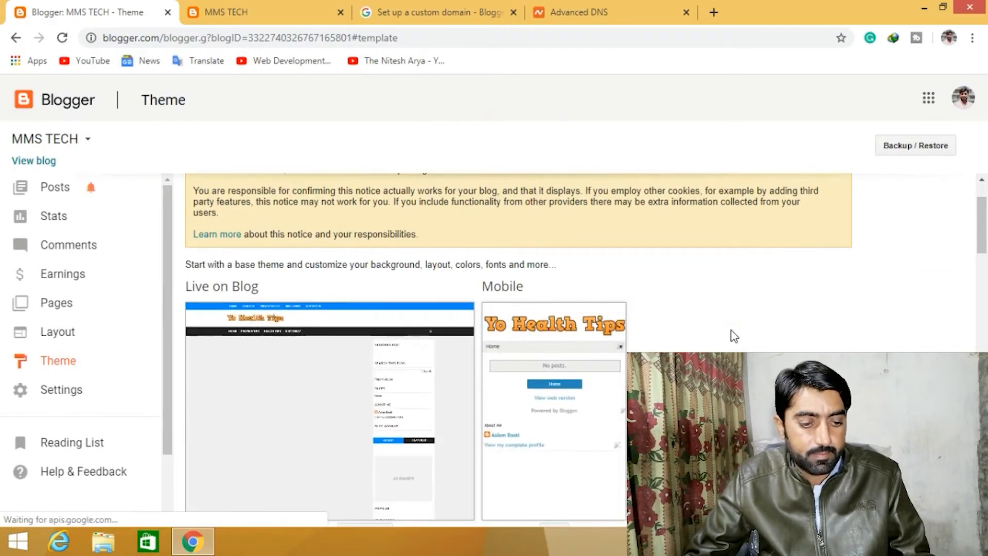
pyautogui.scroll(-1, 735, 337)
pyautogui.scroll(-3, 734, 337)
pyautogui.scroll(5, 734, 337)
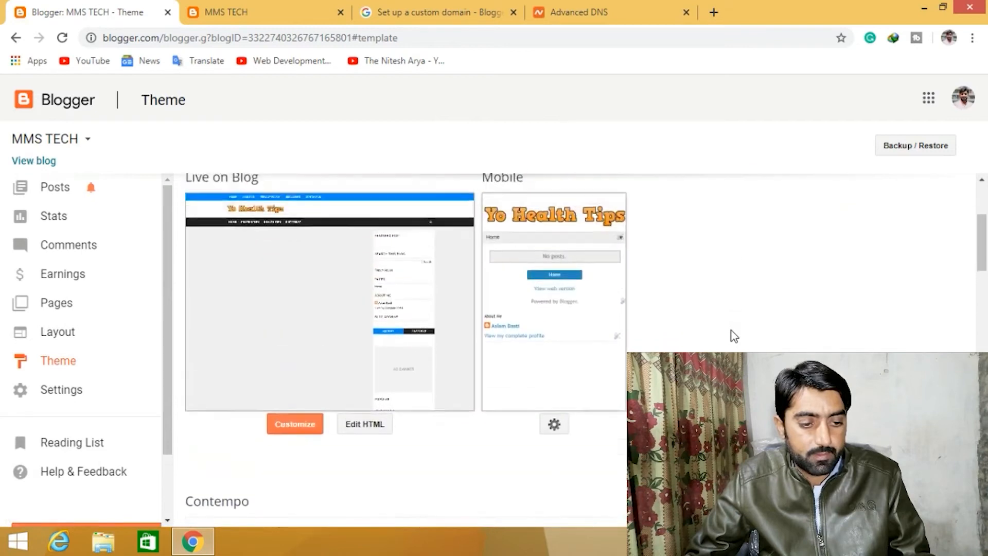
# - Scroll through the Theme page's live preview and base theme galleries
pyautogui.scroll(-4, 768, 296)
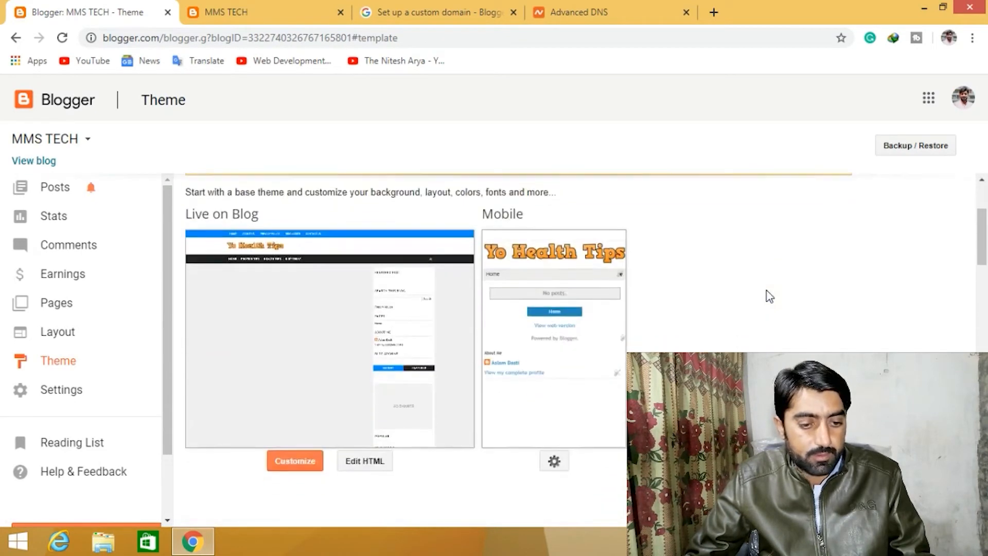
pyautogui.scroll(-10, 767, 295)
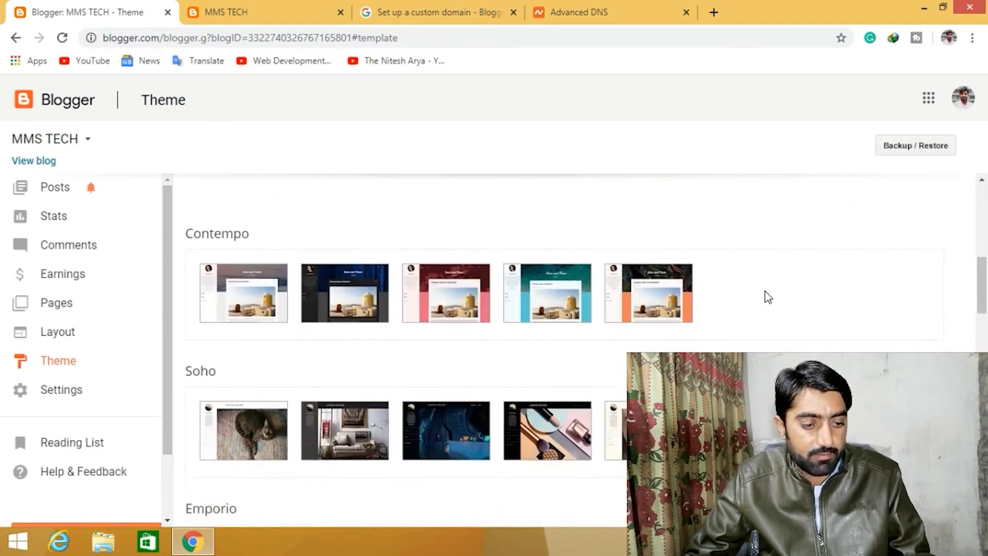
pyautogui.scroll(-4, 768, 297)
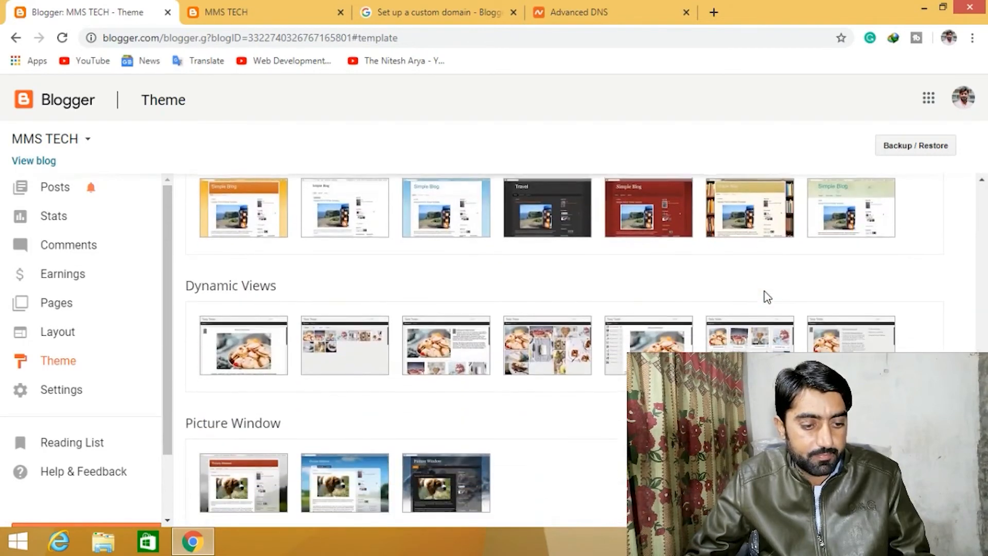
pyautogui.scroll(8, 767, 297)
pyautogui.scroll(10, 768, 297)
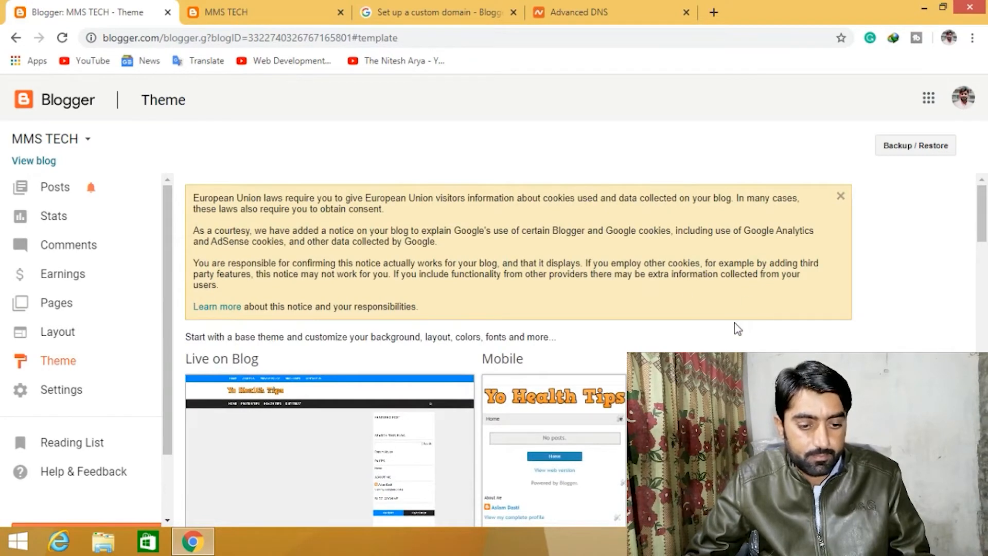
pyautogui.scroll(-6, 734, 326)
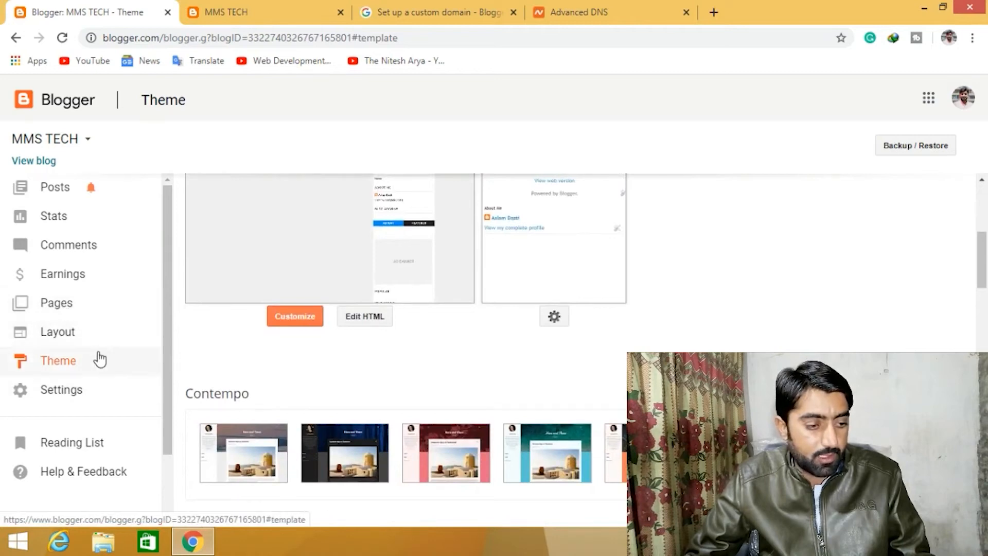
pyautogui.click(77, 341)
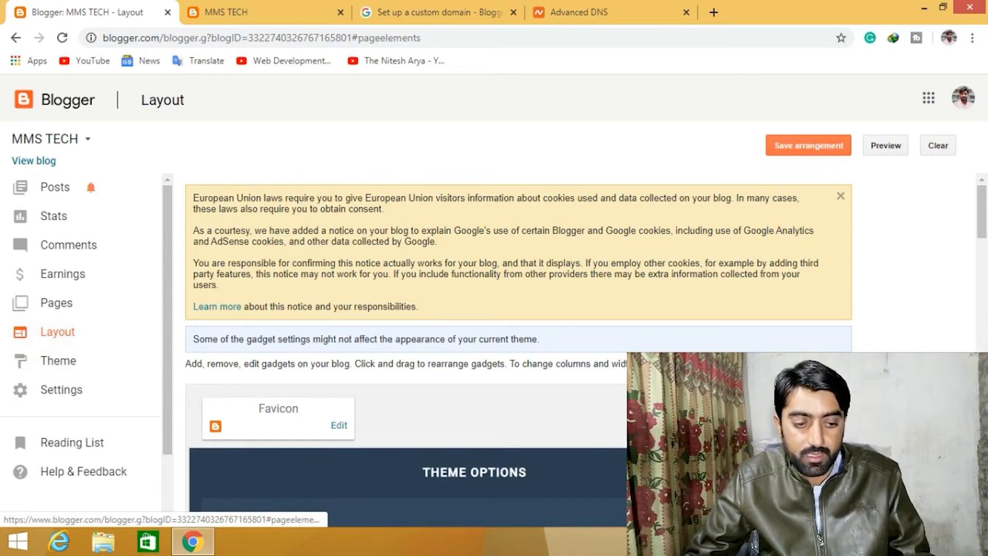
pyautogui.scroll(-5, 519, 345)
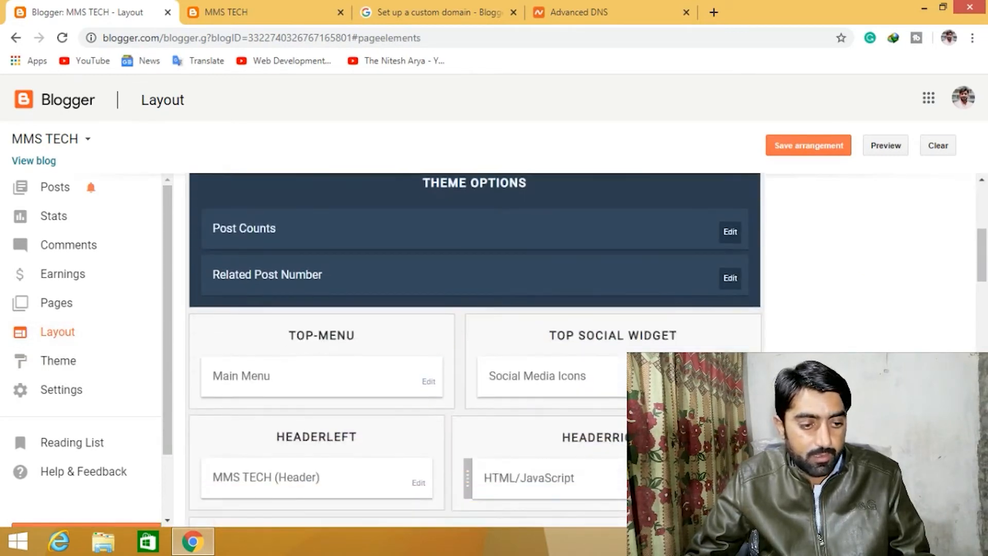
pyautogui.scroll(-1, 576, 343)
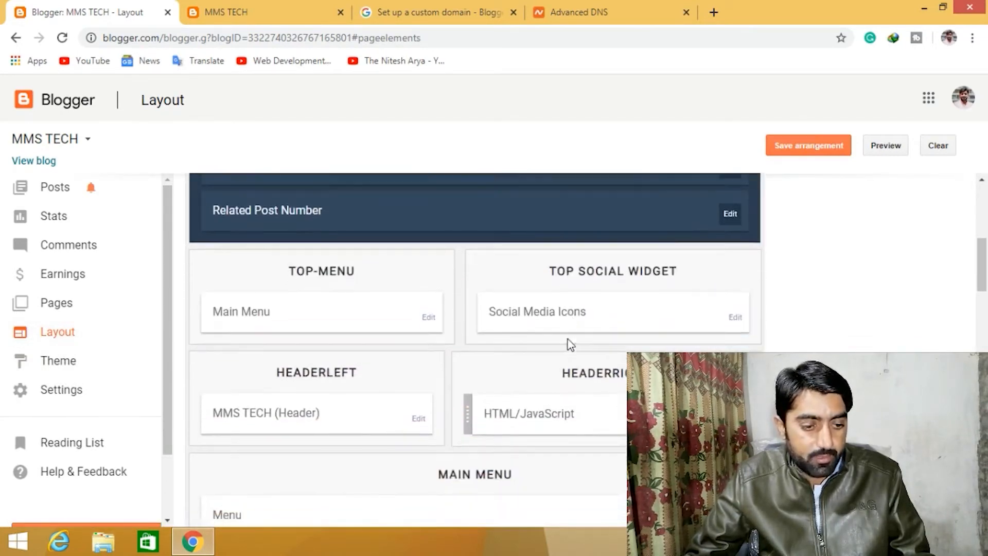
pyautogui.scroll(-1, 610, 345)
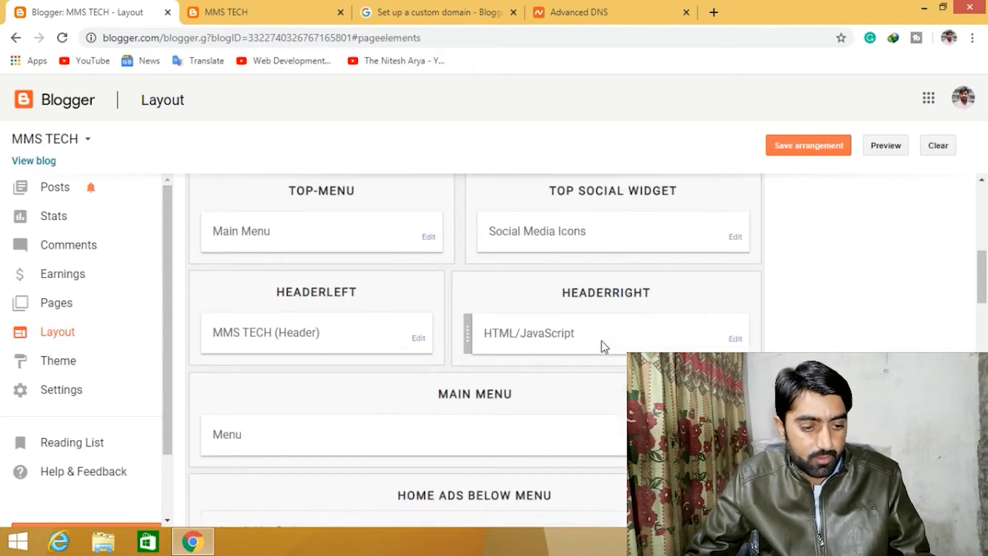
pyautogui.scroll(-1, 664, 346)
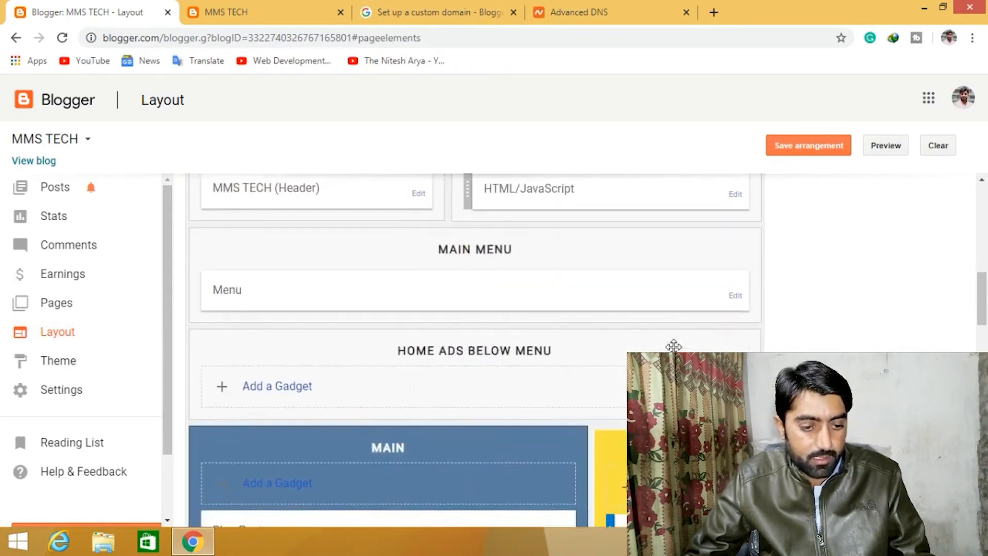
pyautogui.scroll(1, 556, 348)
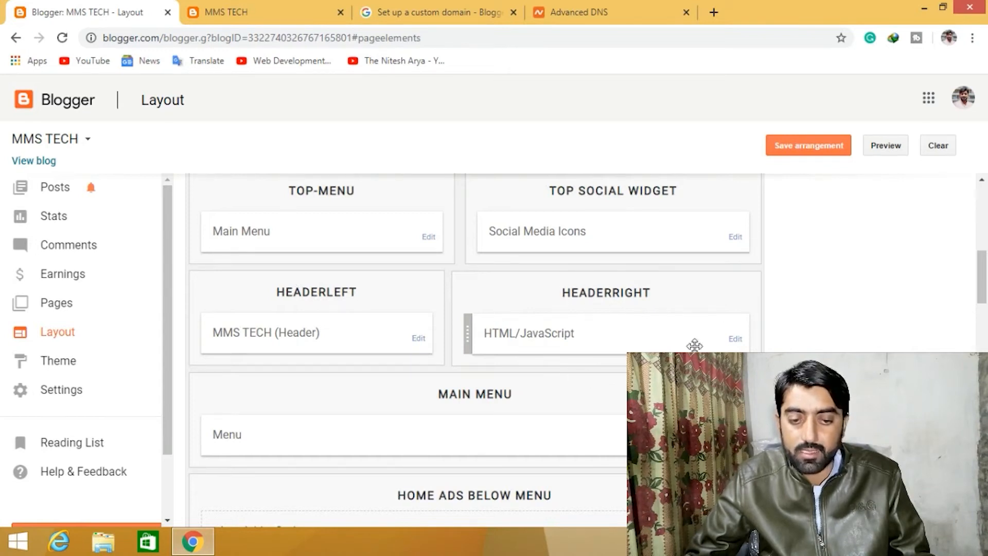
pyautogui.click(418, 339)
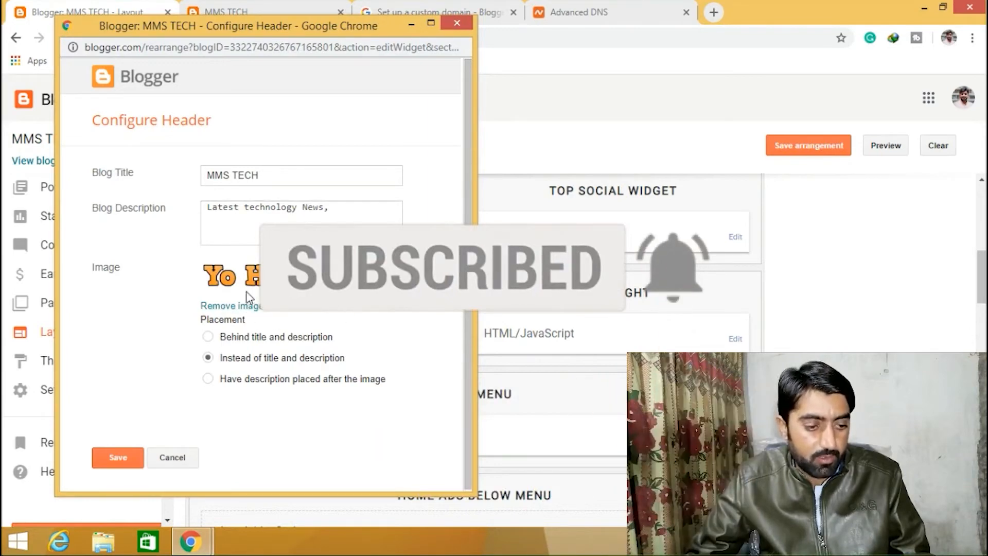
pyautogui.click(250, 307)
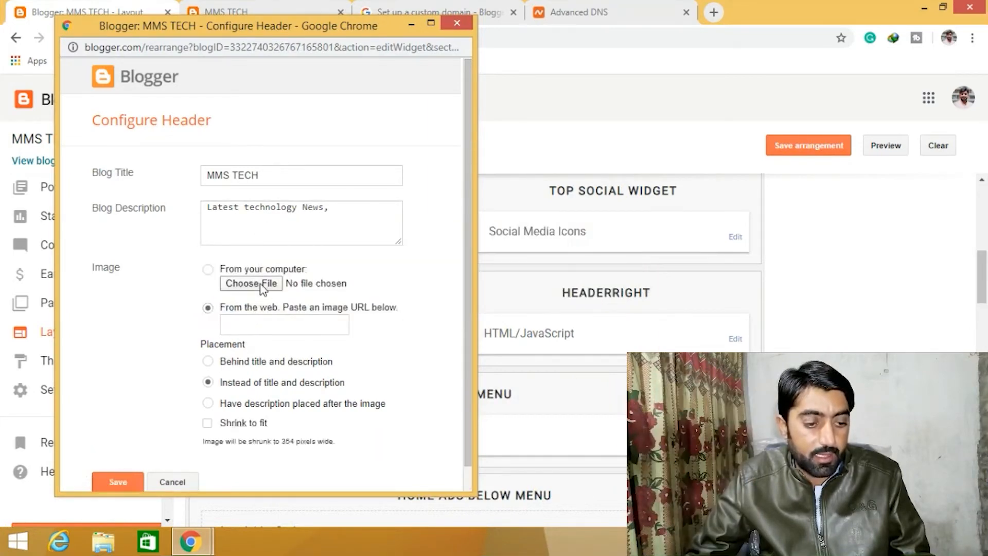
pyautogui.click(251, 283)
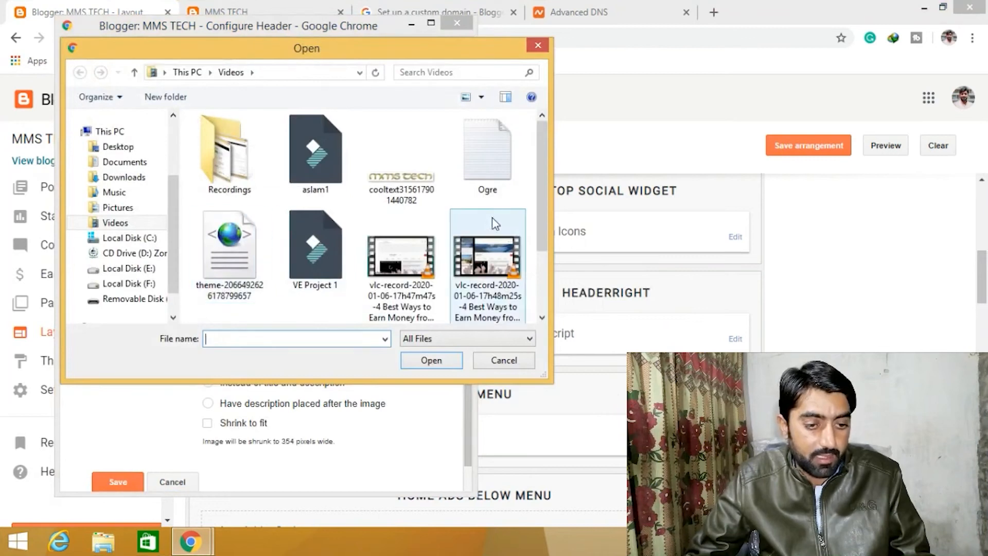
pyautogui.click(410, 187)
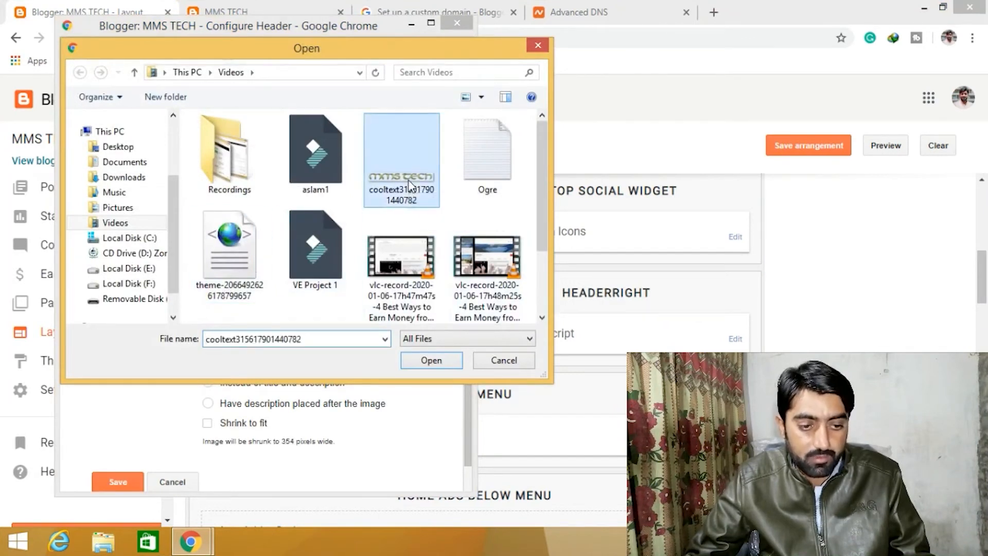
pyautogui.click(430, 360)
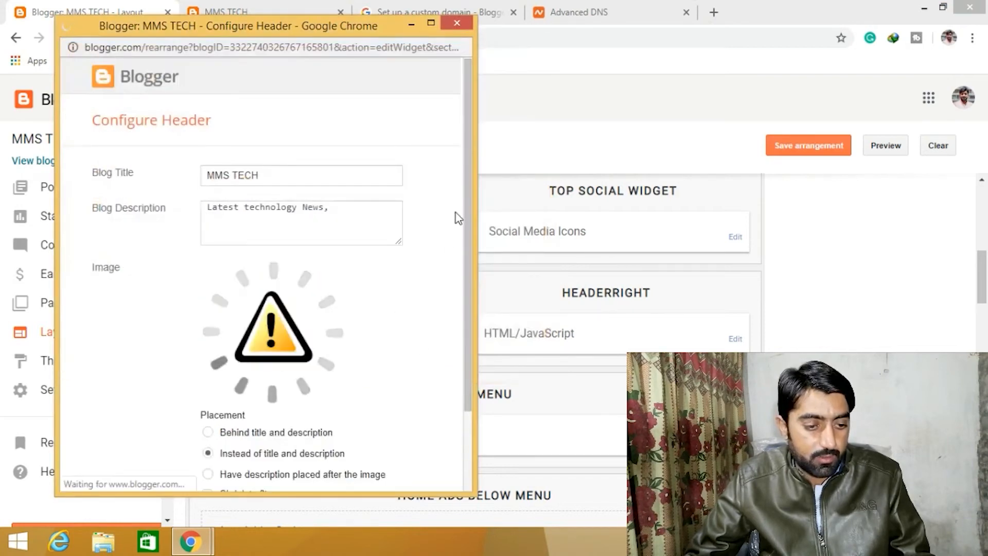
pyautogui.moveTo(463, 183); pyautogui.dragTo(474, 287)
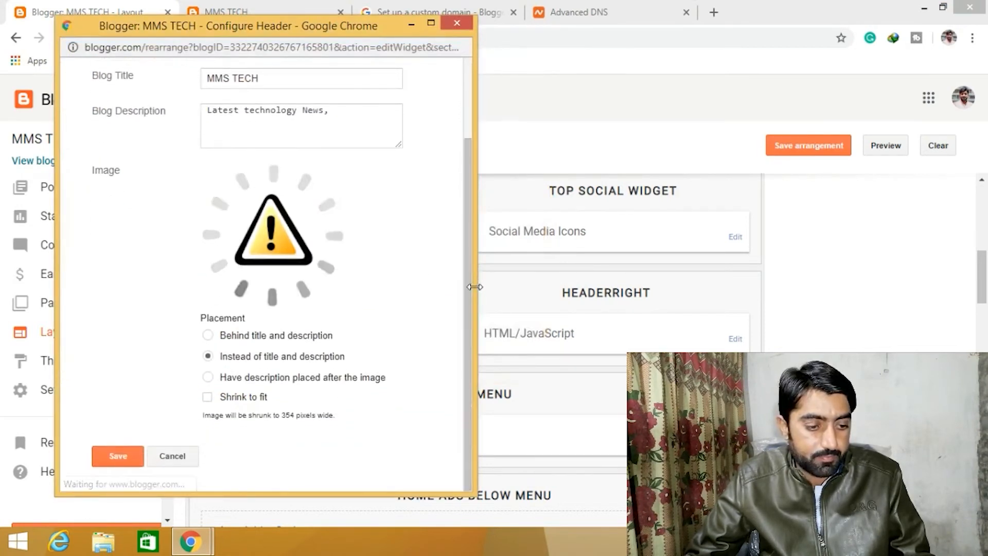
pyautogui.click(118, 453)
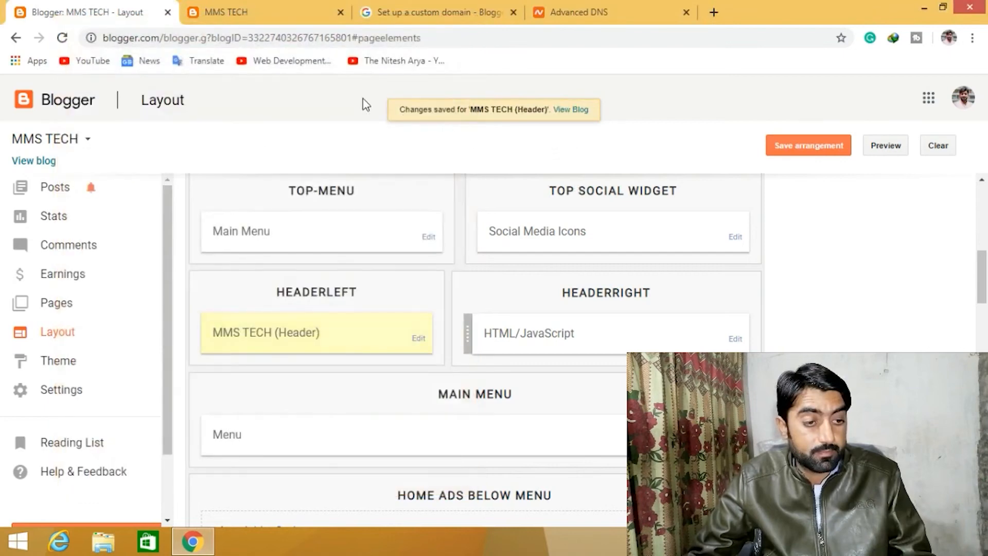
# - Reload the blog at mmstech.club and look over the new header and menus
pyautogui.click(280, 10)
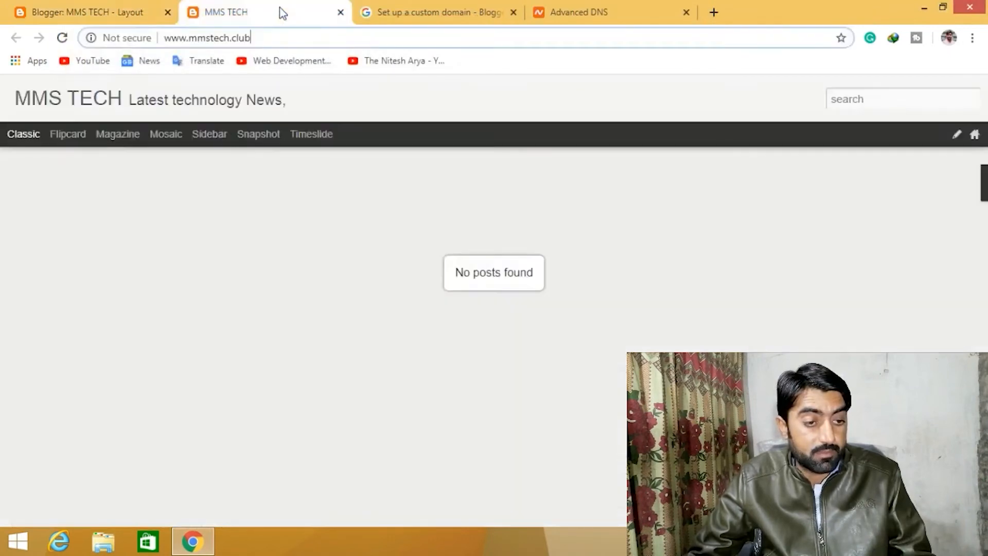
pyautogui.click(62, 39)
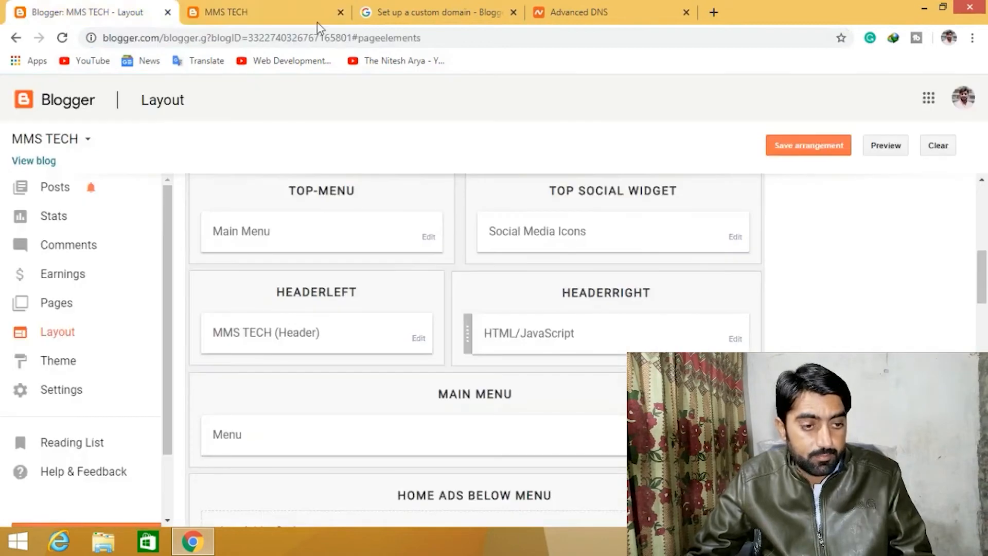
pyautogui.click(316, 20)
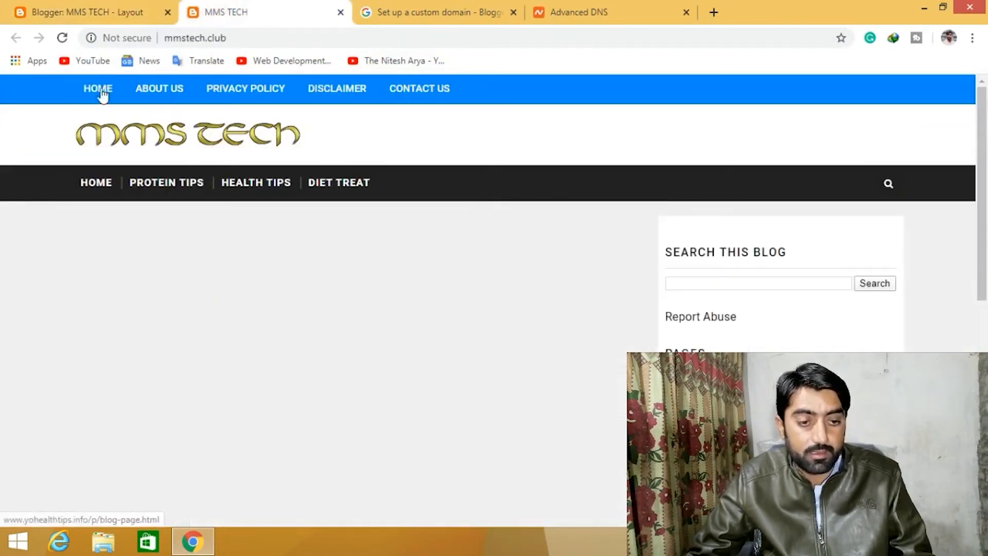
pyautogui.scroll(-3, 428, 170)
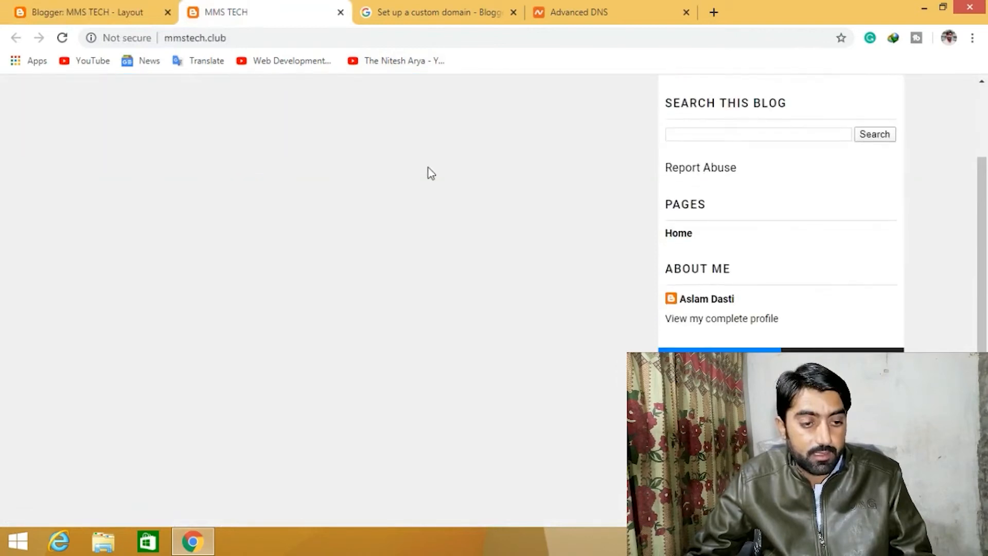
pyautogui.scroll(-5, 431, 173)
pyautogui.scroll(8, 431, 173)
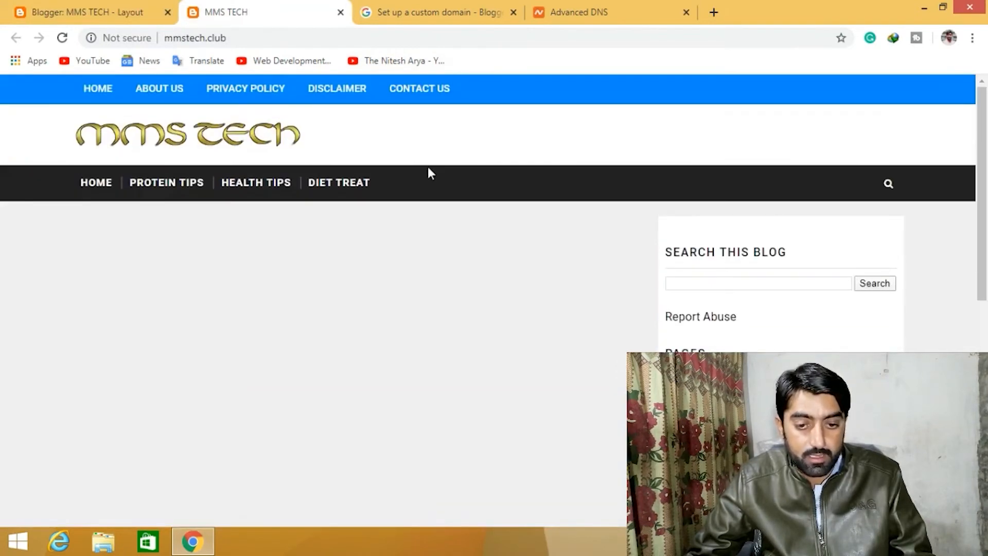
pyautogui.click(116, 6)
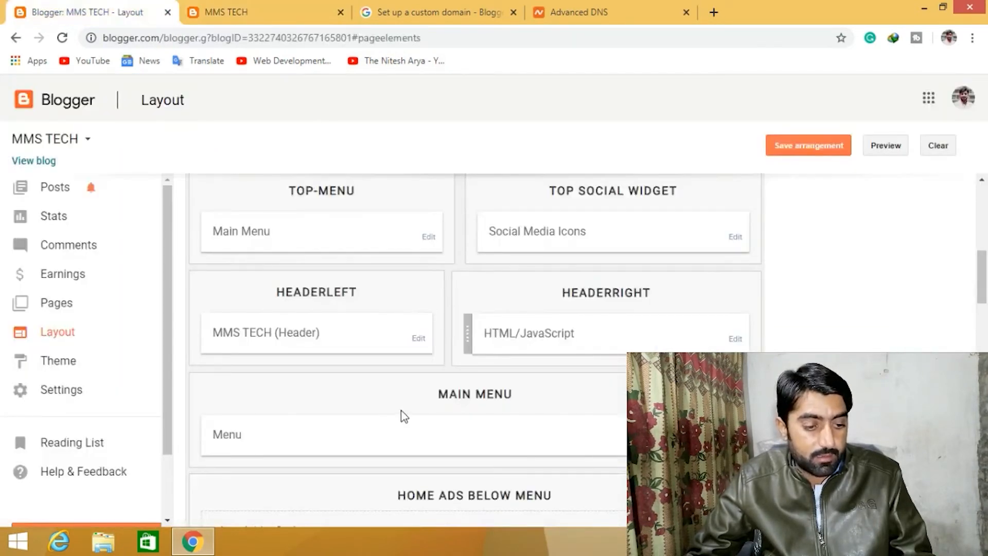
# - Open the Main Menu link list gadget's configuration in Layout to review its links
pyautogui.scroll(-3, 395, 397)
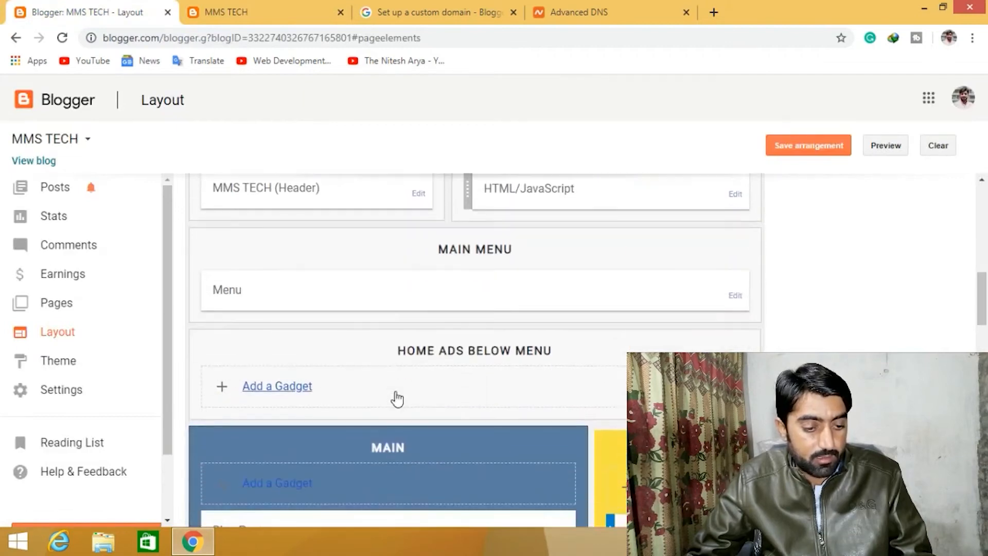
pyautogui.scroll(3, 395, 400)
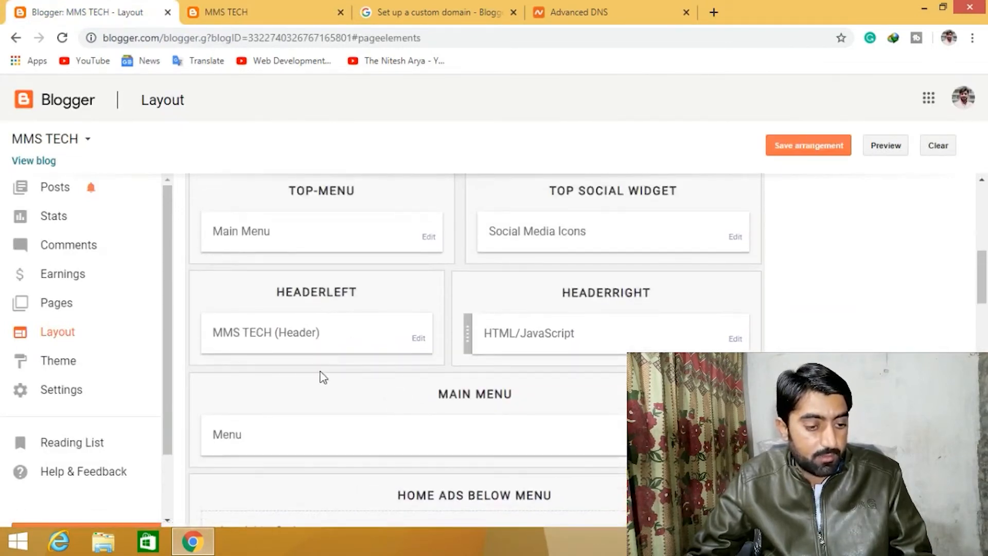
pyautogui.scroll(-3, 365, 360)
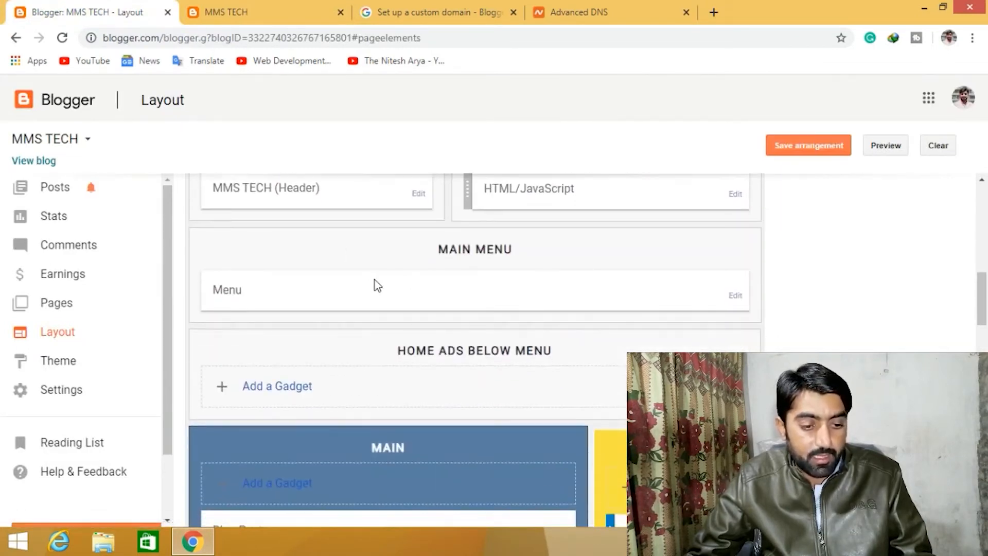
pyautogui.scroll(3, 613, 305)
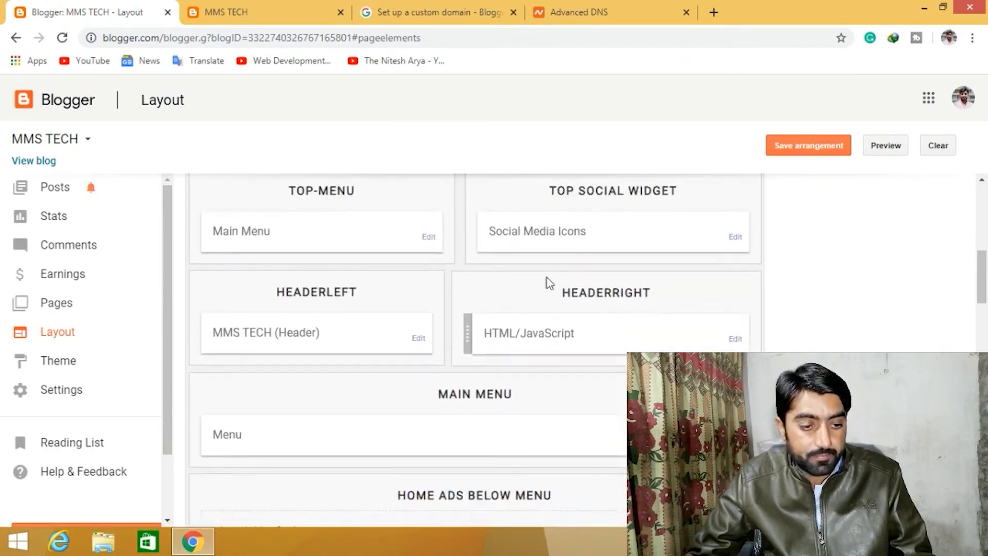
pyautogui.click(428, 240)
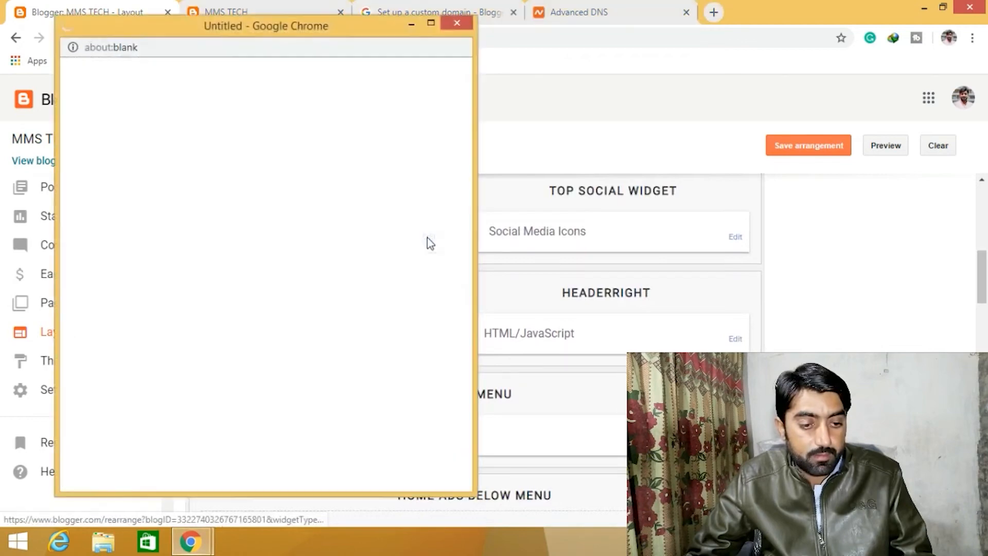
pyautogui.moveTo(317, 28); pyautogui.dragTo(368, 101)
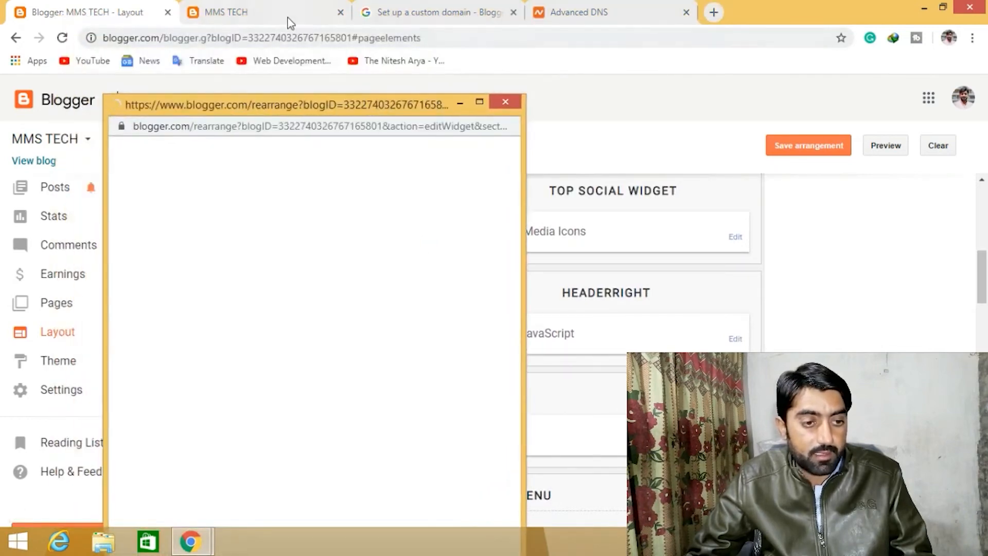
pyautogui.click(289, 22)
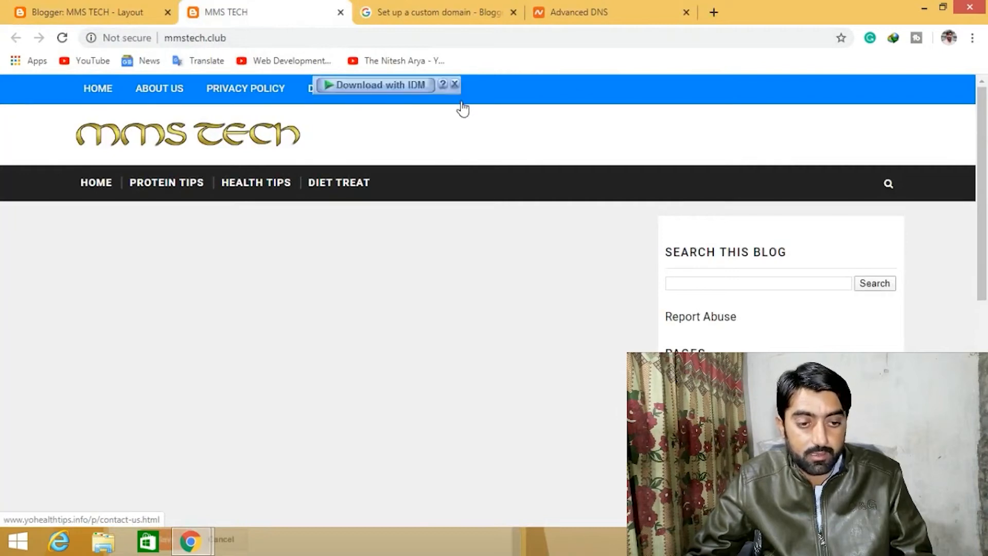
pyautogui.click(80, 11)
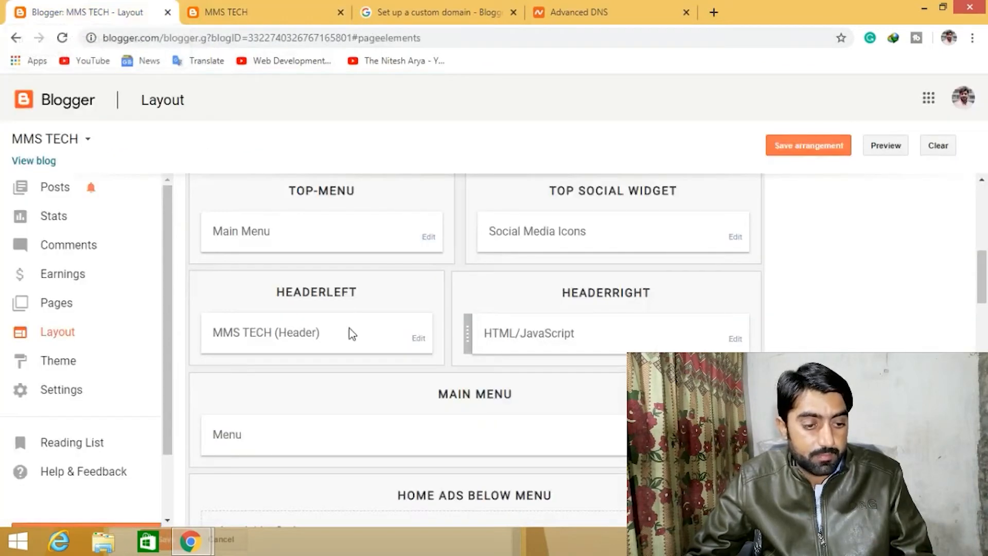
pyautogui.moveTo(209, 547)
pyautogui.click(288, 453)
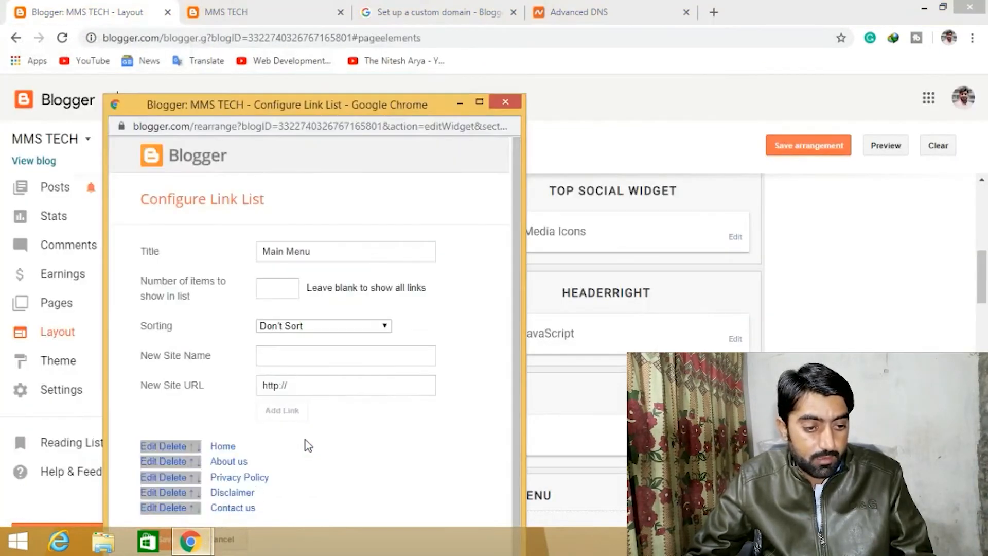
pyautogui.moveTo(515, 218); pyautogui.dragTo(514, 286)
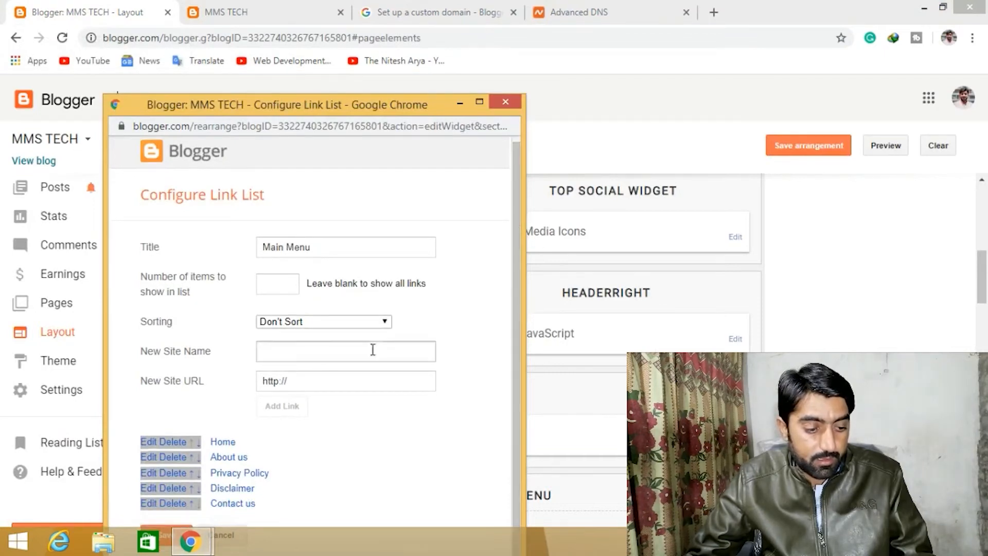
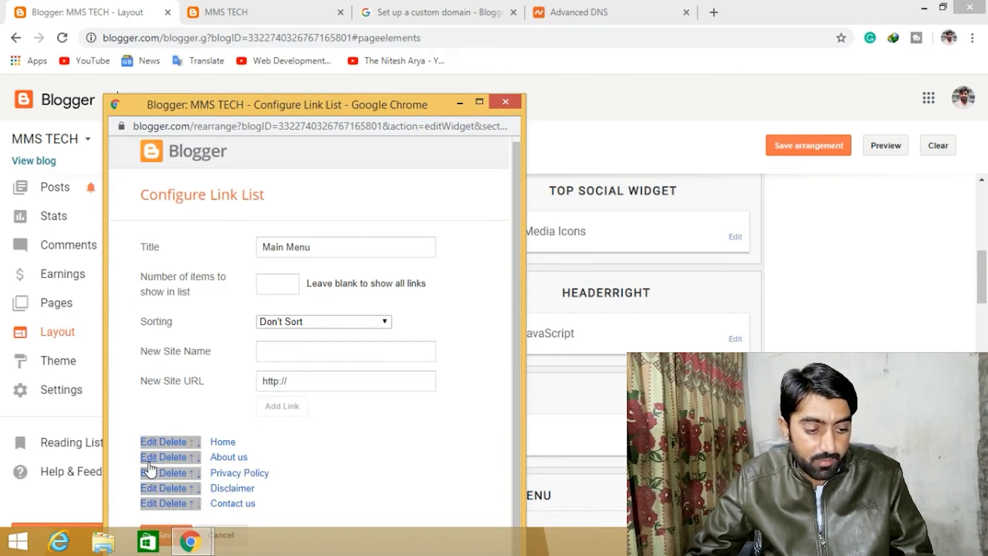
# - Reorder the Main Menu links to Home, Privacy Policy, About us, Disclaimer, Contact us and save the gadget
pyautogui.click(192, 458)
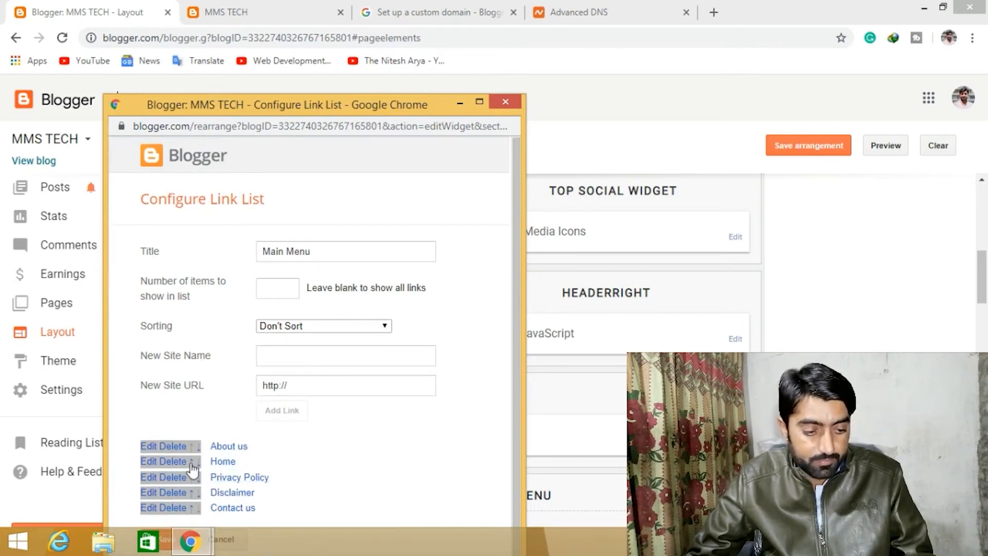
pyautogui.click(198, 466)
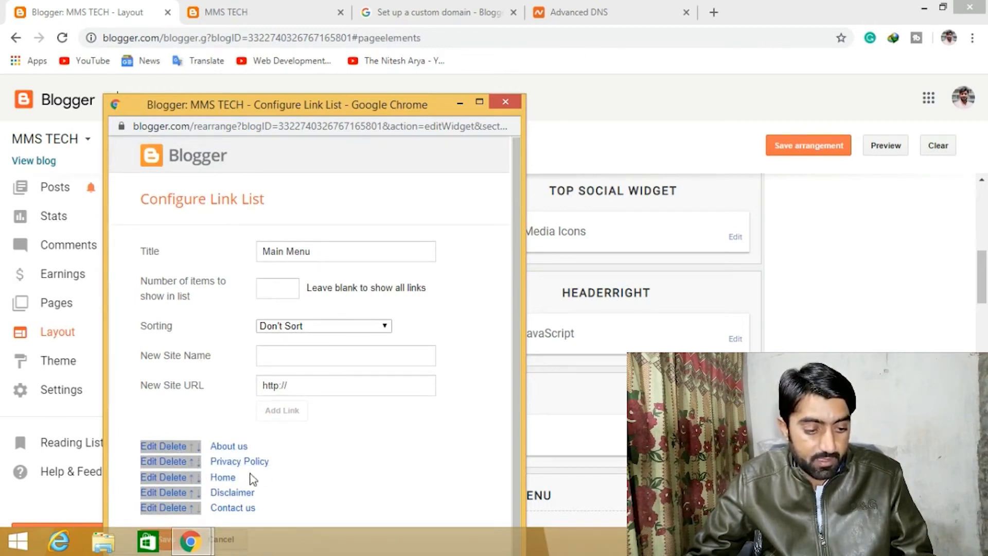
pyautogui.click(191, 462)
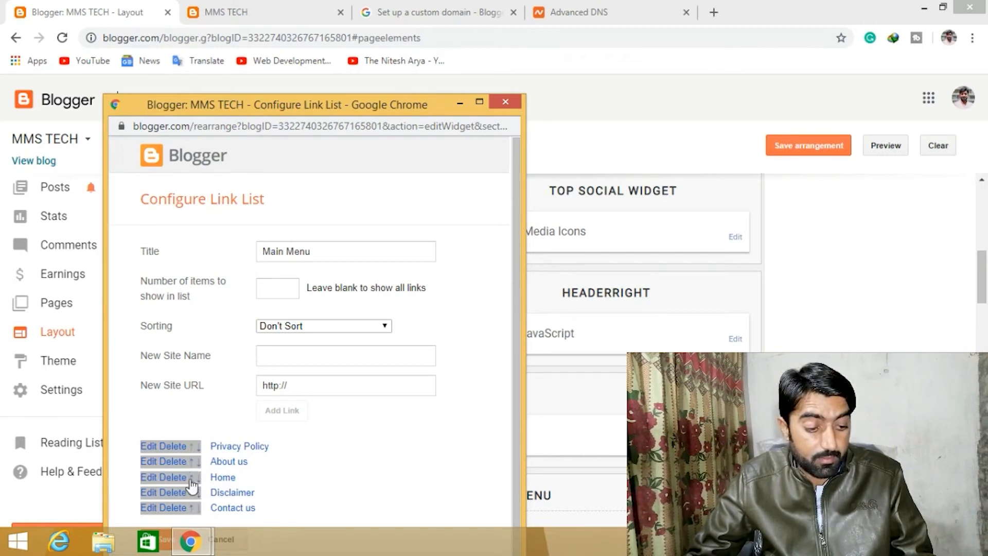
pyautogui.click(192, 478)
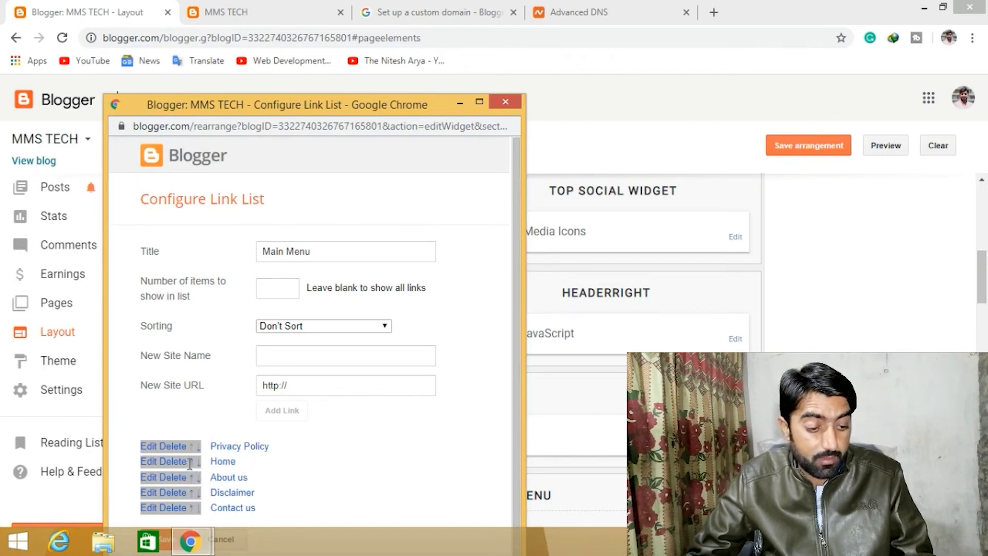
pyautogui.click(192, 466)
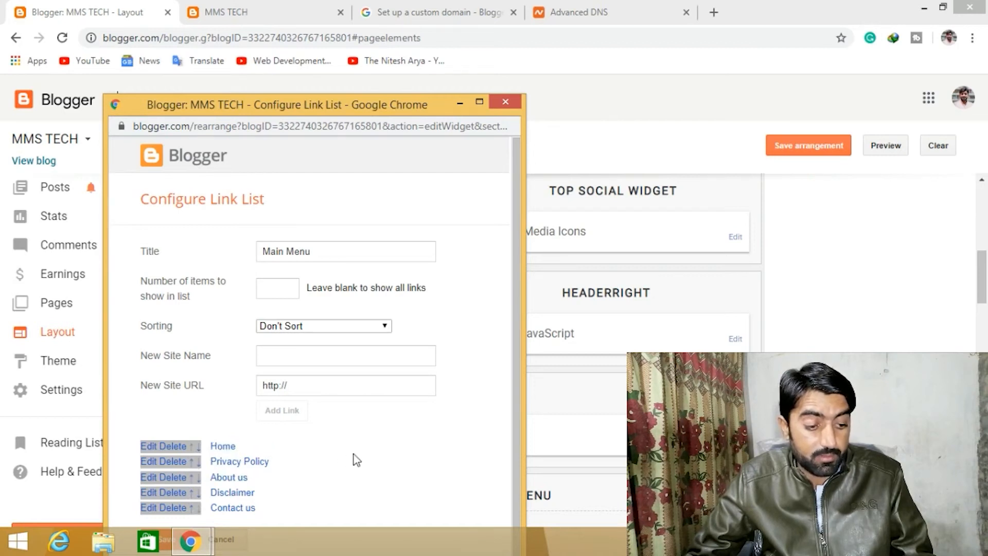
pyautogui.scroll(-1, 490, 374)
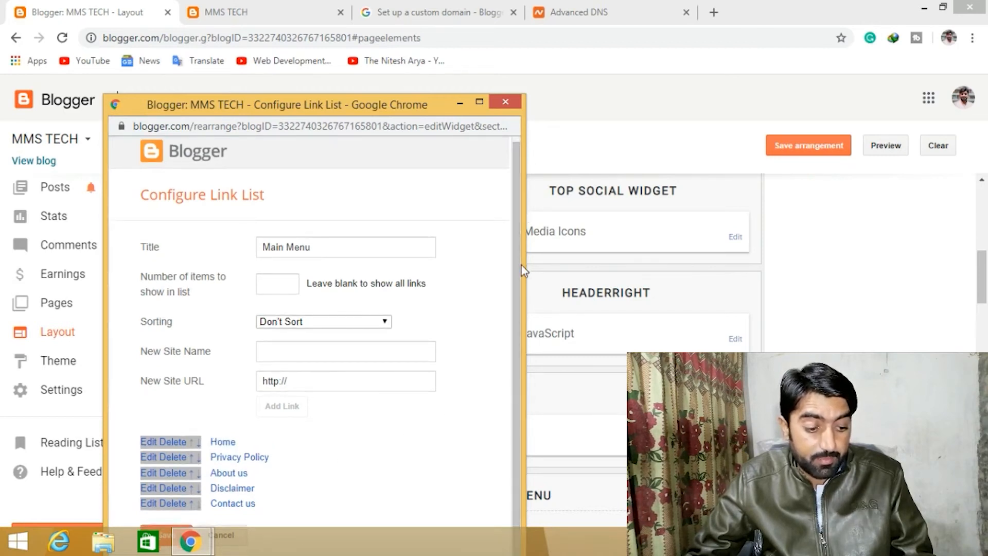
pyautogui.moveTo(393, 106); pyautogui.dragTo(400, 27)
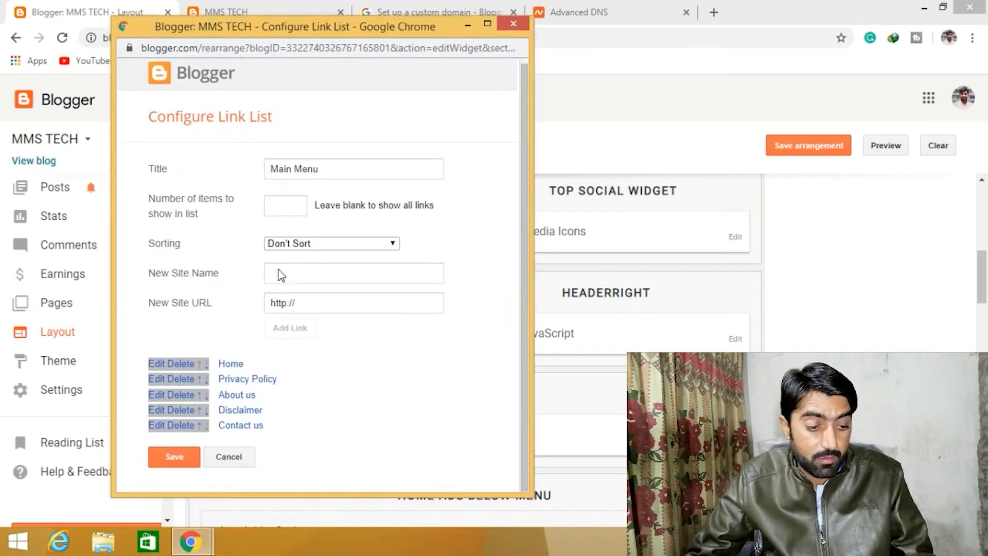
pyautogui.click(184, 458)
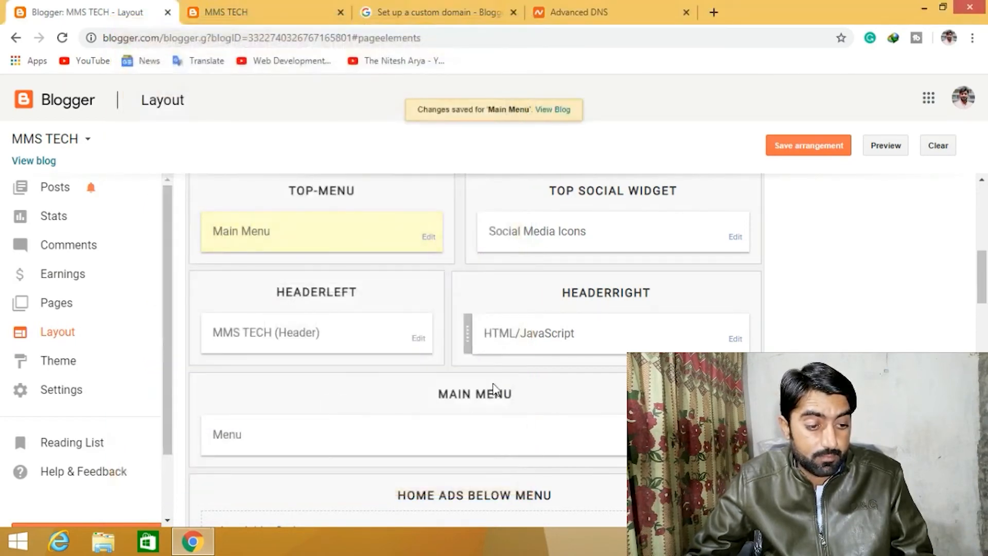
# - Look over the live blog's menu bar and open the Menu link list gadget's configuration in Layout
pyautogui.scroll(-1, 475, 350)
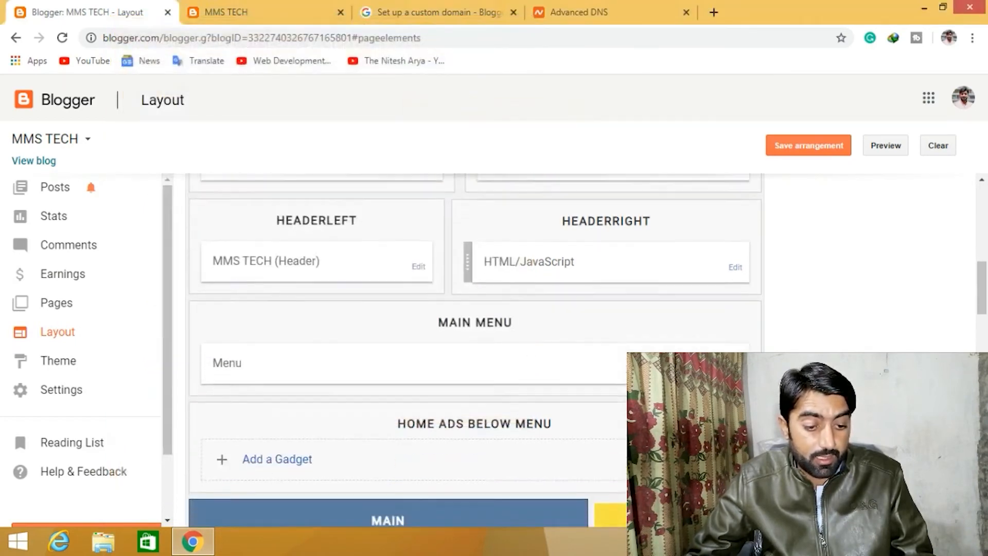
pyautogui.scroll(1, 475, 350)
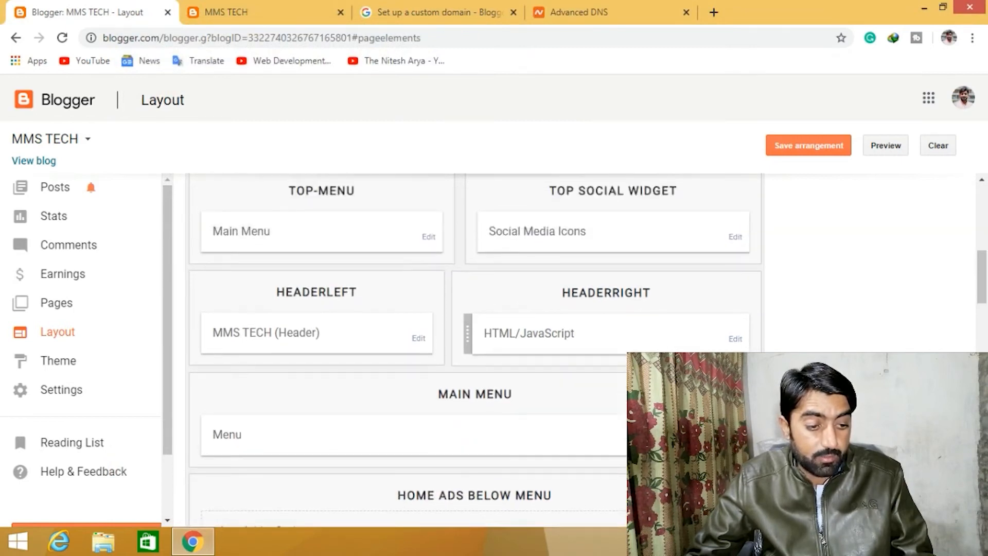
pyautogui.scroll(-2, 571, 362)
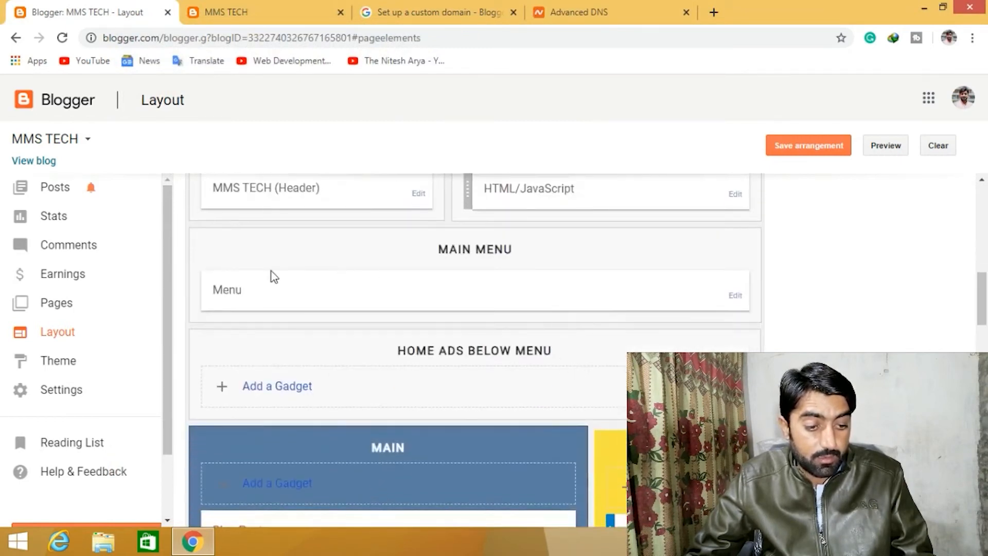
pyautogui.click(302, 4)
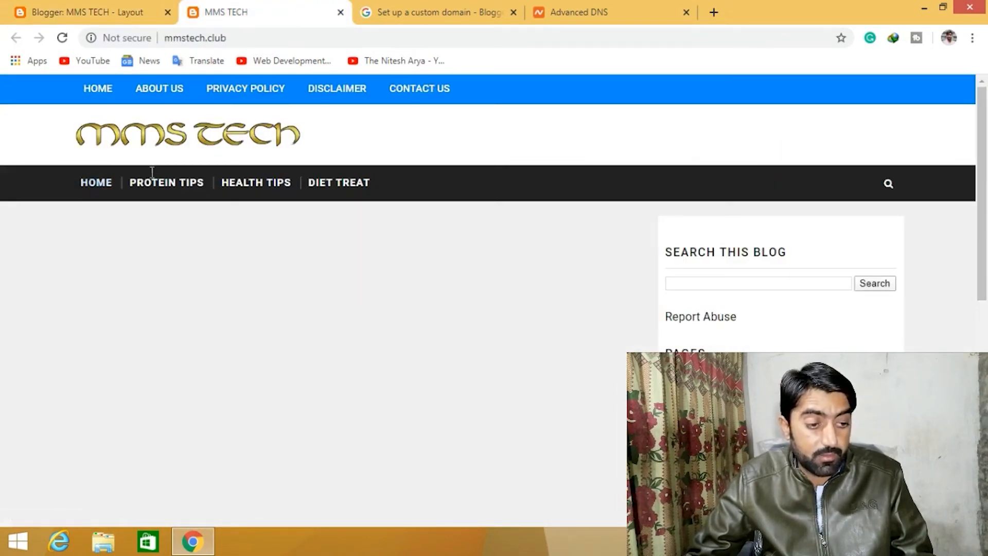
pyautogui.click(52, 6)
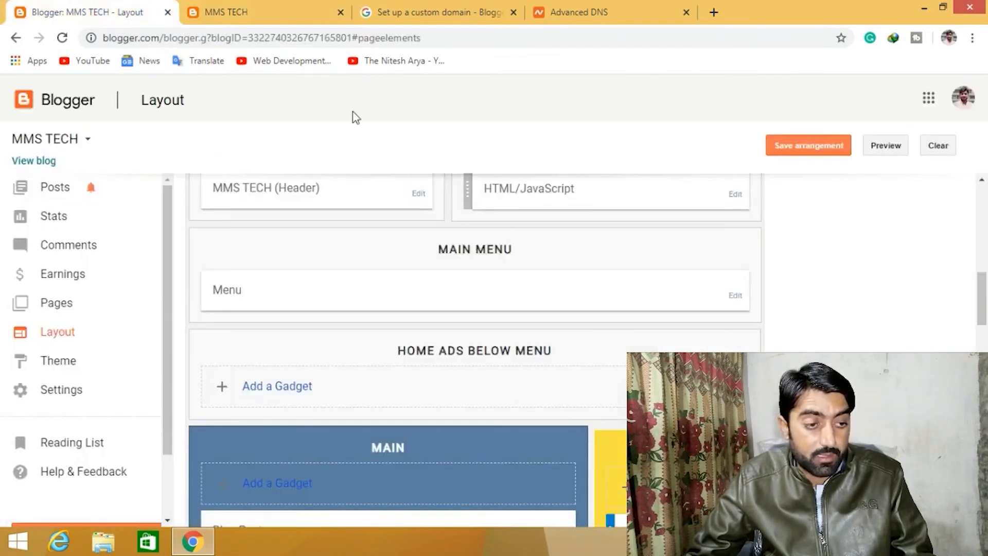
pyautogui.click(735, 297)
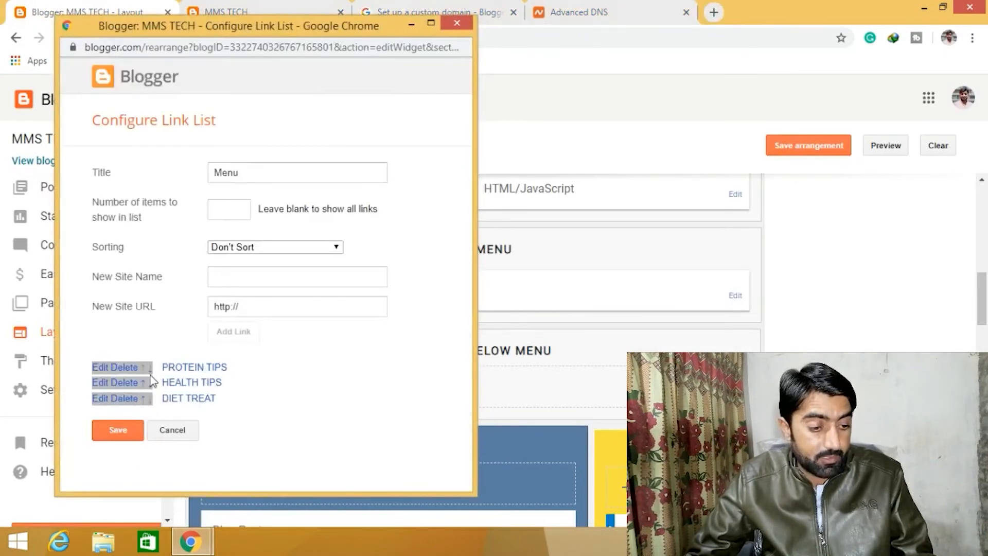
# - Edit the PROTEIN TIPS link, renaming it News and clearing its URL, then save the link
pyautogui.click(102, 367)
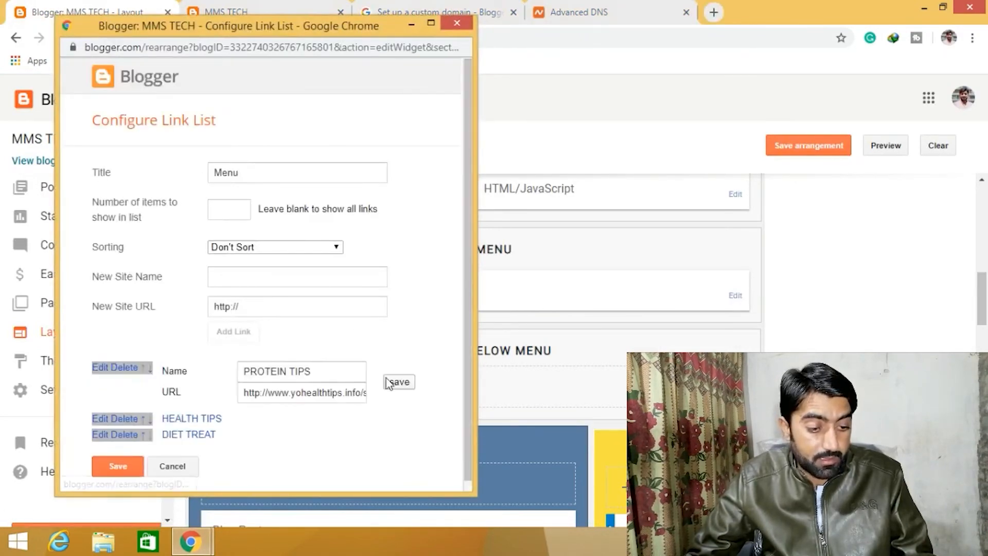
pyautogui.click(320, 372)
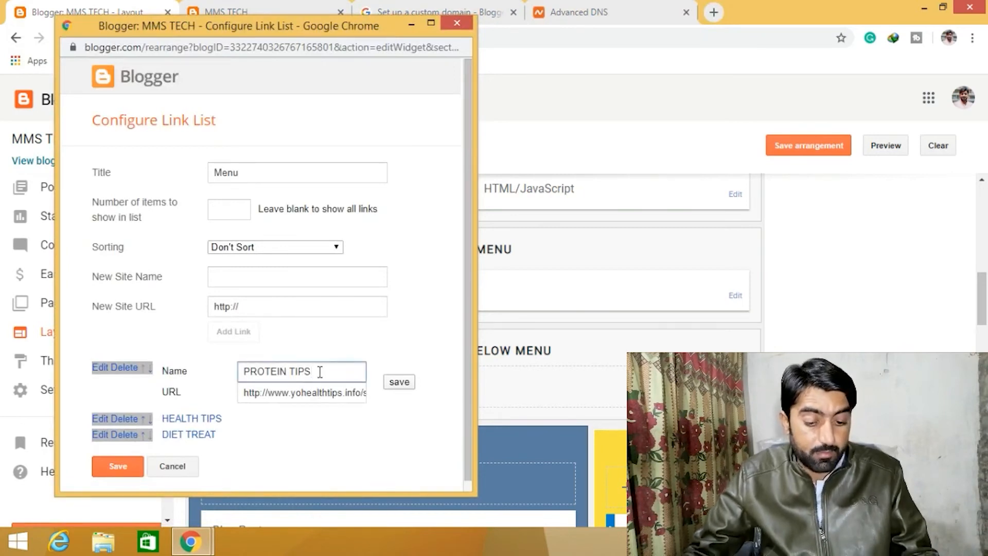
pyautogui.press('BackSpace')
pyautogui.press('BackSpace')
pyautogui.press('BackSpace')
pyautogui.press('BackSpace')
pyautogui.press('BackSpace')
pyautogui.press('BackSpace')
pyautogui.press('BackSpace')
pyautogui.press('BackSpace')
pyautogui.press('BackSpace')
pyautogui.press('BackSpace')
pyautogui.press('BackSpace')
pyautogui.press('BackSpace')
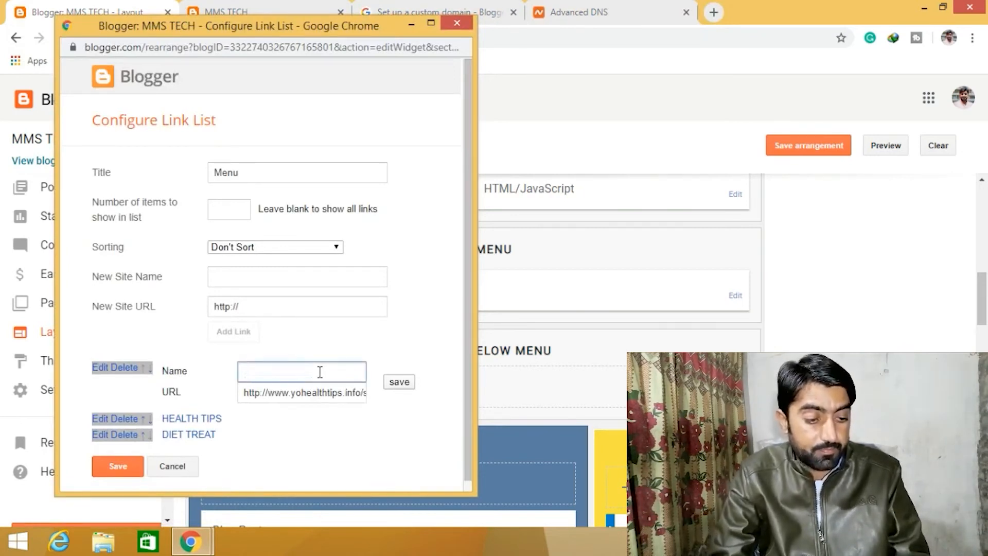
pyautogui.write('News')
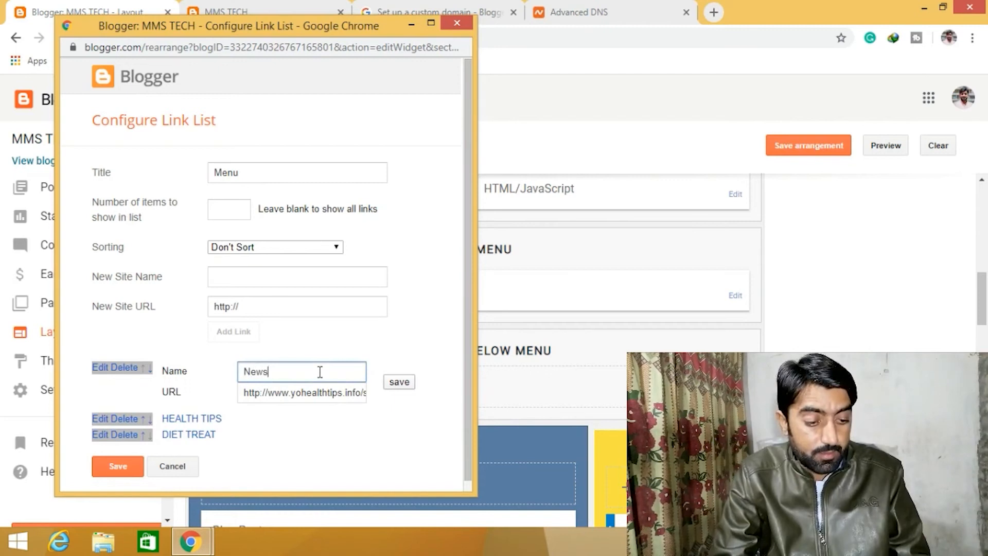
pyautogui.click(355, 393)
pyautogui.hotkey('ctrl', 'a')
pyautogui.press('BackSpace')
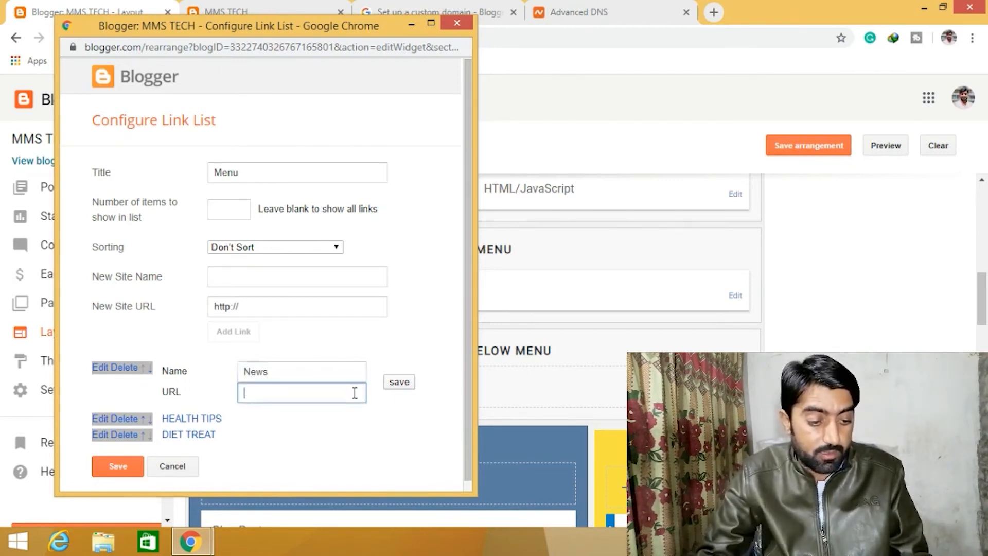
pyautogui.click(400, 382)
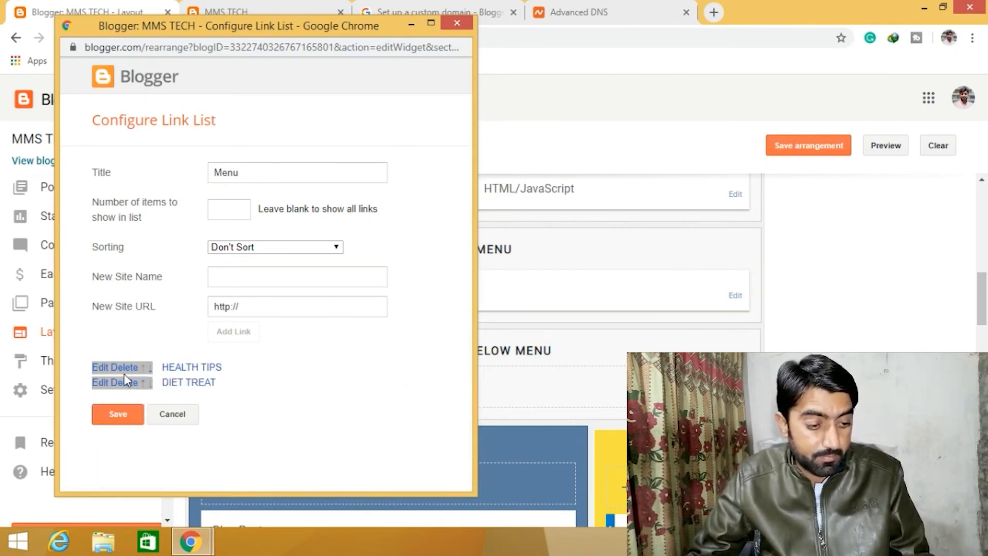
# - Edit the HEALTH TIPS link to be named Technology with URL # and save the link
pyautogui.click(101, 368)
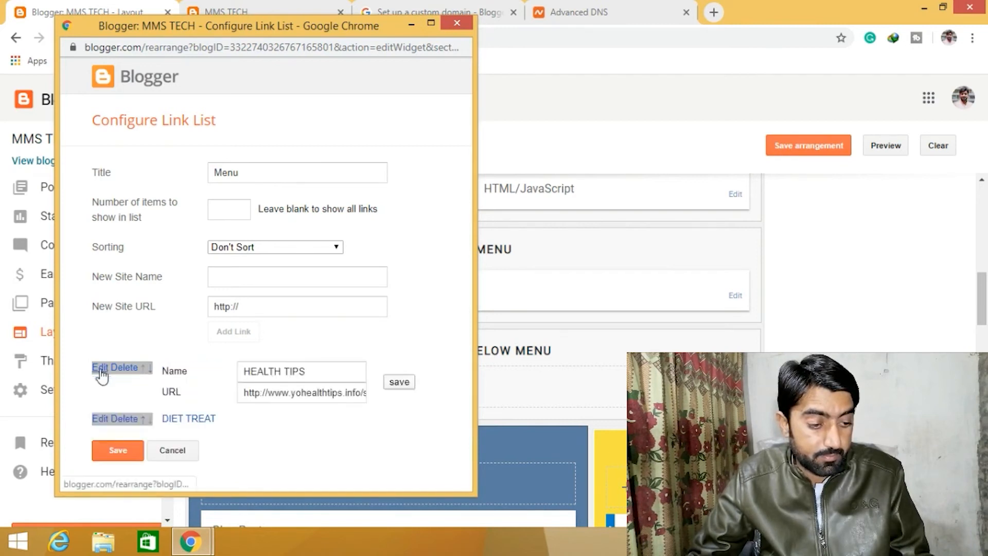
pyautogui.click(325, 371)
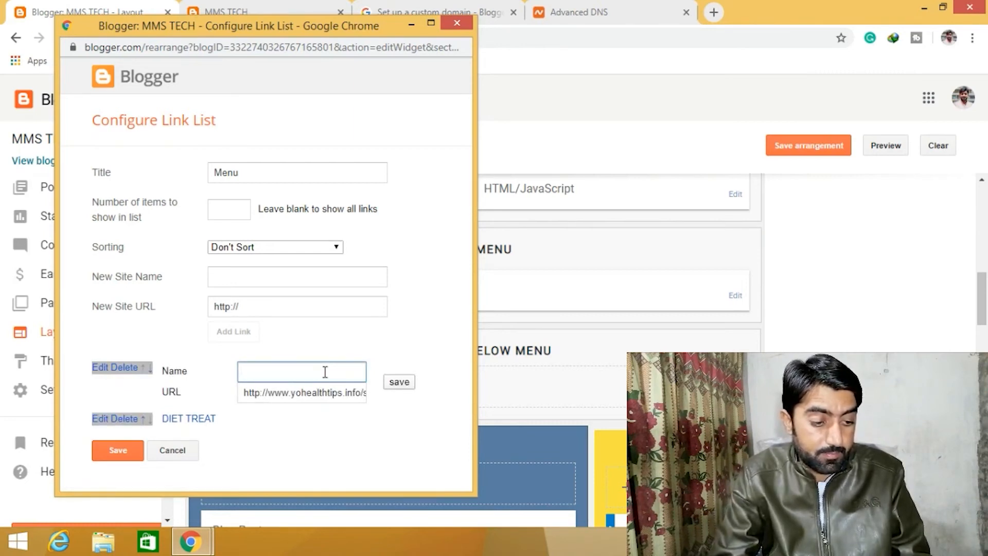
pyautogui.write('Tech')
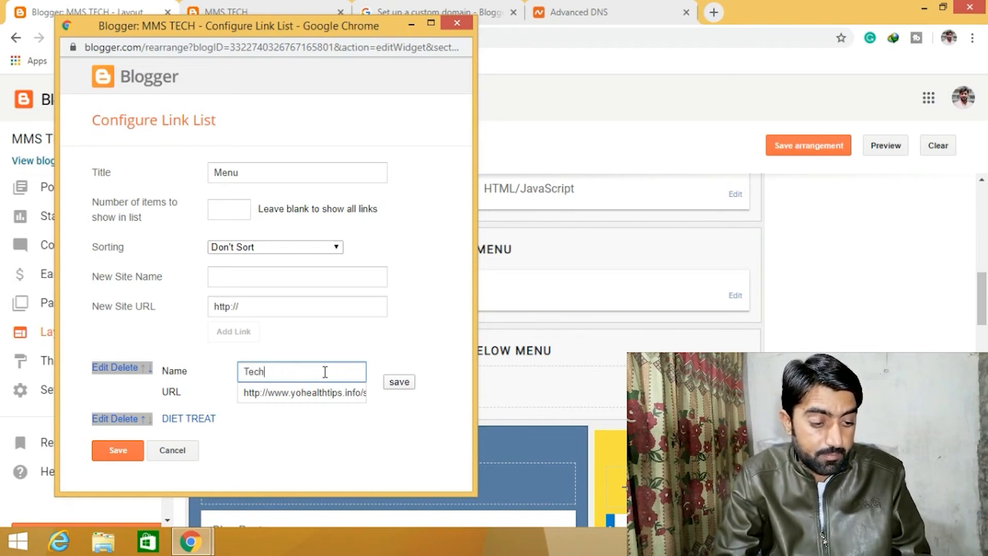
pyautogui.write('nolo')
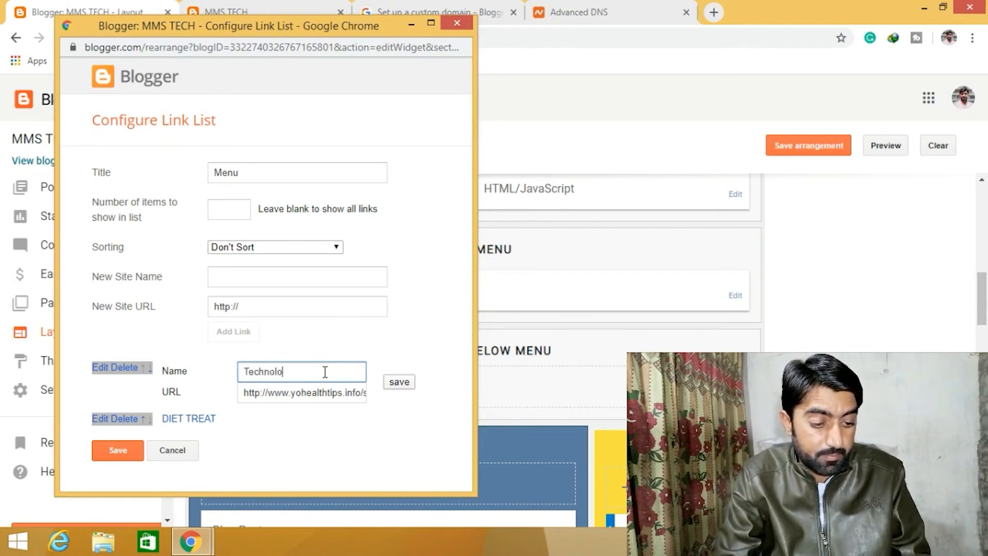
pyautogui.write('gy')
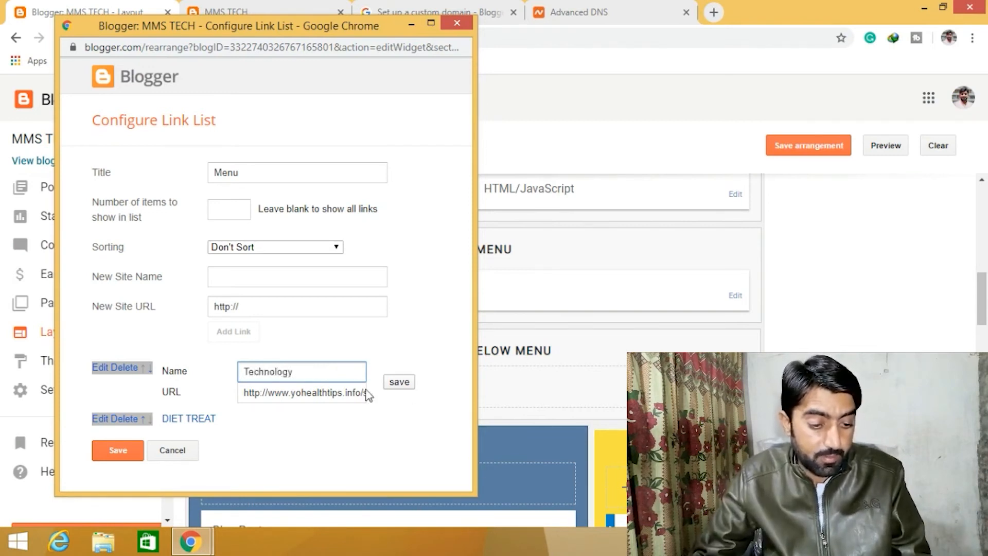
pyautogui.tripleClick(348, 394)
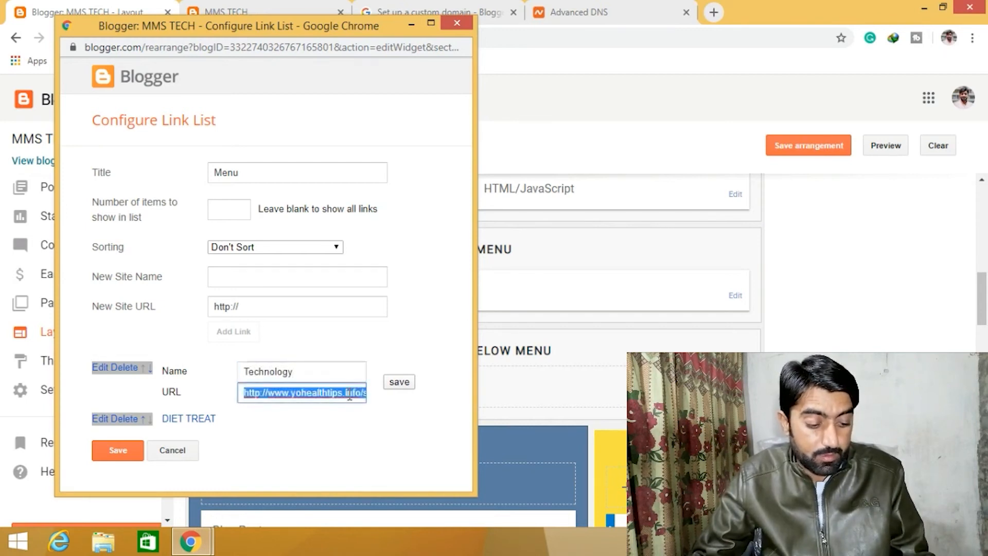
pyautogui.write('#')
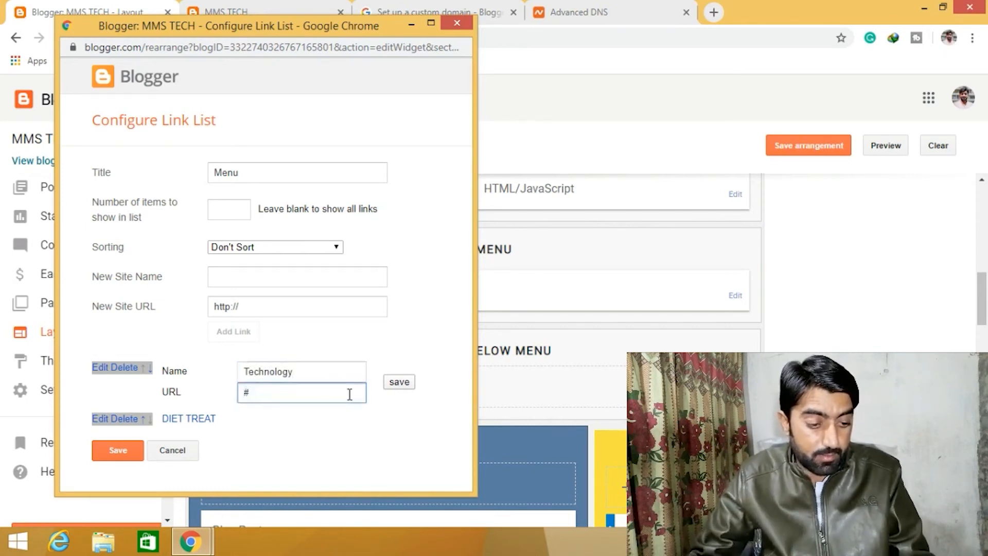
pyautogui.click(406, 383)
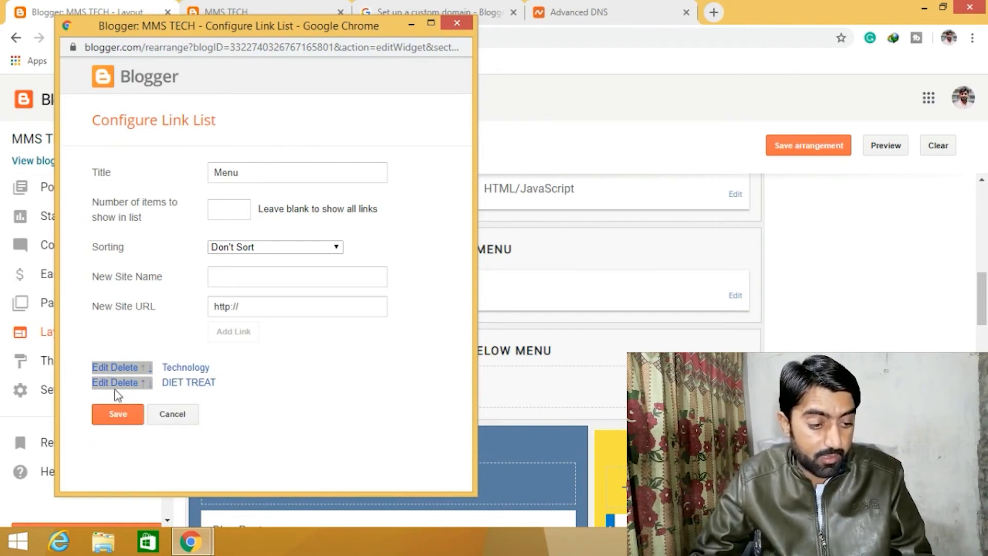
# - Edit the DIET TREAT link, renaming it Mobile Reviews with URL #, and save the link
pyautogui.click(104, 383)
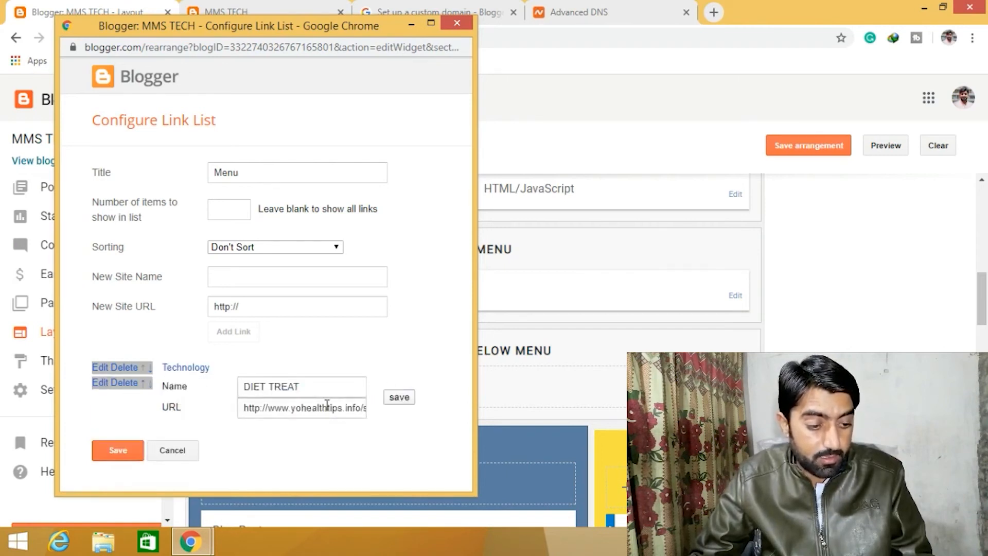
pyautogui.click(313, 391)
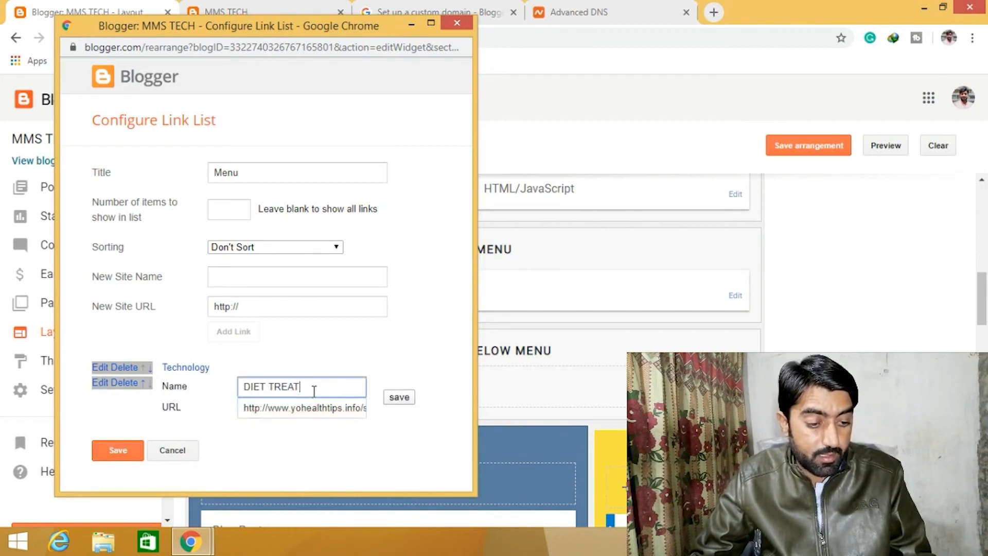
pyautogui.hotkey('ctrl', 'a')
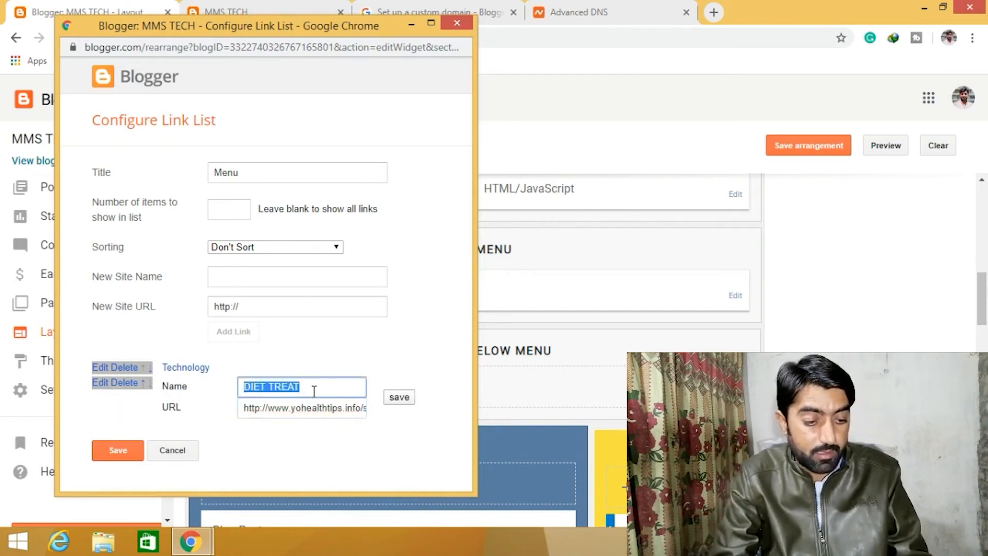
pyautogui.write('Mobile Reviews')
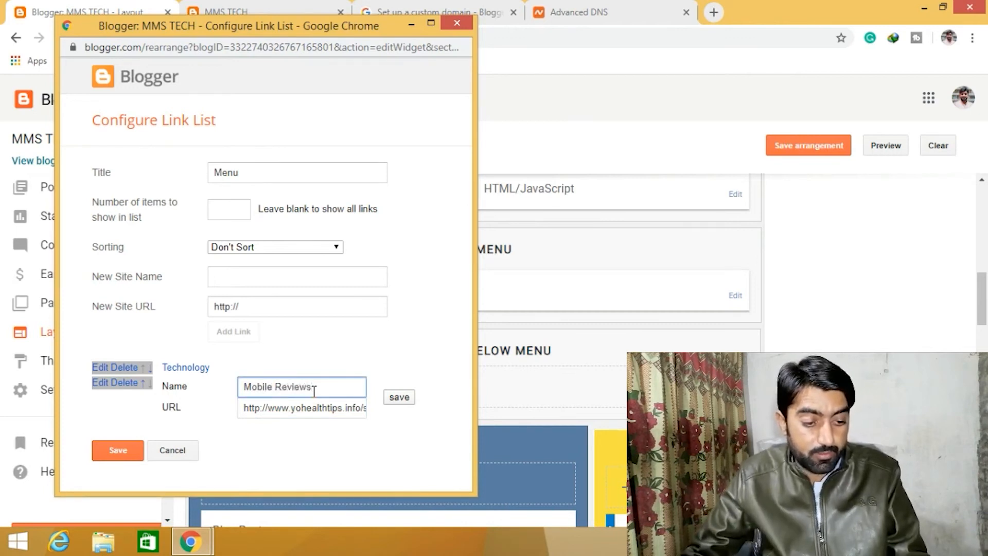
pyautogui.click(327, 410)
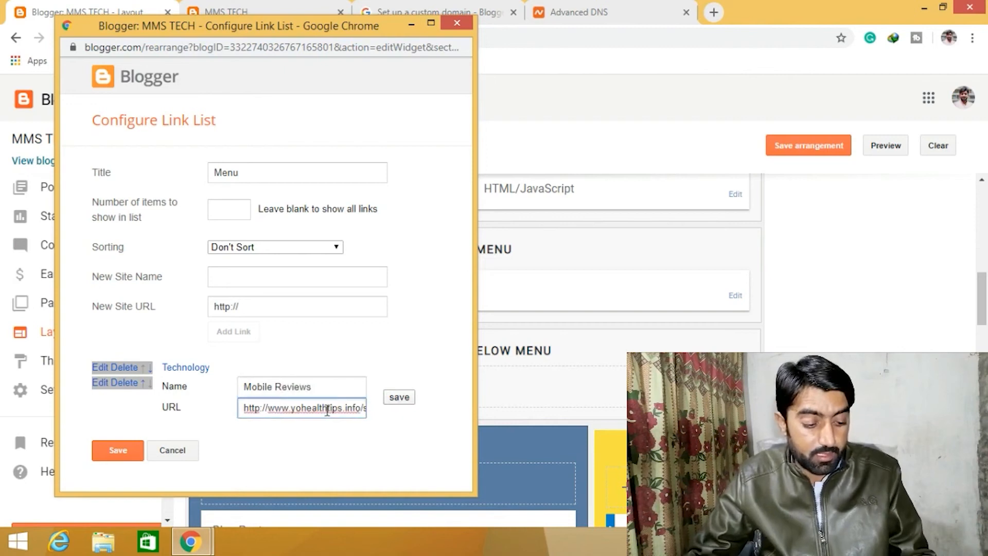
pyautogui.tripleClick(327, 410)
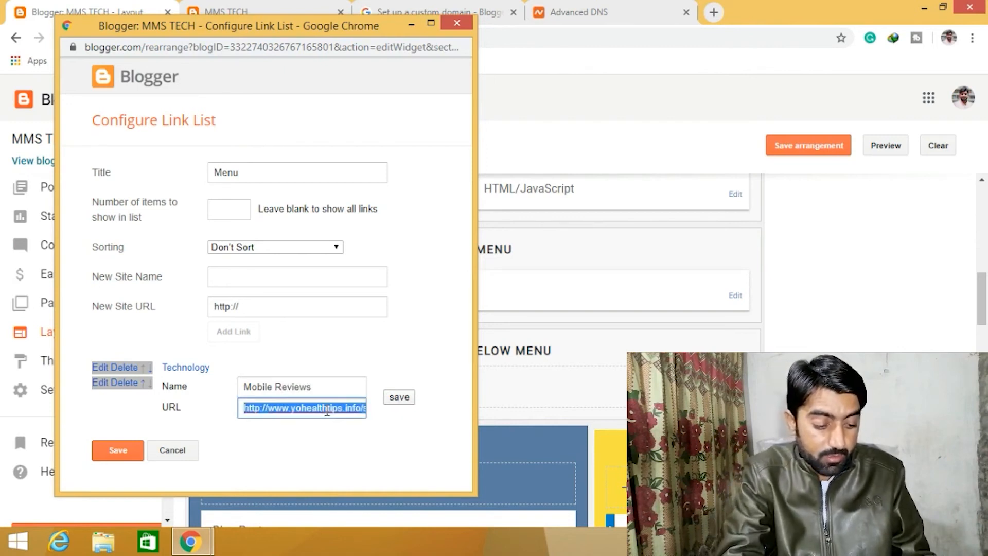
pyautogui.write('#')
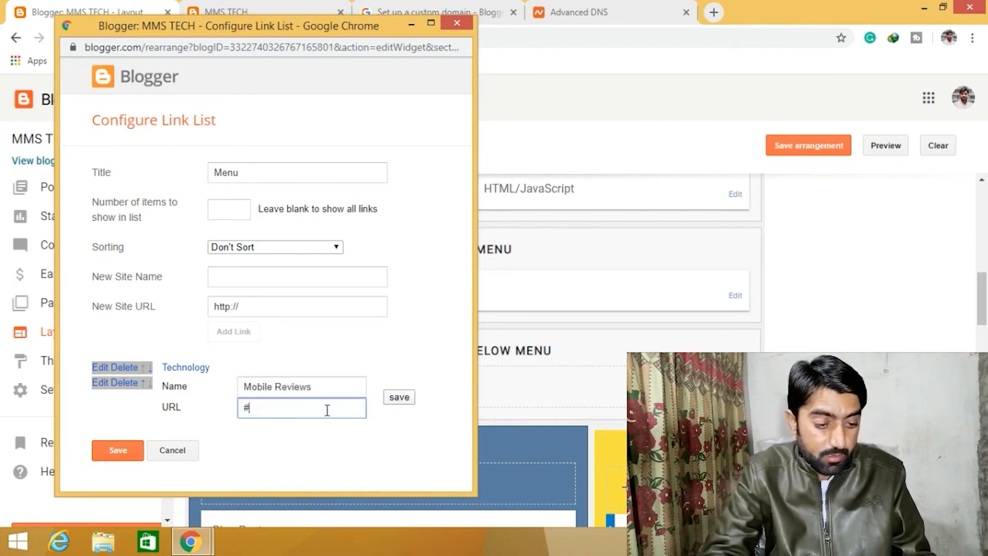
pyautogui.click(402, 398)
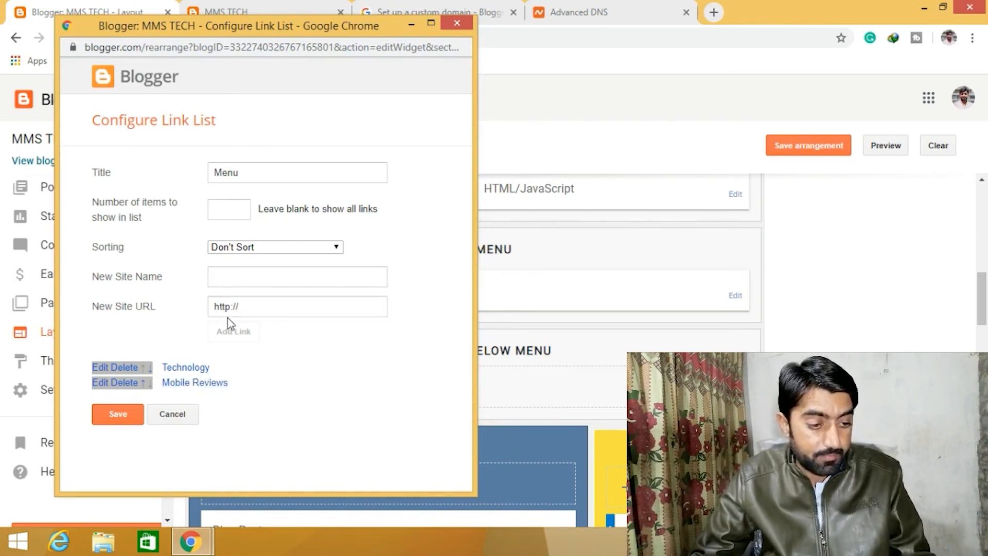
pyautogui.click(233, 279)
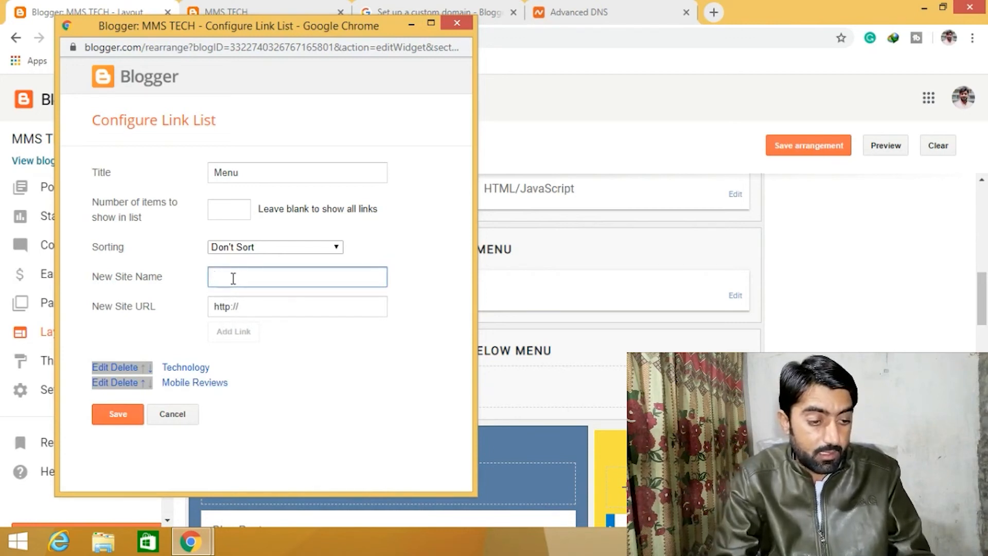
pyautogui.write('HOme')
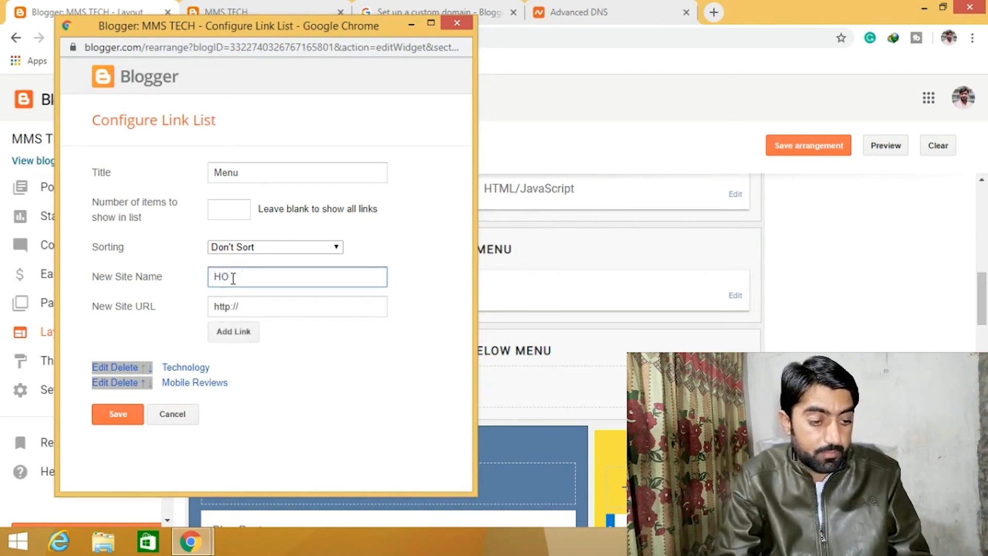
pyautogui.moveTo(271, 30); pyautogui.dragTo(287, 80)
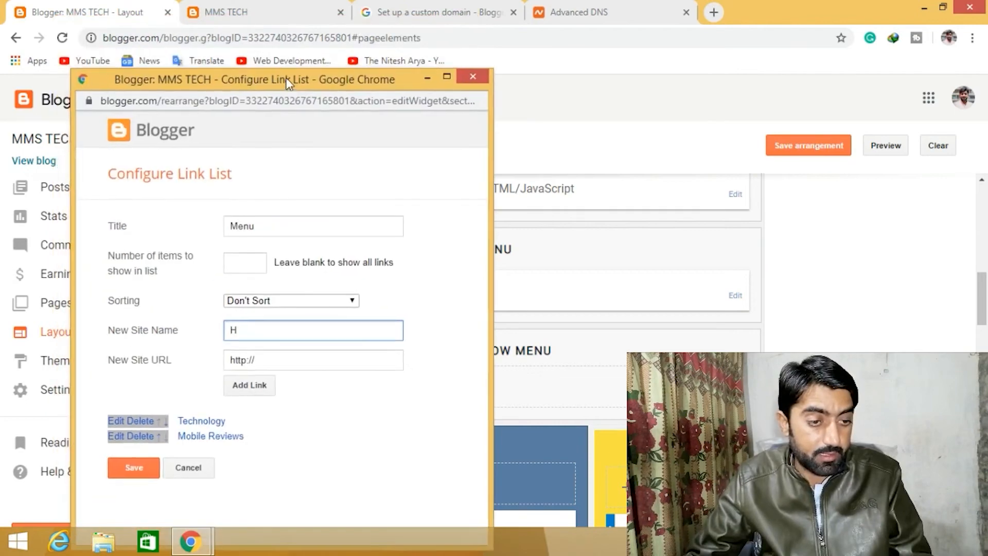
pyautogui.click(265, 20)
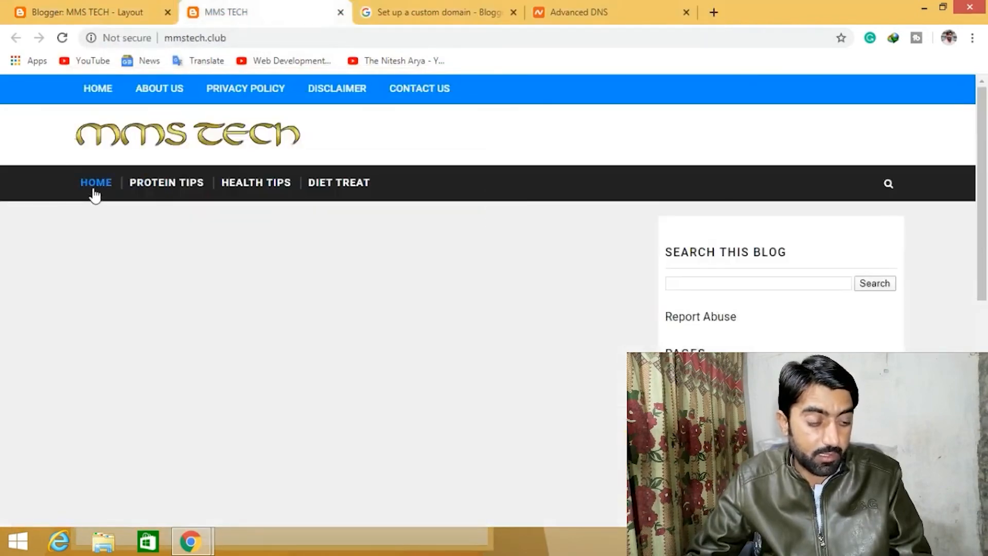
pyautogui.click(99, 13)
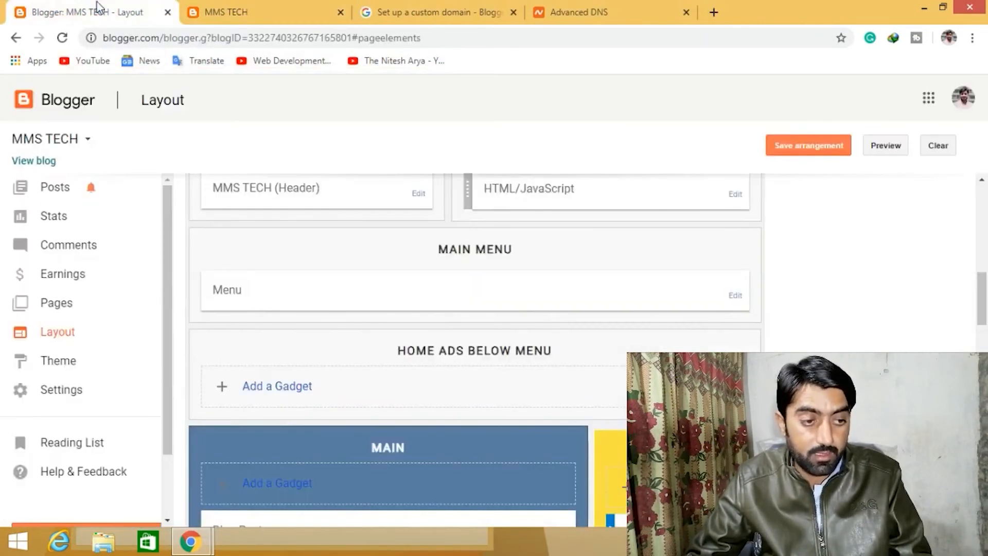
pyautogui.moveTo(190, 541)
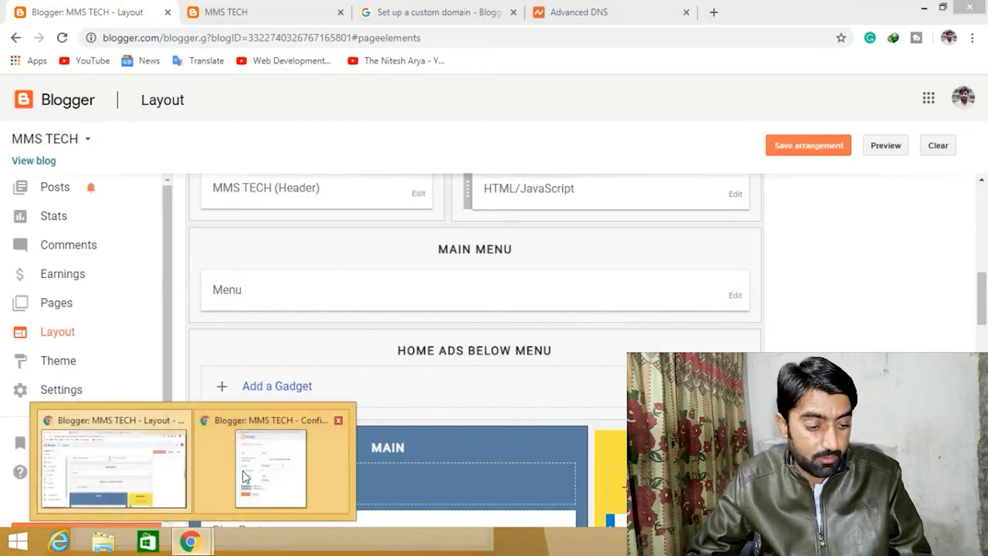
pyautogui.click(271, 466)
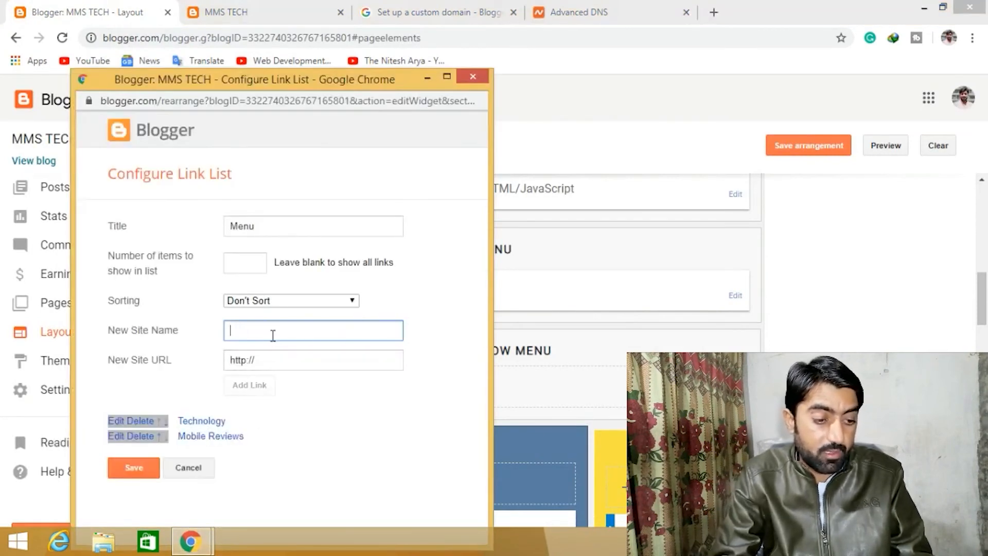
# - Add a new News link with URL # to the menu list and save the gadget
pyautogui.write('ews')
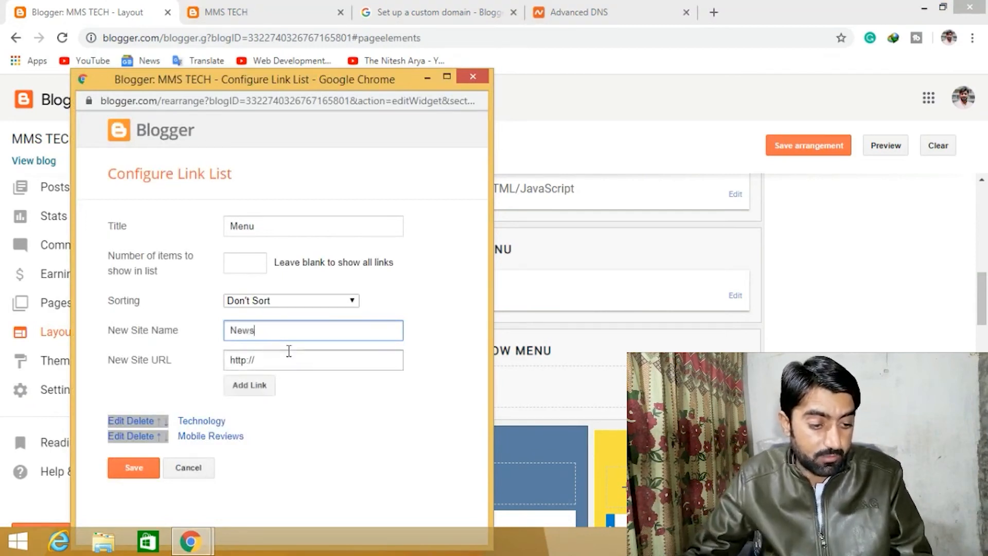
pyautogui.press('Tab')
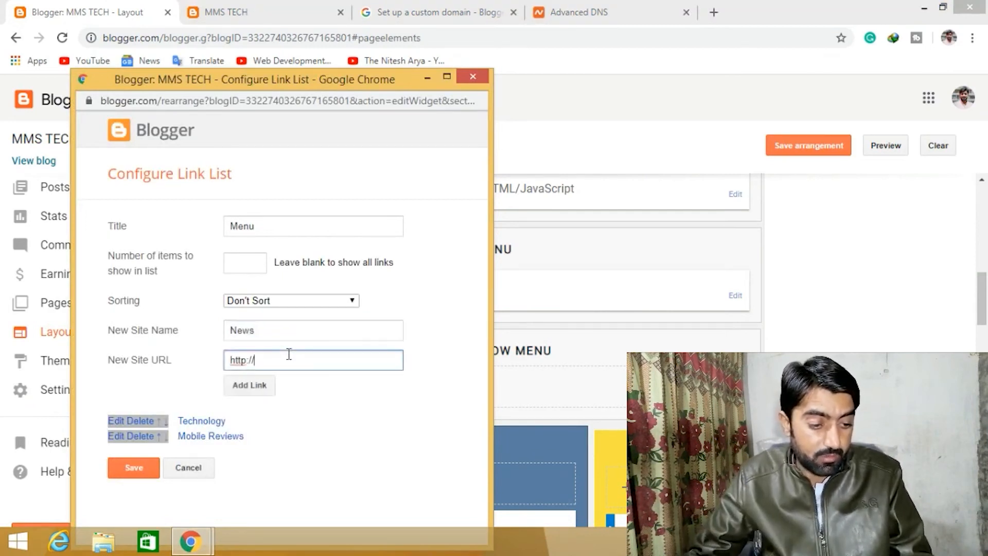
pyautogui.write('#')
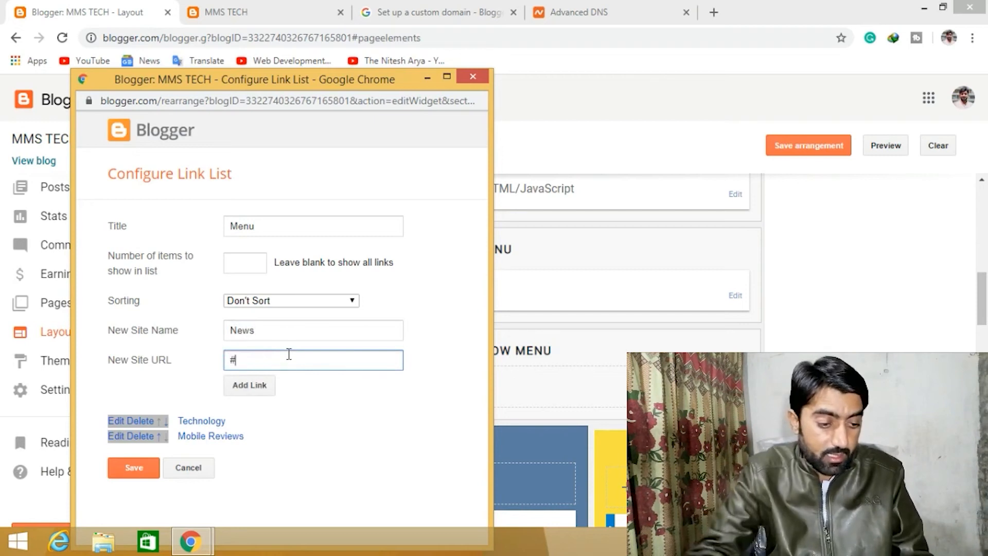
pyautogui.click(238, 393)
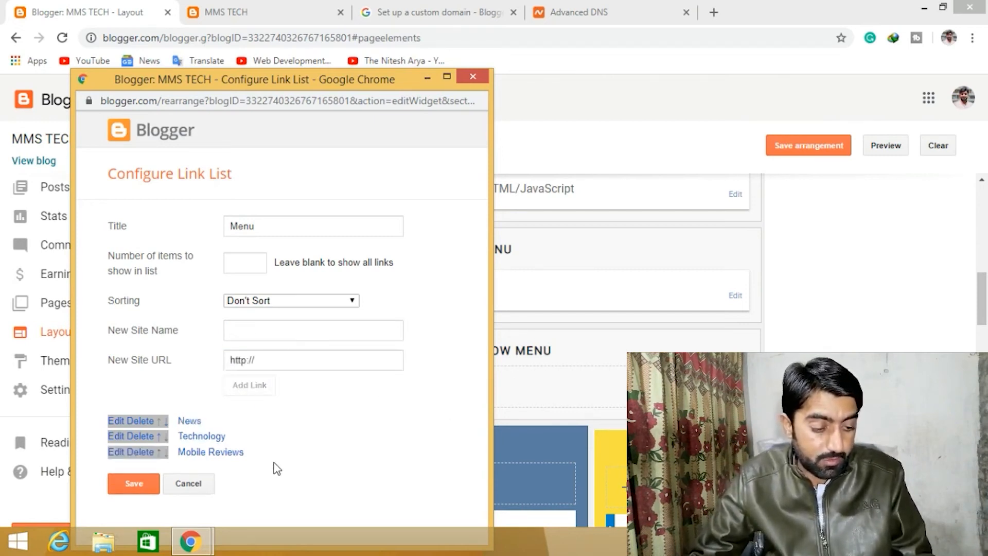
pyautogui.click(135, 484)
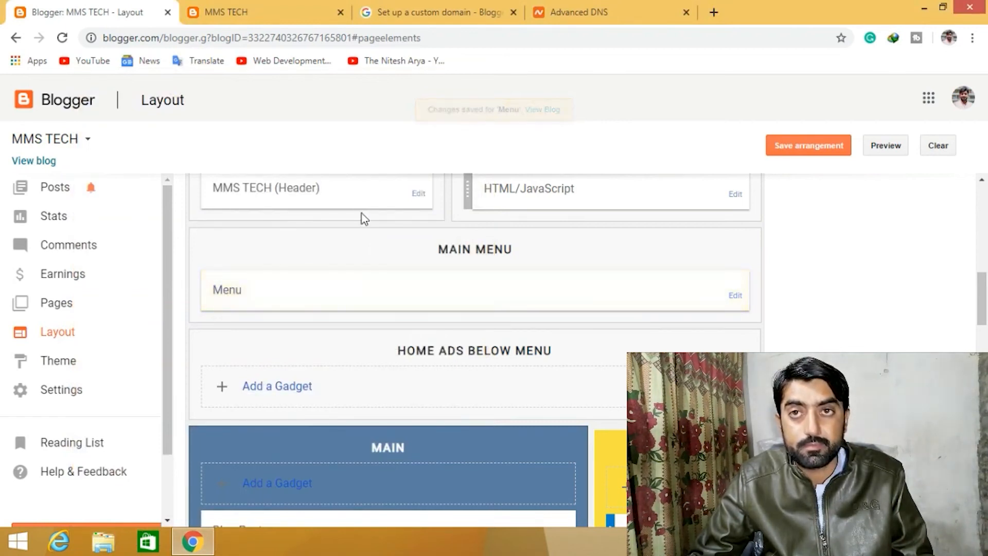
# - Check the live blog's updated menu bar, then start a new post from the Posts page
pyautogui.click(264, 8)
pyautogui.click(148, 146)
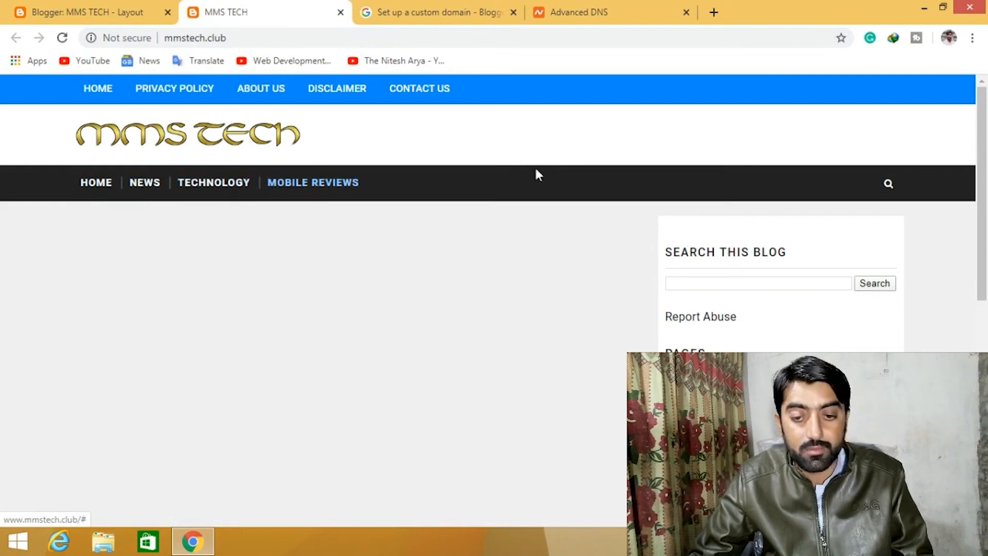
pyautogui.click(127, 8)
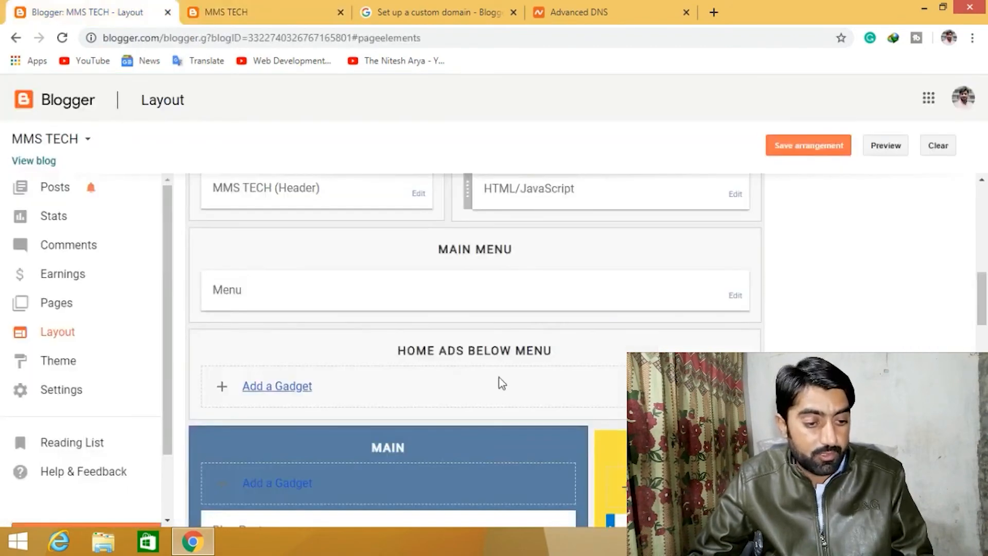
pyautogui.scroll(-6, 458, 336)
pyautogui.scroll(10, 458, 337)
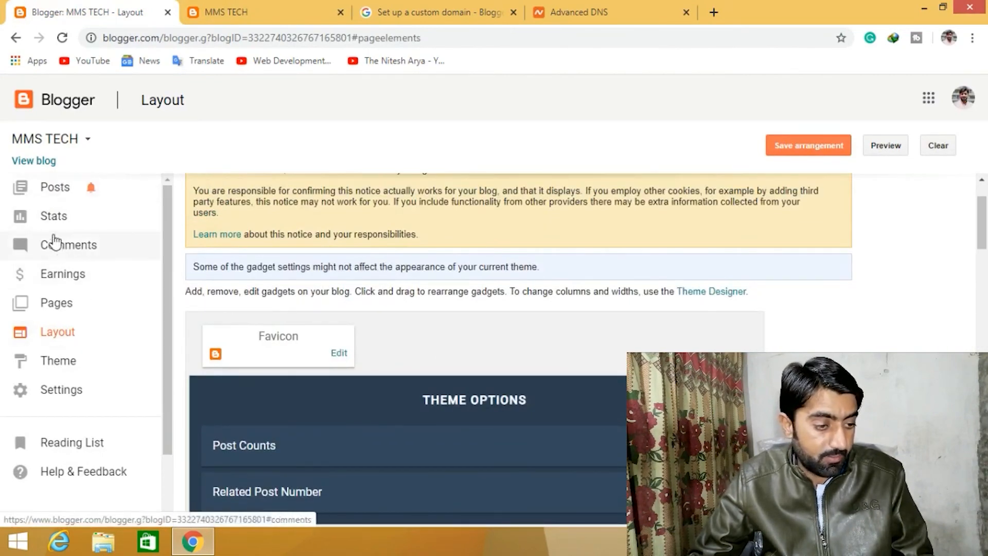
pyautogui.click(45, 198)
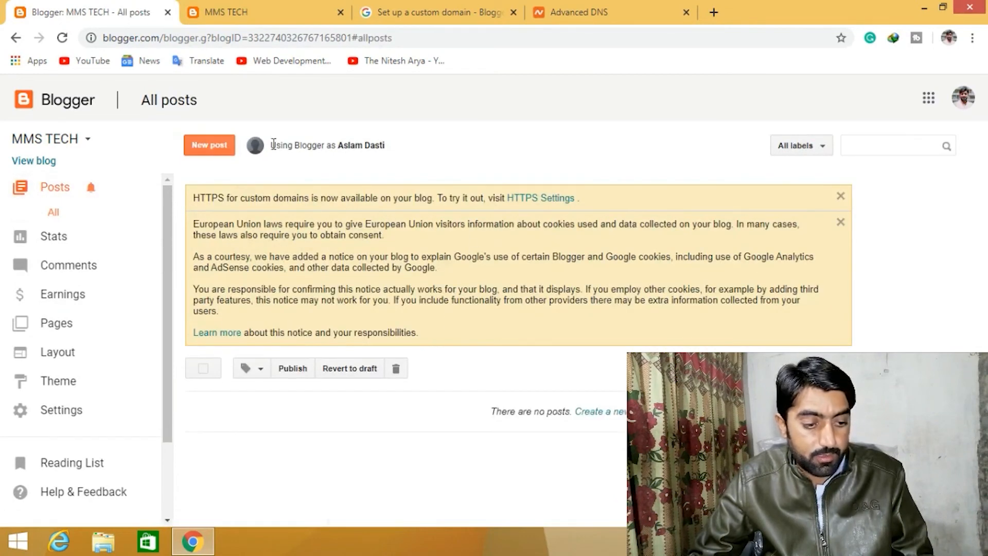
pyautogui.click(210, 147)
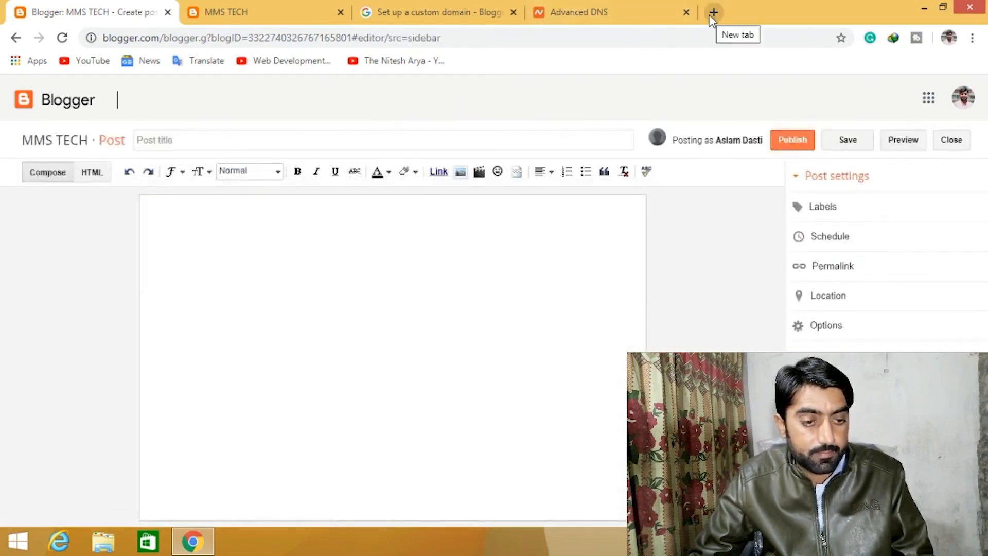
# - Search Google for mobile reviews in a new tab and open the What Mobile reviews result in another tab
pyautogui.click(713, 16)
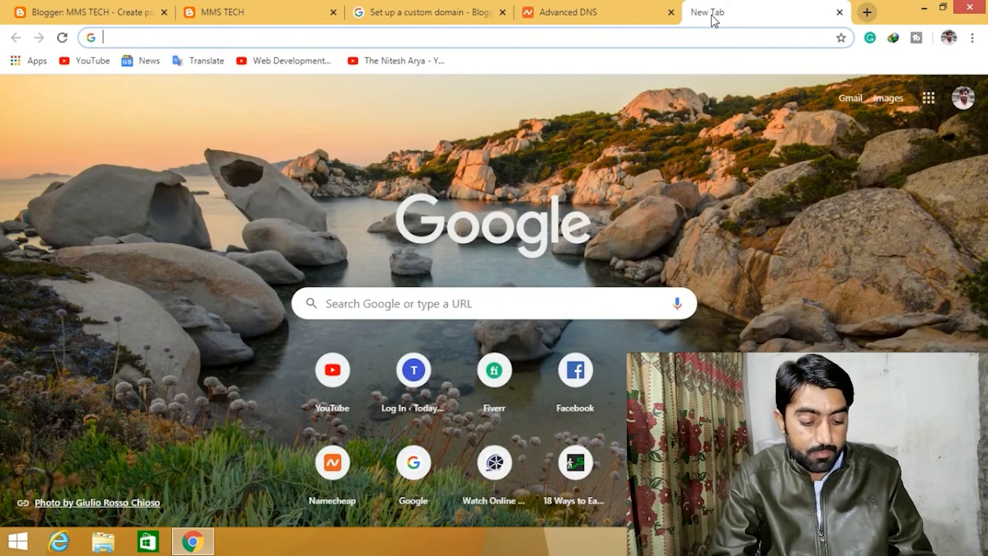
pyautogui.write('mobile reviews')
pyautogui.press('Return')
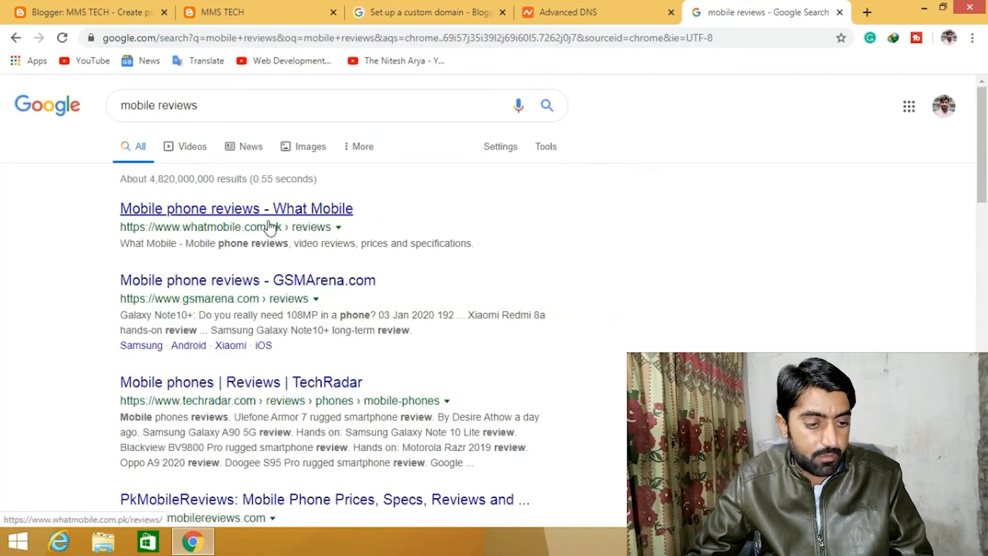
pyautogui.rightClick(272, 225)
pyautogui.click(285, 233)
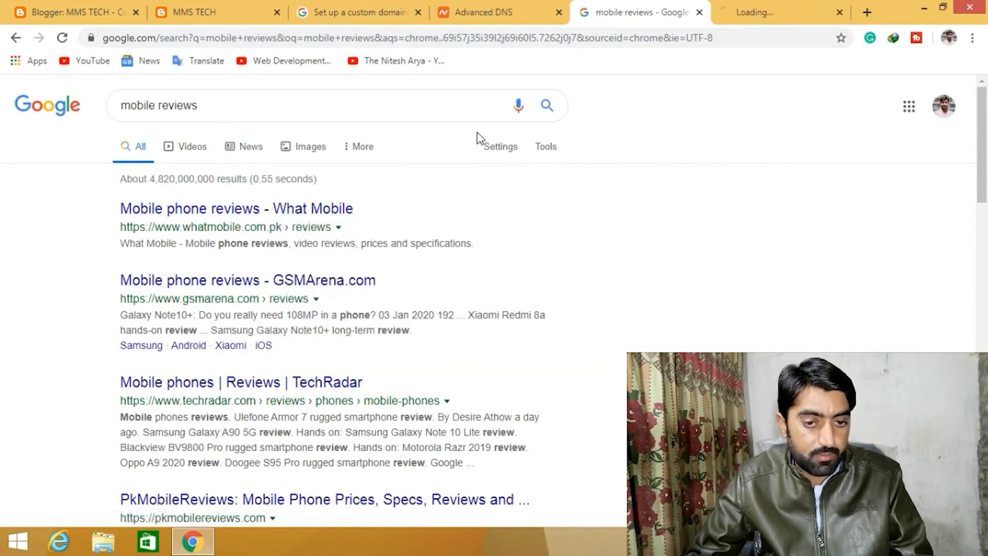
pyautogui.click(772, 11)
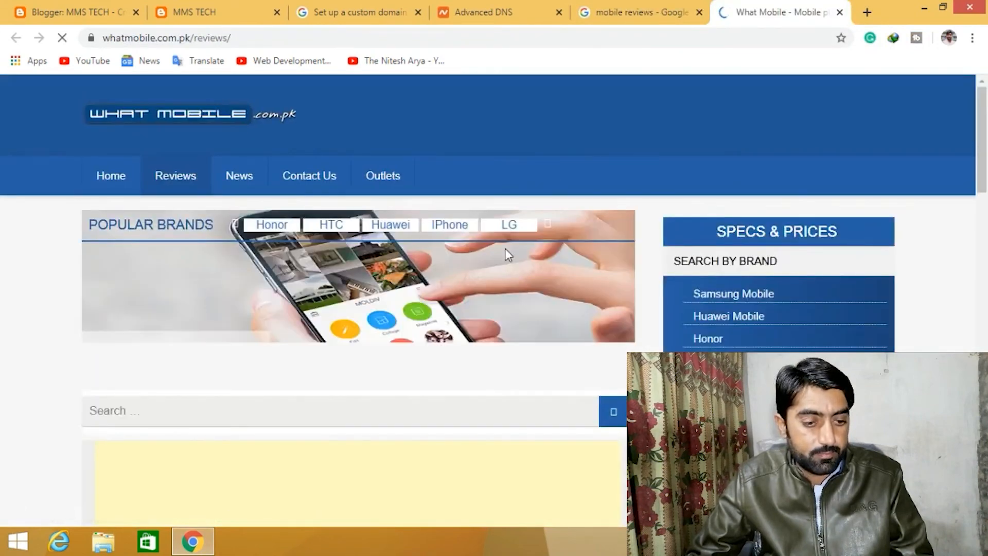
# - Open the Samsung Galaxy A7 2018 Pros and Cons review and scroll through the article
pyautogui.scroll(-10, 505, 248)
pyautogui.scroll(-2, 507, 249)
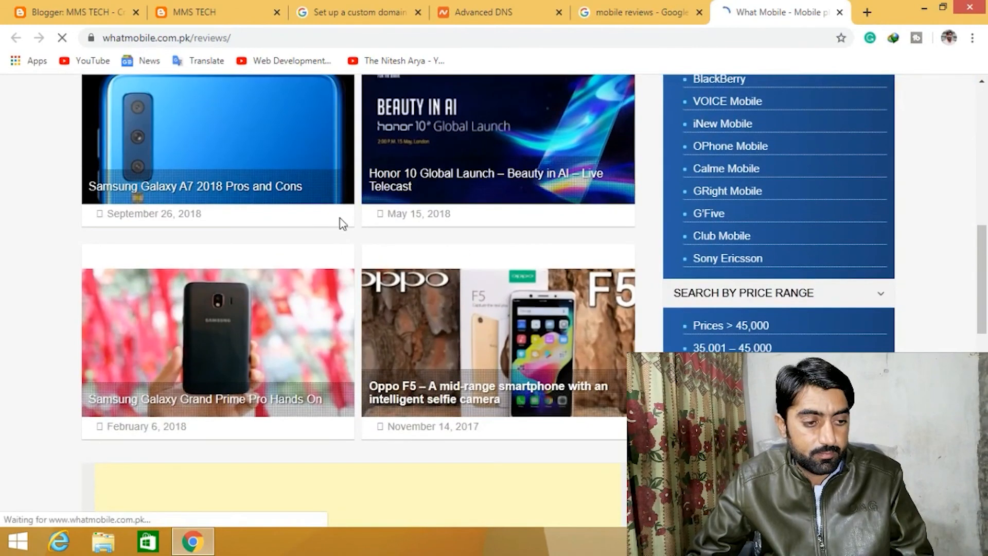
pyautogui.click(266, 188)
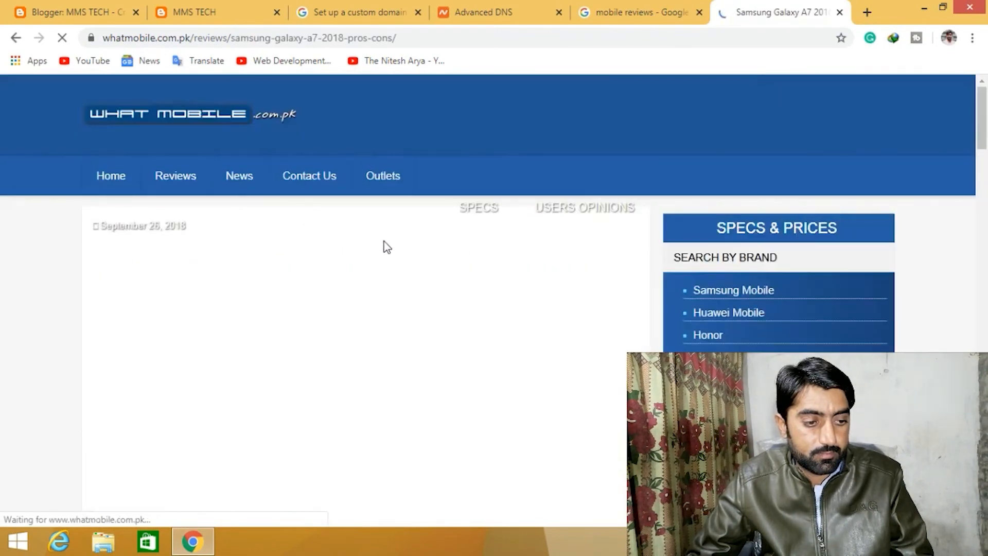
pyautogui.scroll(-6, 419, 283)
pyautogui.scroll(-8, 419, 284)
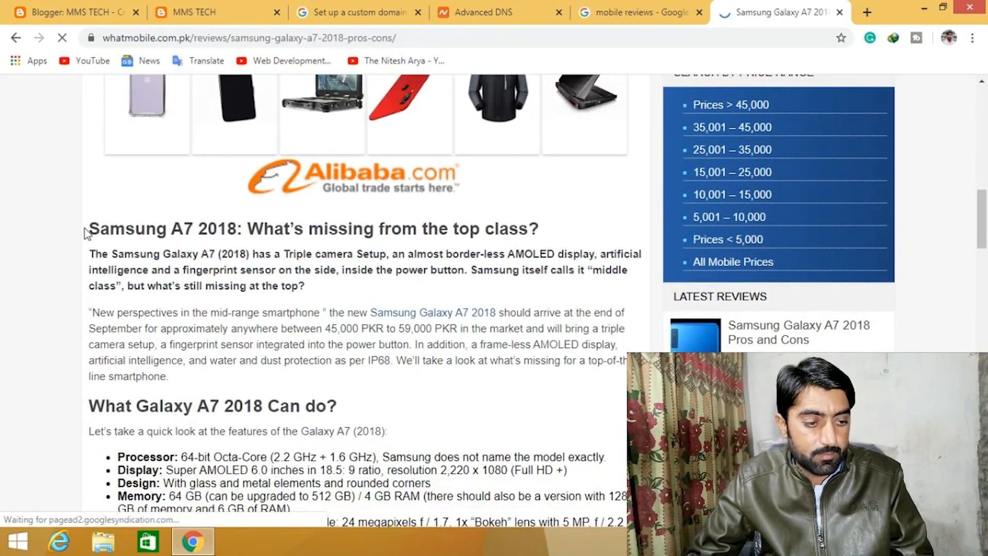
# - Copy the heading "Samsung A7 2018: What's missing from the top class?" and paste it as the new post's title
pyautogui.moveTo(88, 228); pyautogui.dragTo(556, 221)
pyautogui.hotkey('ctrl', 'c')
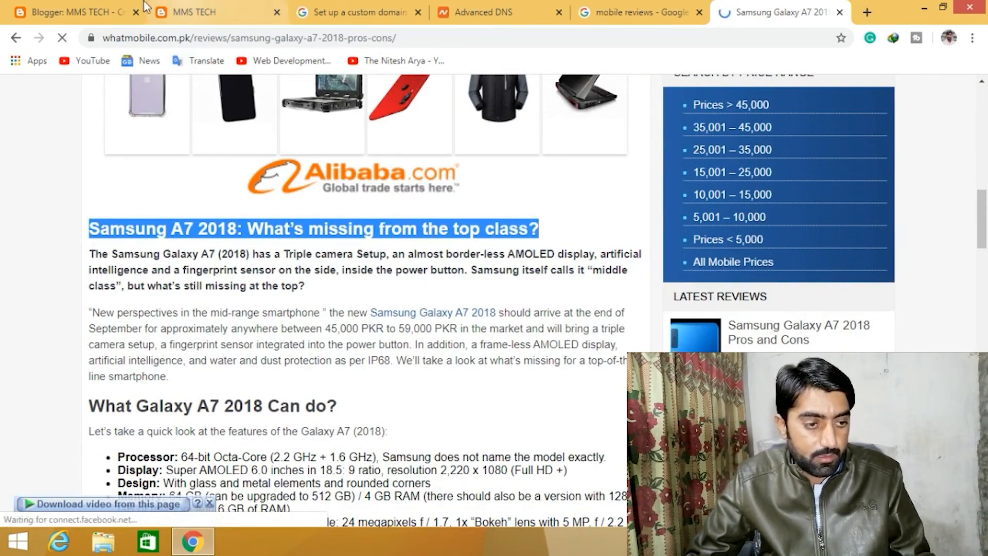
pyautogui.click(108, 7)
pyautogui.click(211, 139)
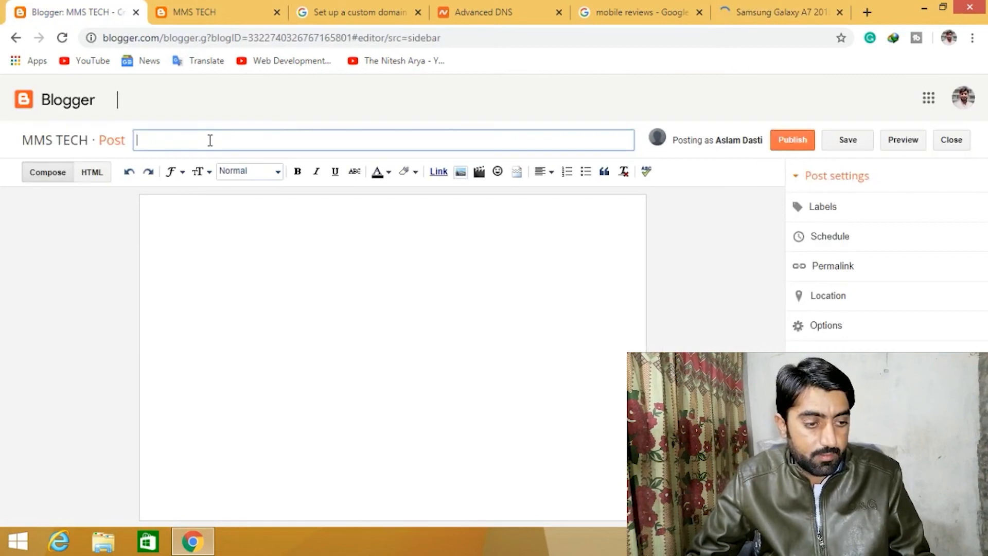
pyautogui.hotkey('ctrl', 'v')
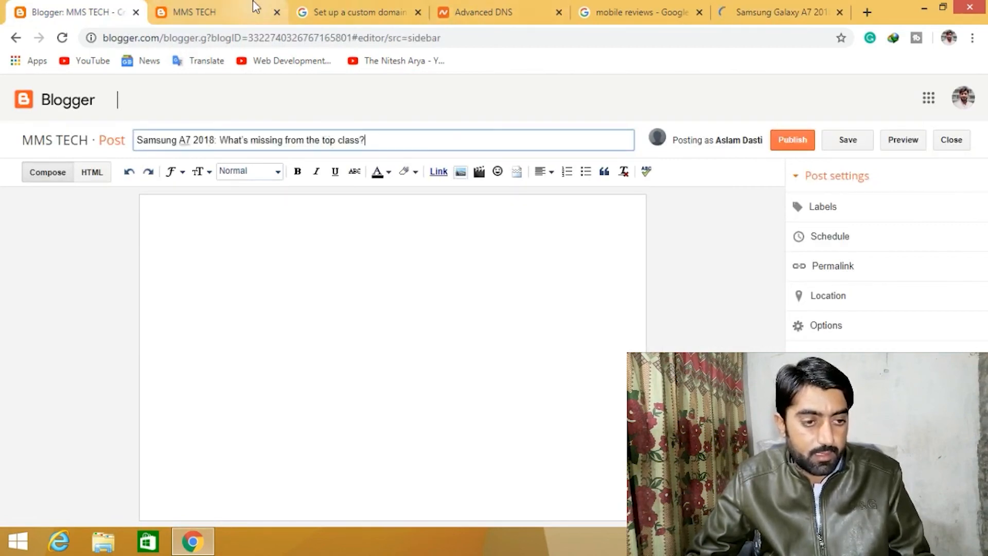
# - Copy the review's introduction and feature list from the article and paste it into the post body
pyautogui.click(790, 8)
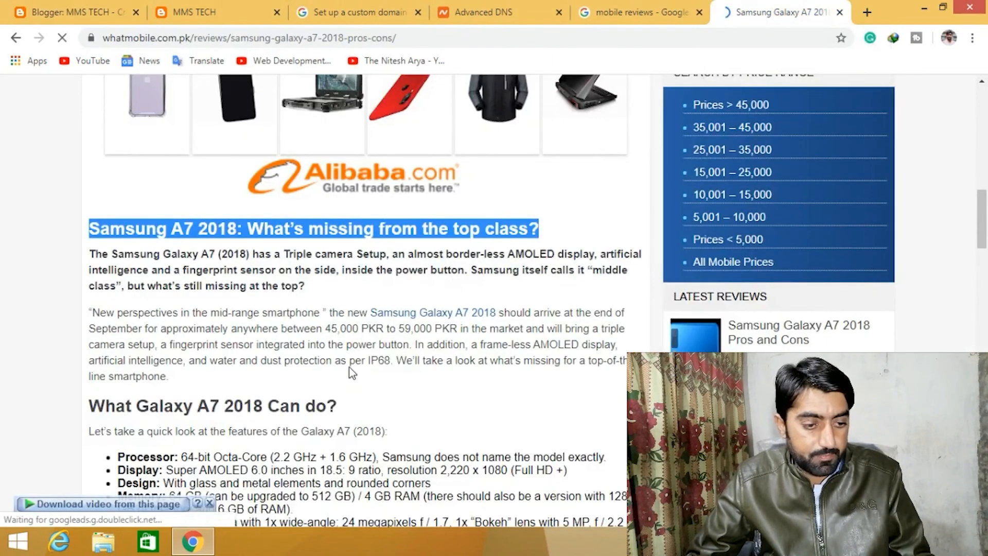
pyautogui.moveTo(91, 253); pyautogui.dragTo(596, 467)
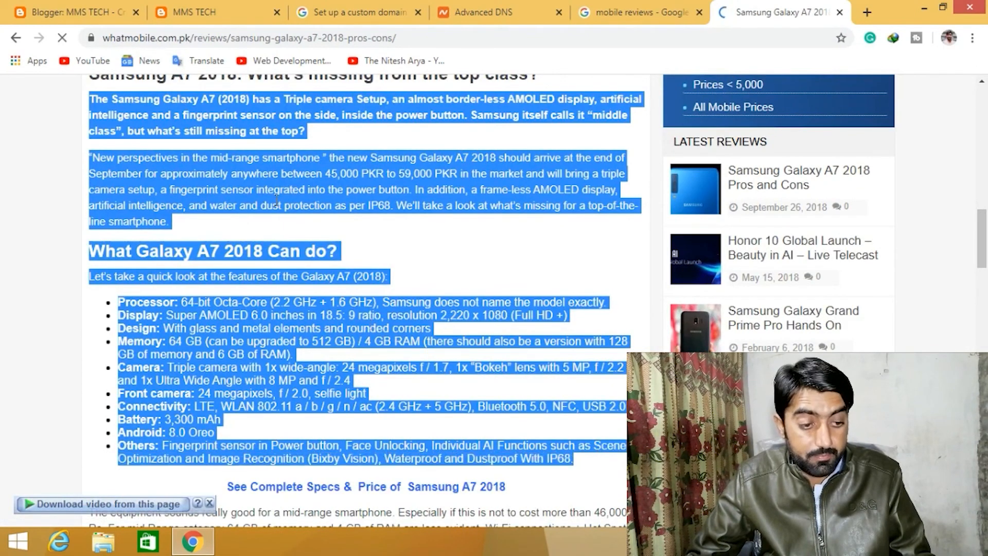
pyautogui.click(79, 10)
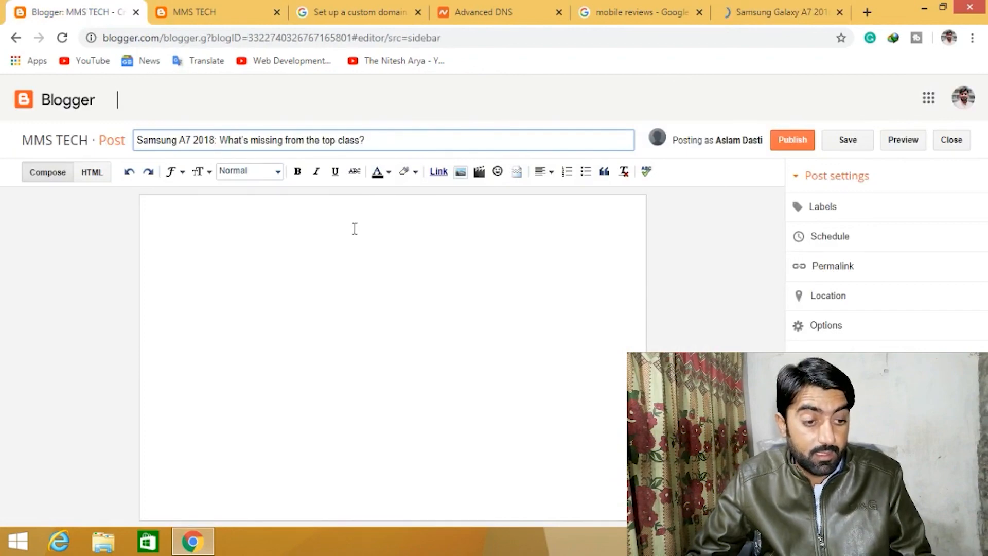
pyautogui.click(305, 213)
pyautogui.hotkey('ctrl', 'v')
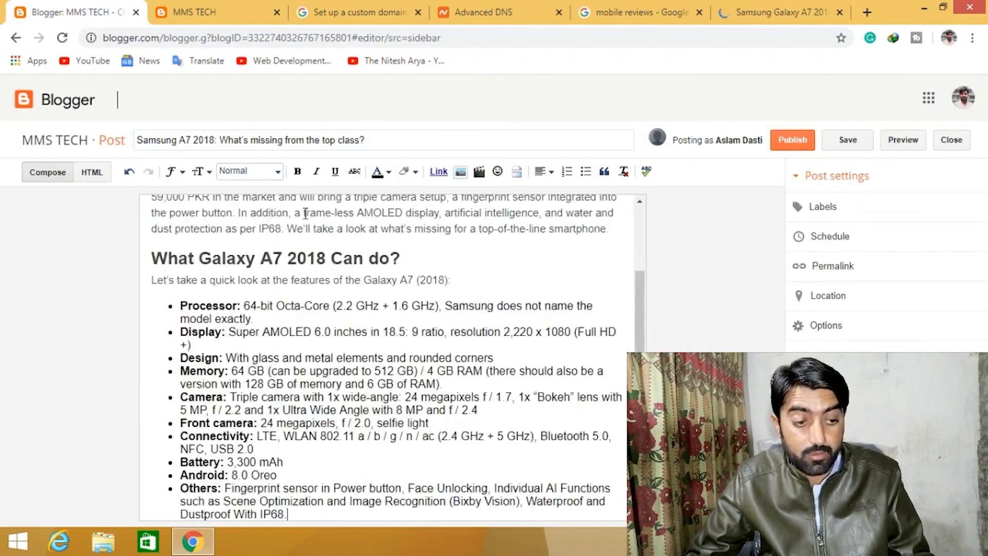
pyautogui.moveTo(643, 348); pyautogui.dragTo(645, 278)
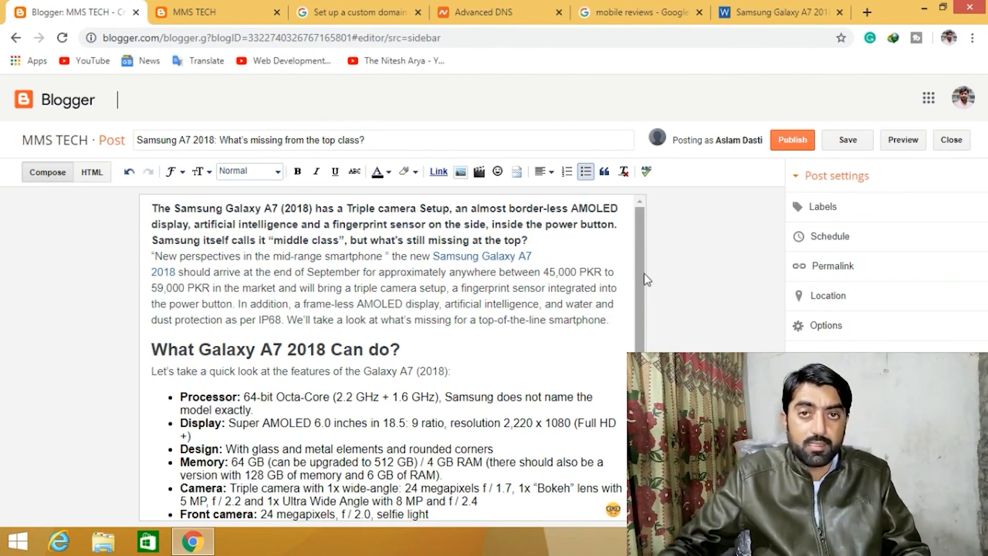
# - Save the Samsung Galaxy A7 2018 product image from the review page as Samsung-Galaxy-A7-2018-001
pyautogui.scroll(-2, 469, 295)
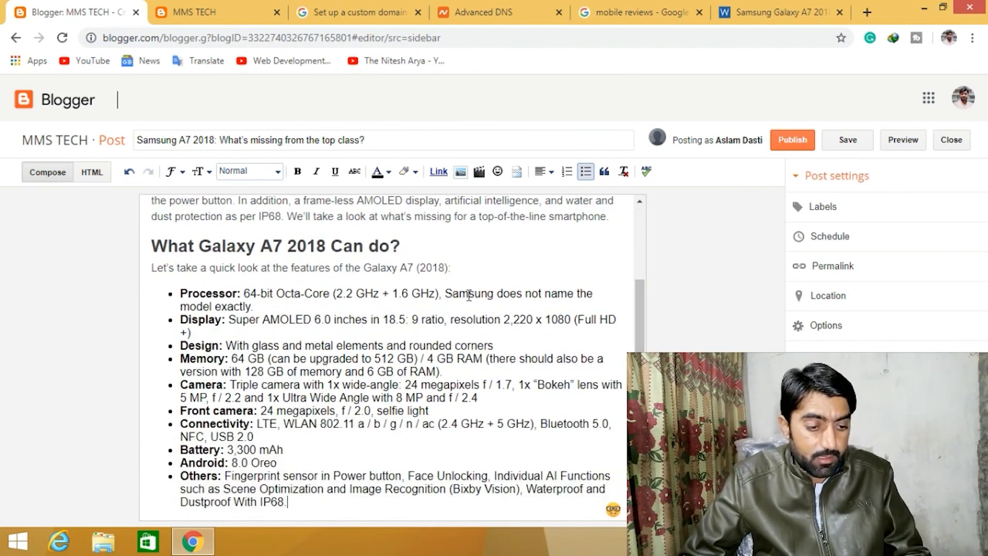
pyautogui.scroll(2, 469, 295)
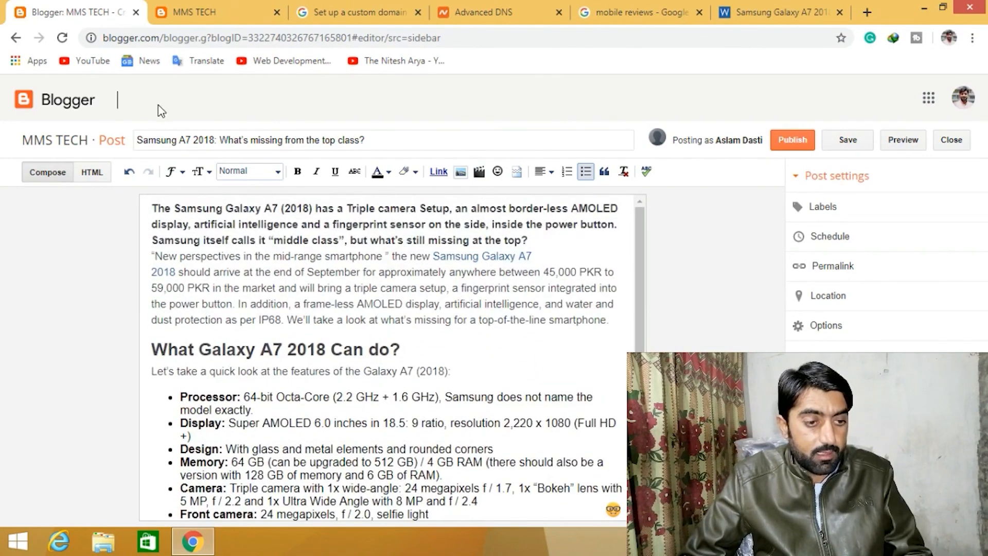
pyautogui.click(767, 13)
pyautogui.scroll(4, 374, 308)
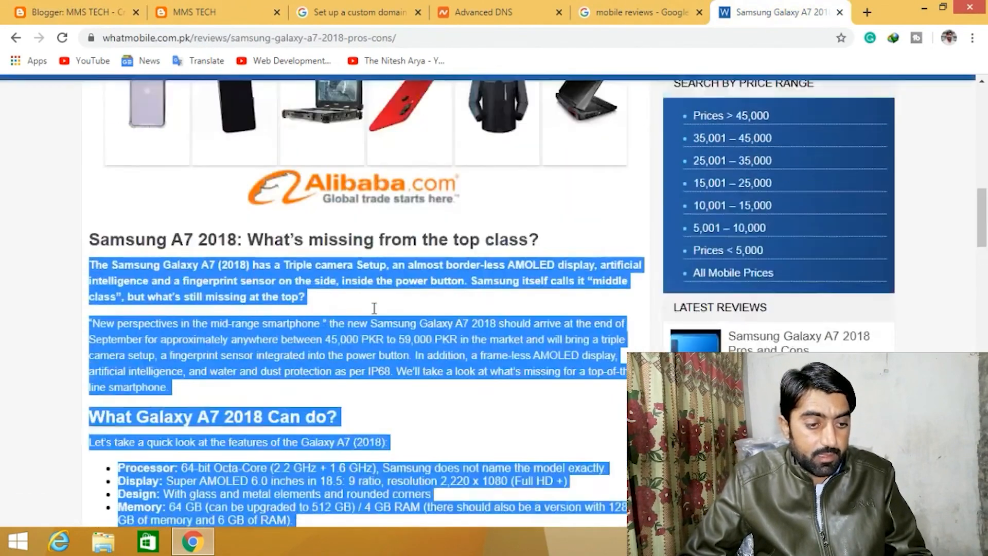
pyautogui.scroll(7, 375, 309)
pyautogui.rightClick(338, 233)
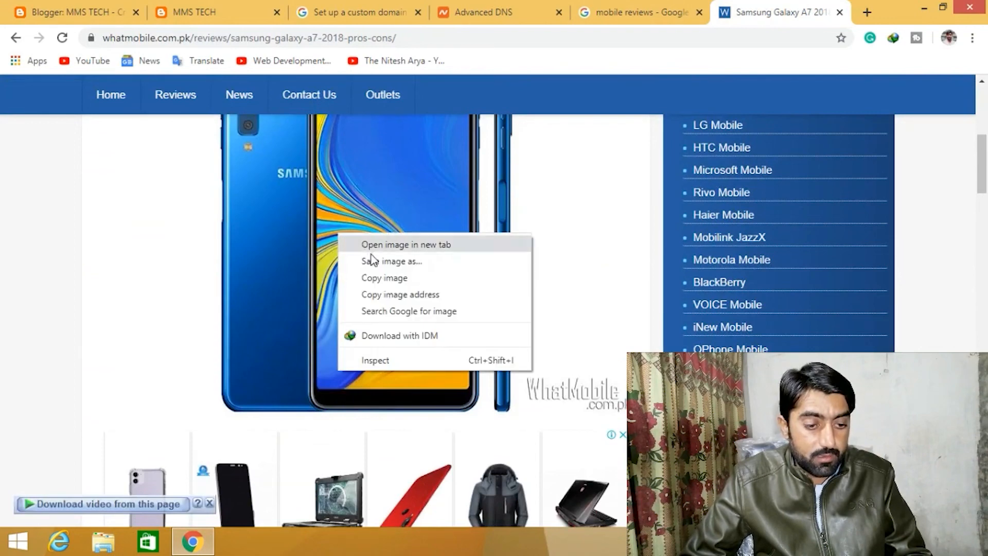
pyautogui.click(372, 261)
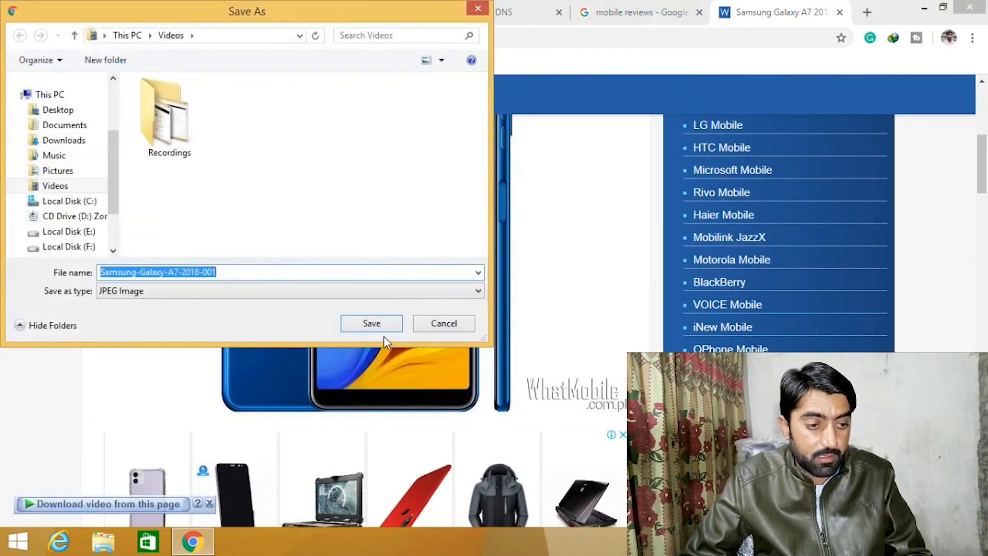
pyautogui.click(373, 325)
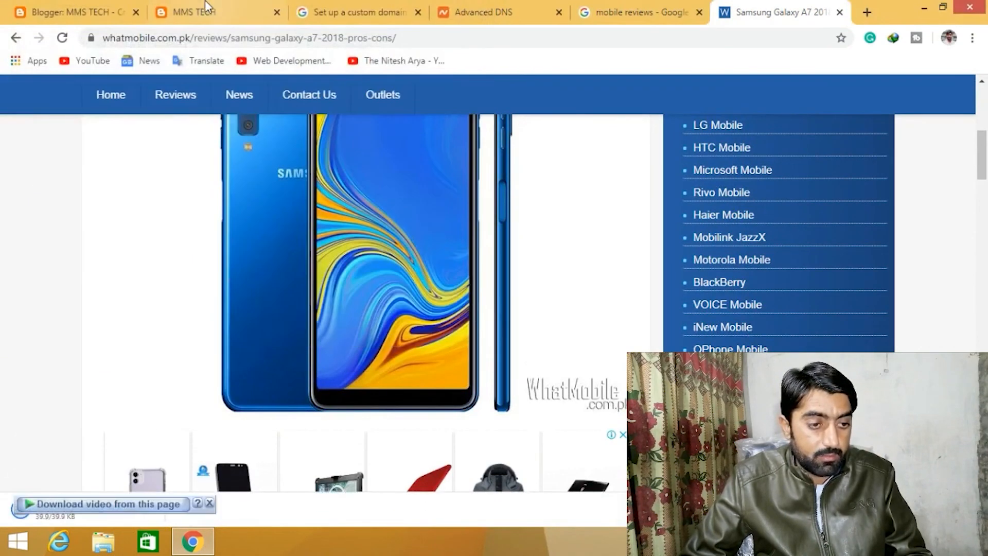
# - Insert the saved Samsung-Galaxy-A7-2018-001 image into the post on a new line after the second paragraph
pyautogui.click(200, 7)
pyautogui.click(79, 11)
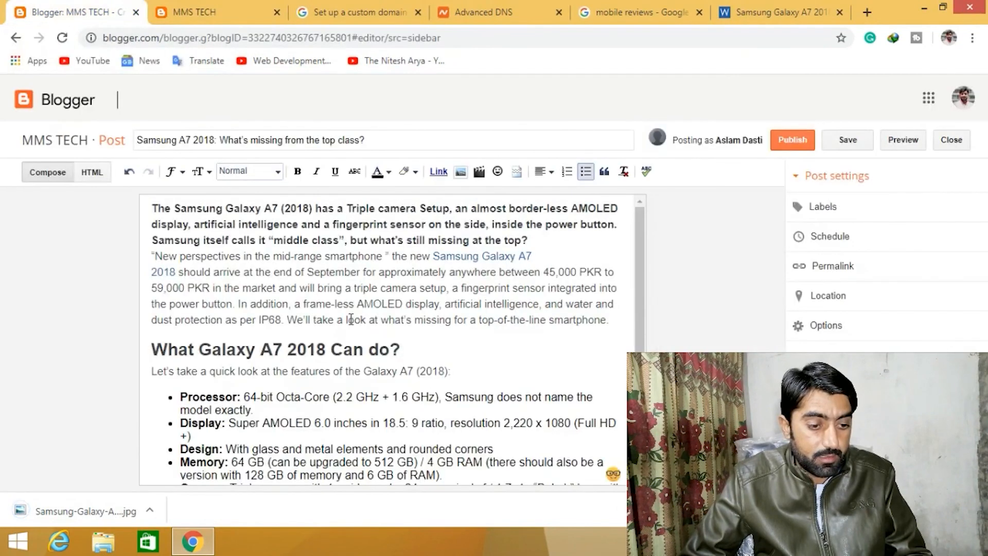
pyautogui.scroll(-3, 350, 317)
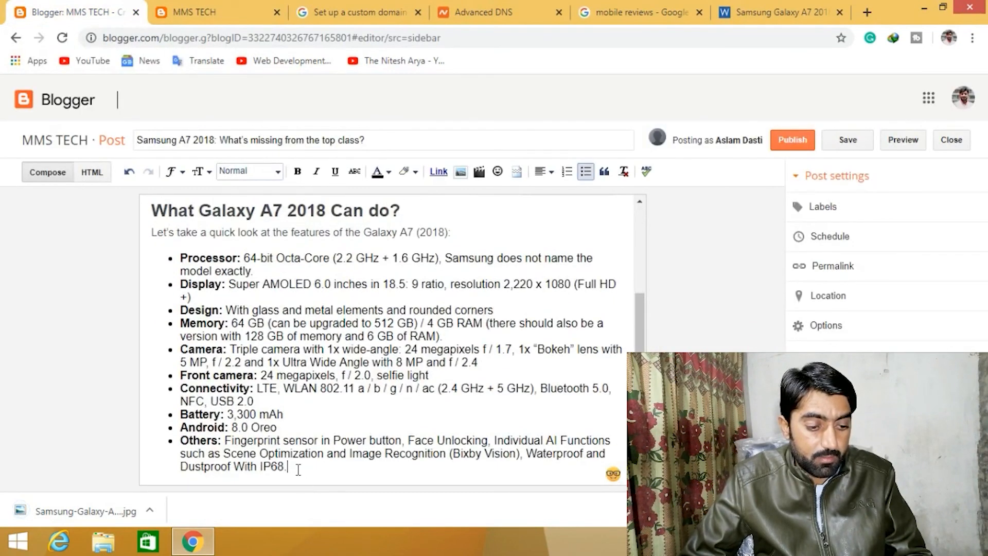
pyautogui.scroll(3, 298, 395)
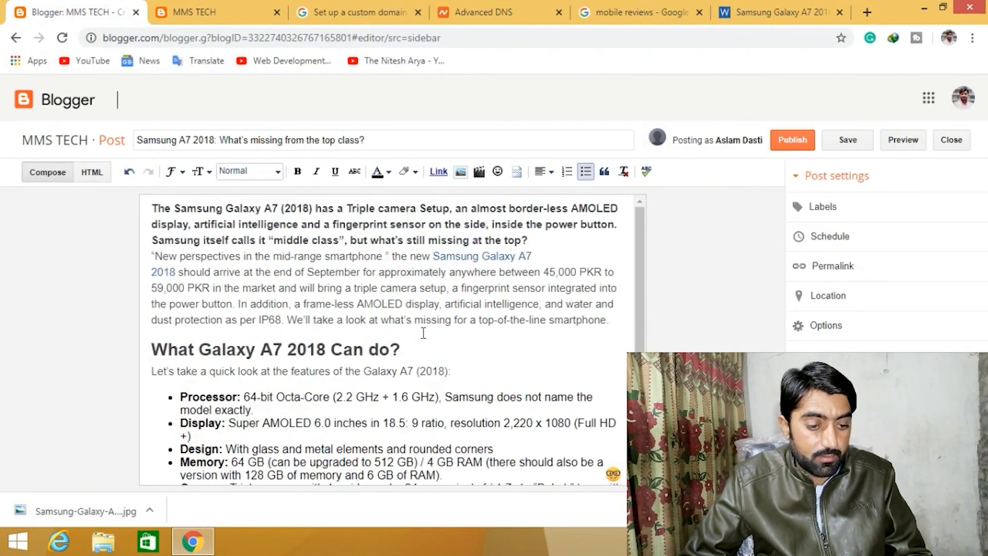
pyautogui.click(617, 318)
pyautogui.press('Return')
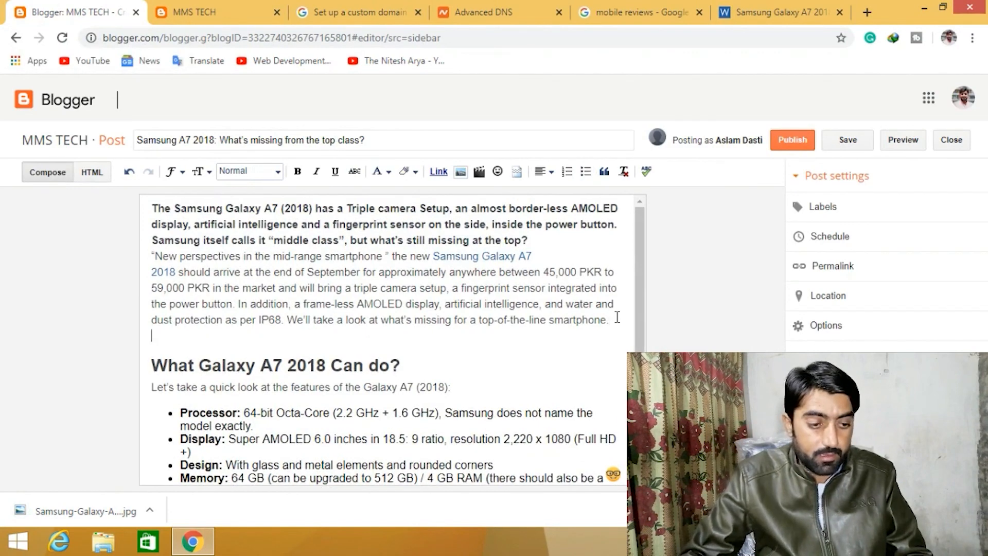
pyautogui.click(456, 171)
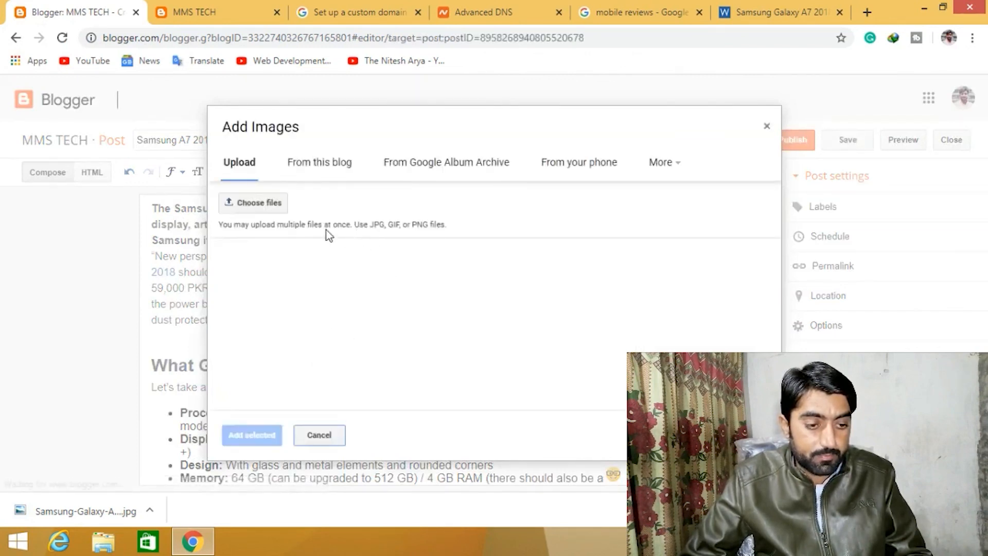
pyautogui.click(273, 200)
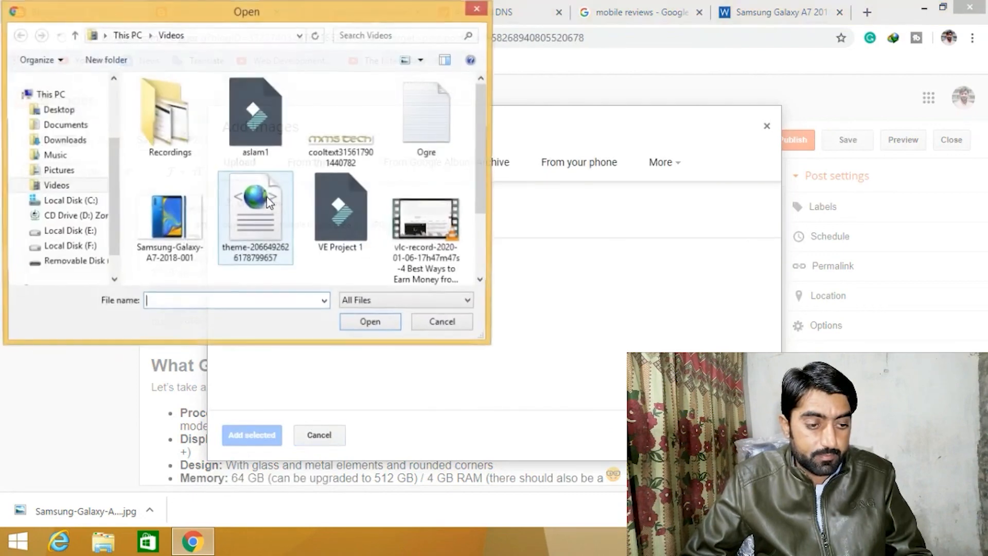
pyautogui.doubleClick(202, 221)
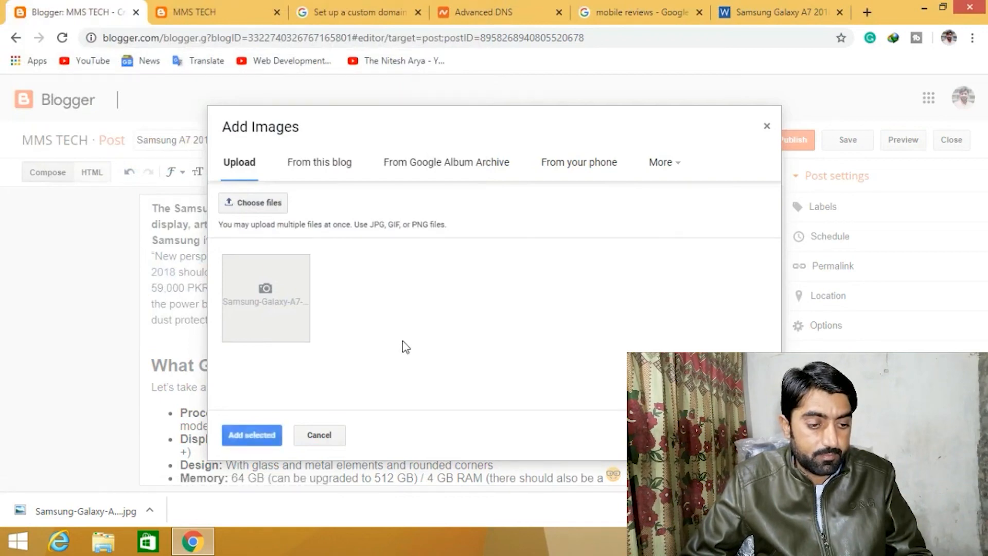
pyautogui.click(256, 437)
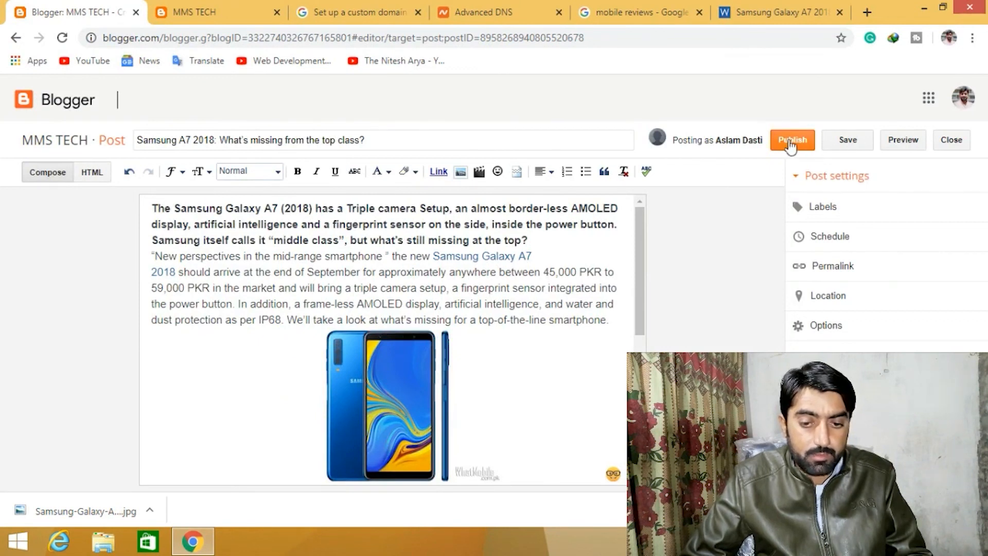
# - Add the label Mobile Reviews to the post
pyautogui.click(848, 215)
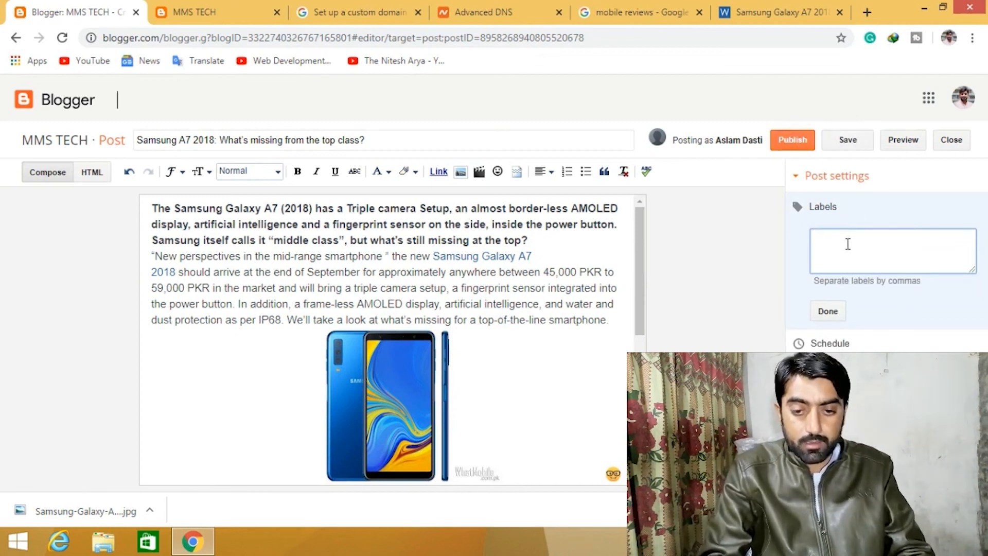
pyautogui.write('Mobile R')
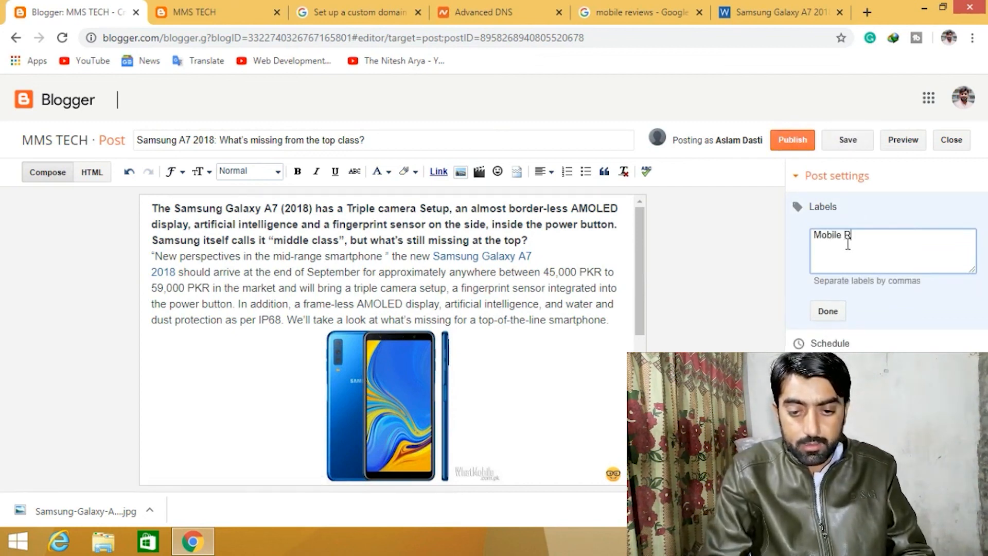
pyautogui.write('eviews')
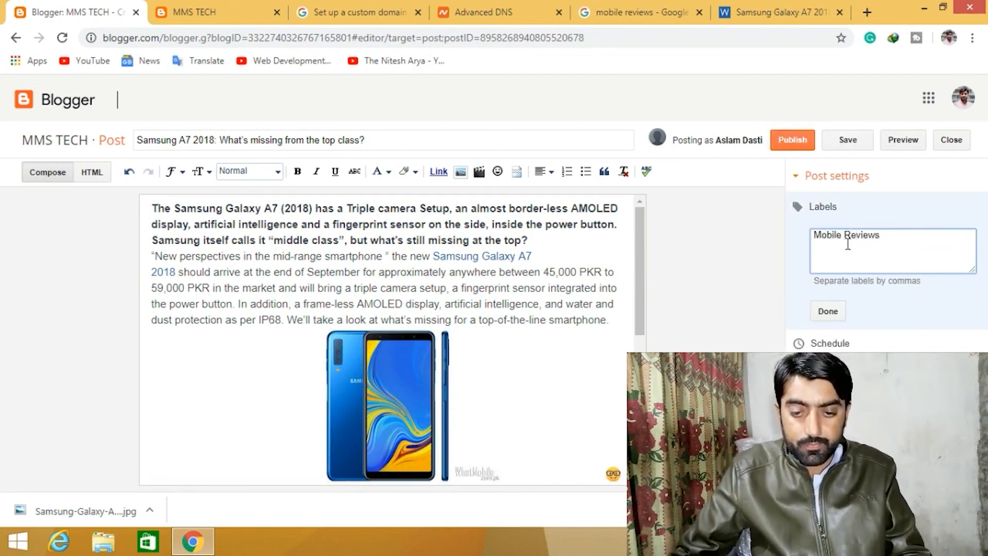
pyautogui.click(832, 313)
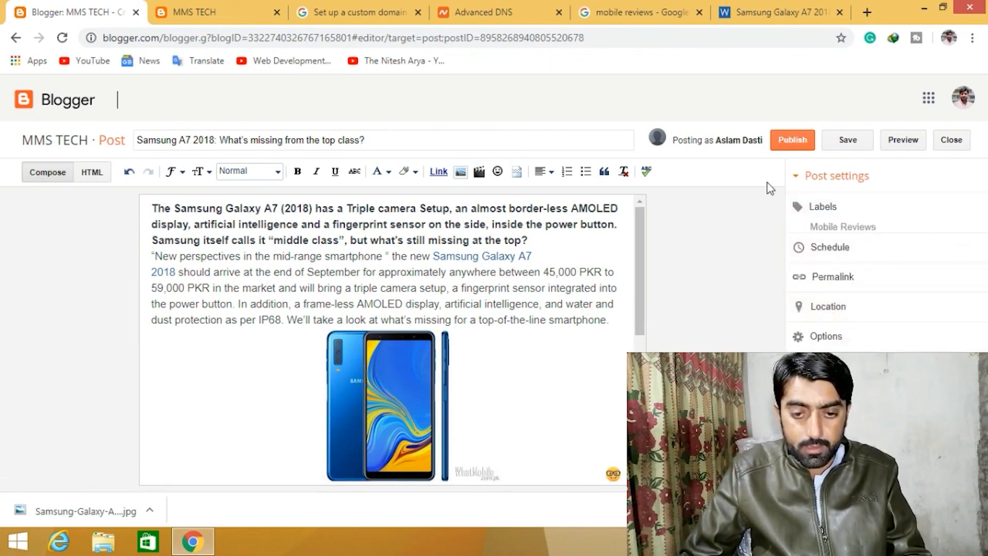
# - Publish the post and reload the live mmstech.club home page to view it
pyautogui.click(797, 146)
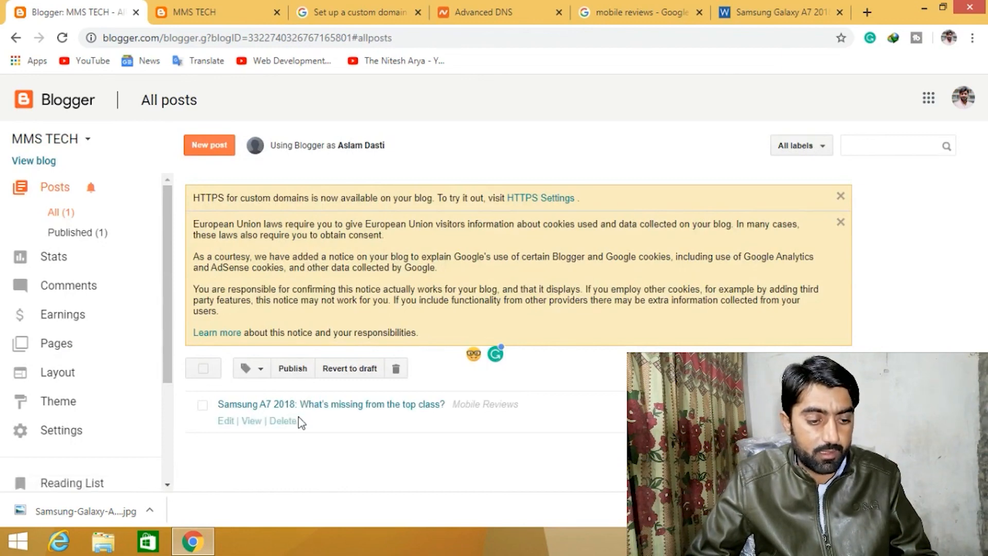
pyautogui.click(238, 7)
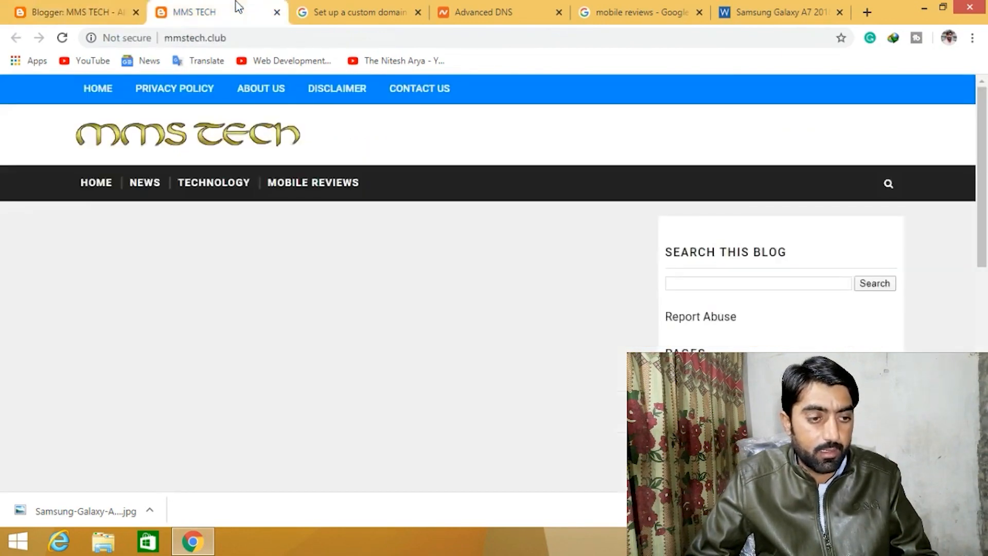
pyautogui.click(193, 150)
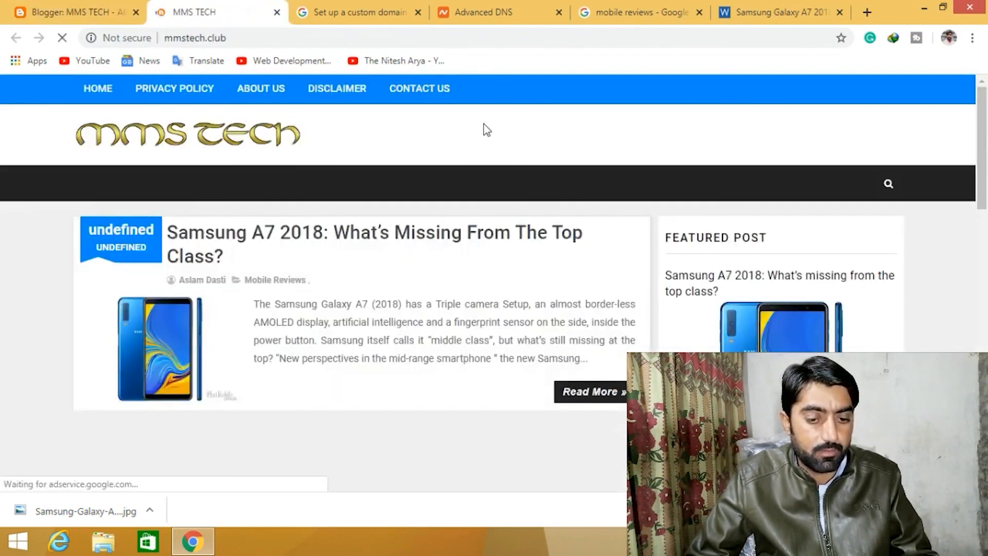